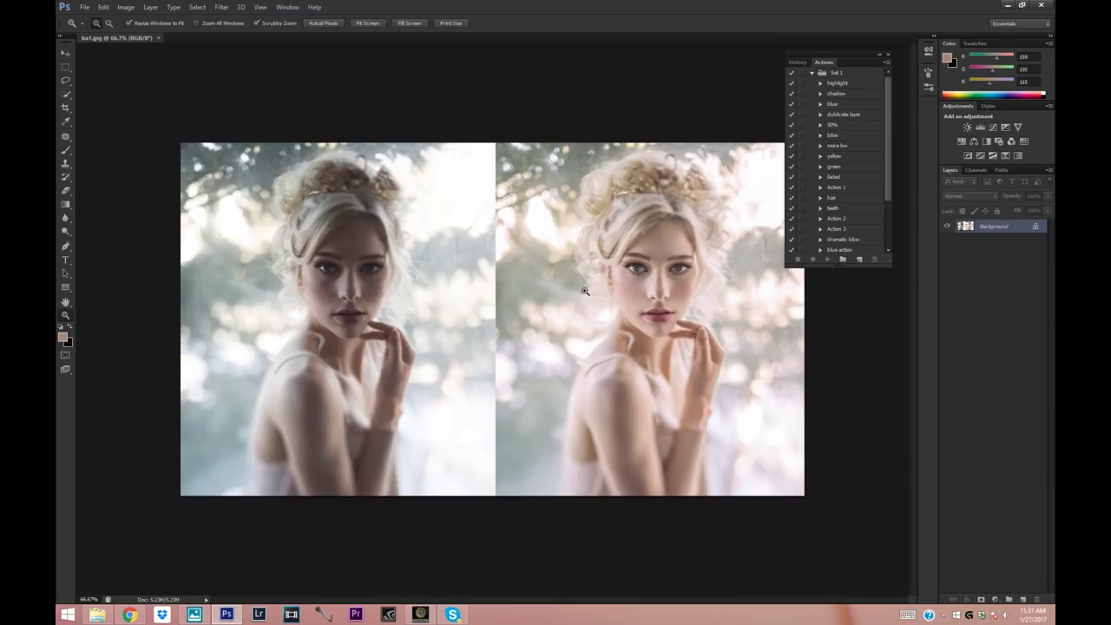
Step: Switch to Photos to view the seated portrait, and open the raw file 094A8716.CR2 in Photoshop's Camera Raw
click(193, 615)
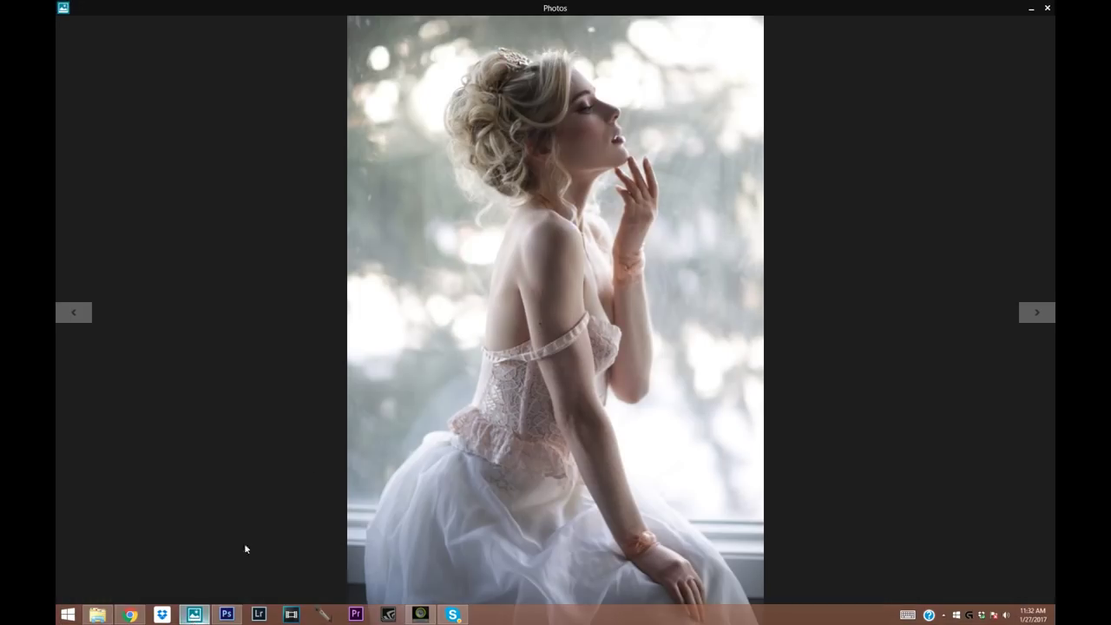
right_click(157, 576)
click(137, 595)
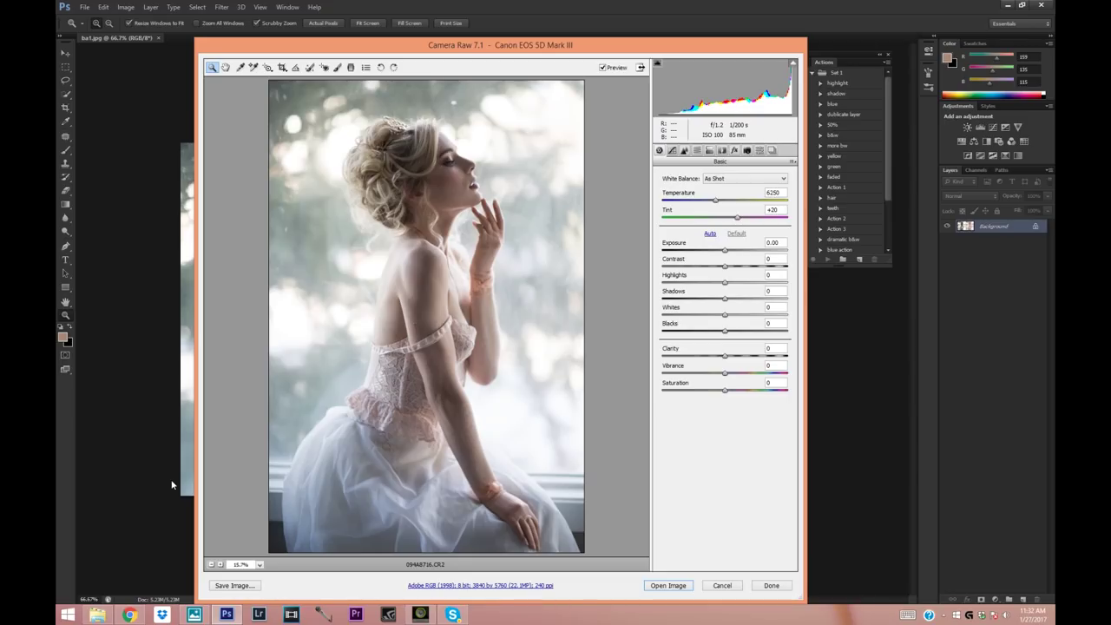
Step: Raise the raw photo's shadows to +39 and warm its white balance by setting the temperature to 6850
drag(725, 299, 762, 302)
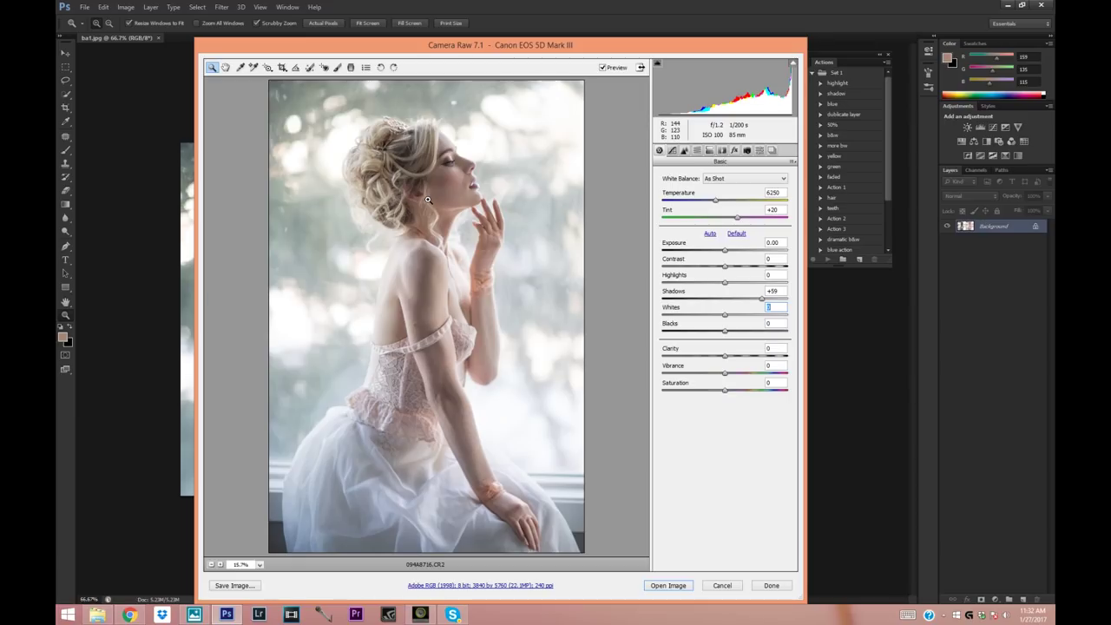
mouse_move(766, 304)
mouse_down()
mouse_move(739, 303)
mouse_move(766, 306)
mouse_up()
key(shift+Down)
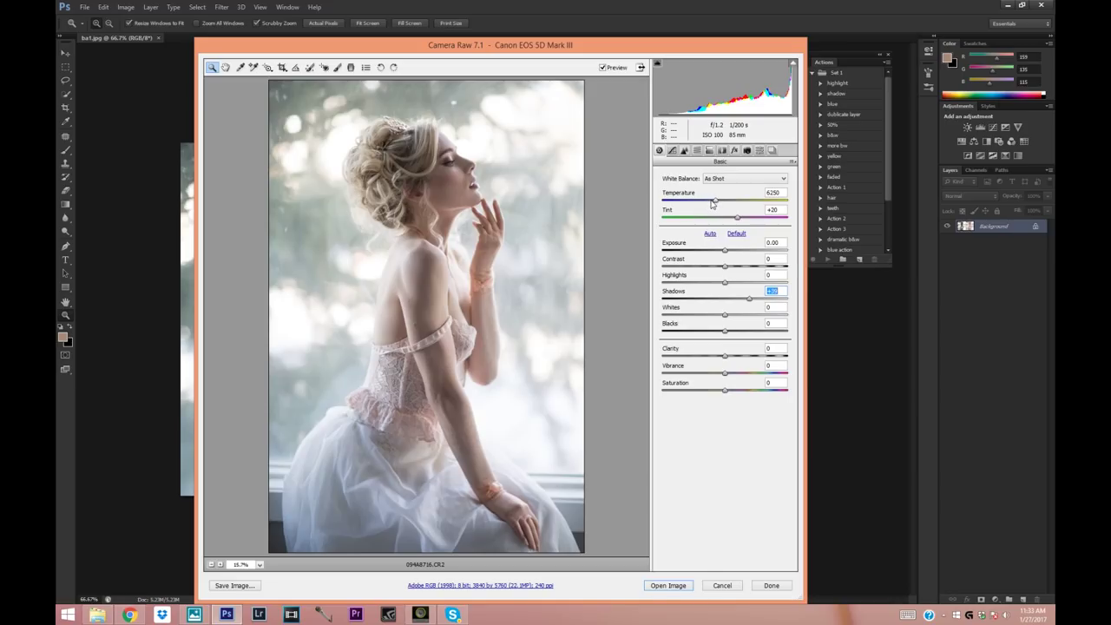
drag(714, 202, 718, 205)
click(736, 220)
drag(737, 221, 737, 222)
click(717, 201)
drag(717, 203, 719, 204)
drag(721, 204, 726, 205)
Step: Set the contrast to +13 and lower the highlights to -100
drag(724, 267, 664, 287)
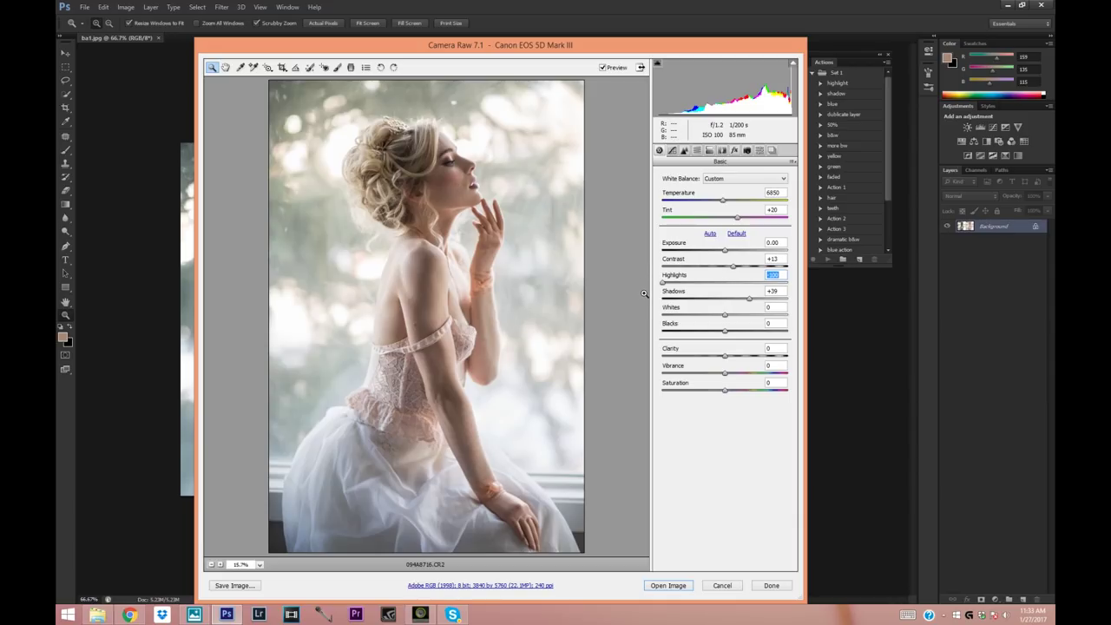
drag(663, 284, 601, 283)
Step: Fine-tune the basic adjustments with clarity +3, vibrance +6 and shadows +53
click(457, 181)
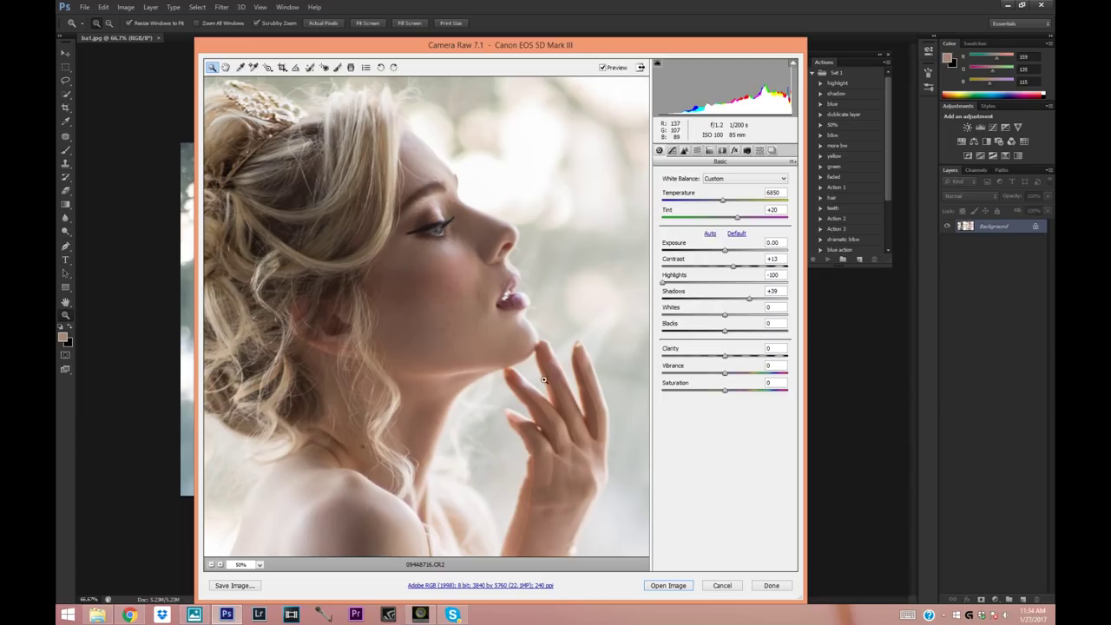
click(210, 564)
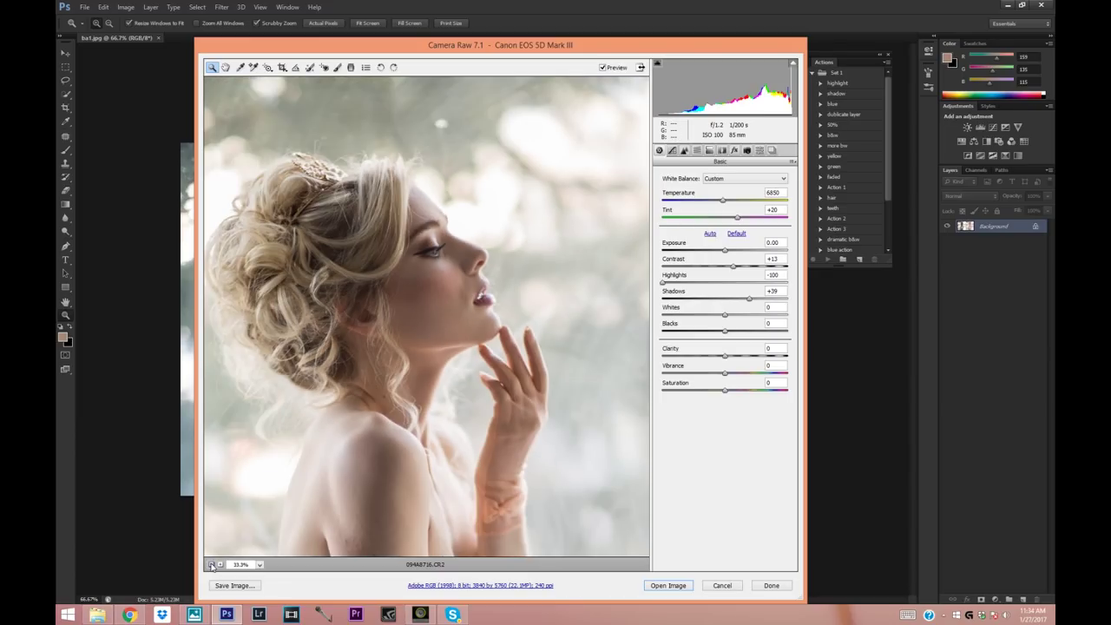
click(211, 564)
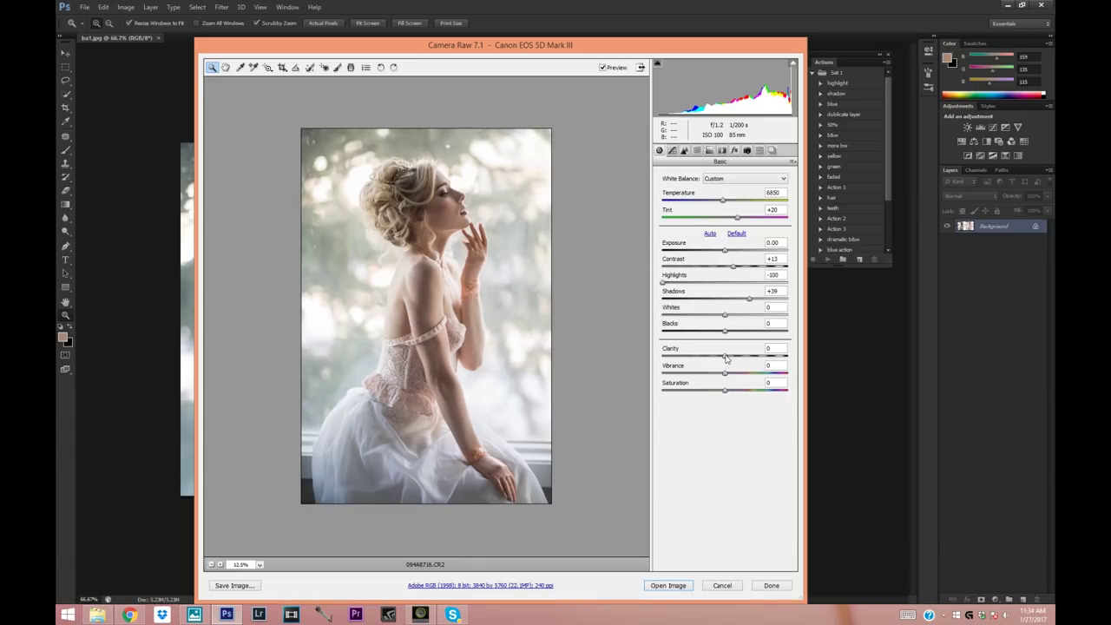
drag(723, 358, 729, 376)
drag(748, 298, 759, 298)
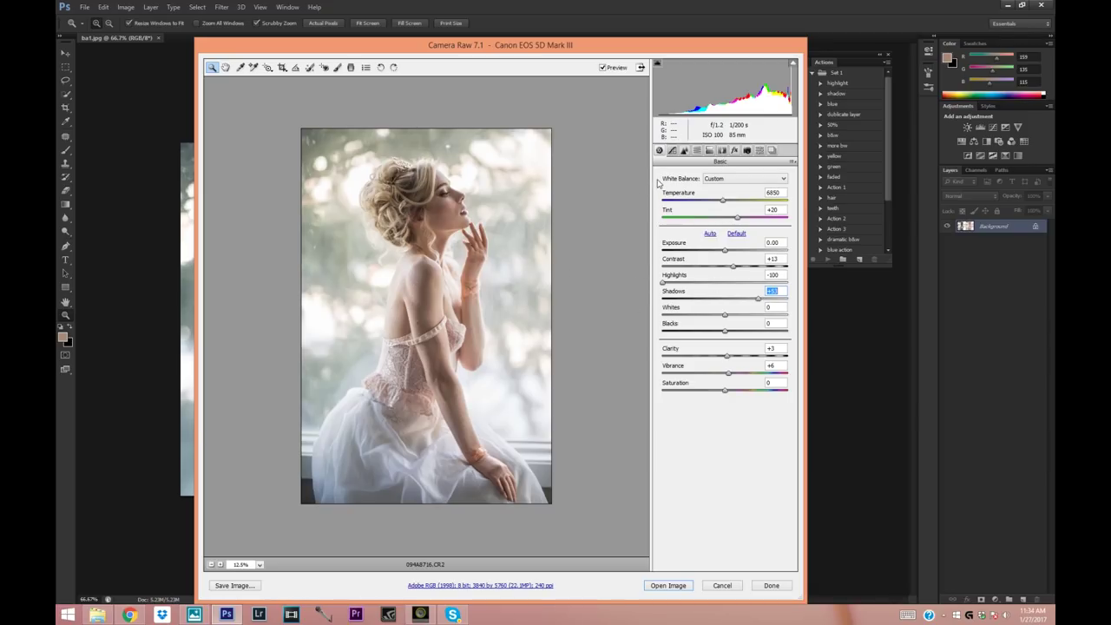
Step: Increase the HSL saturation of the yellows to +7 and of the magentas to +17
click(697, 150)
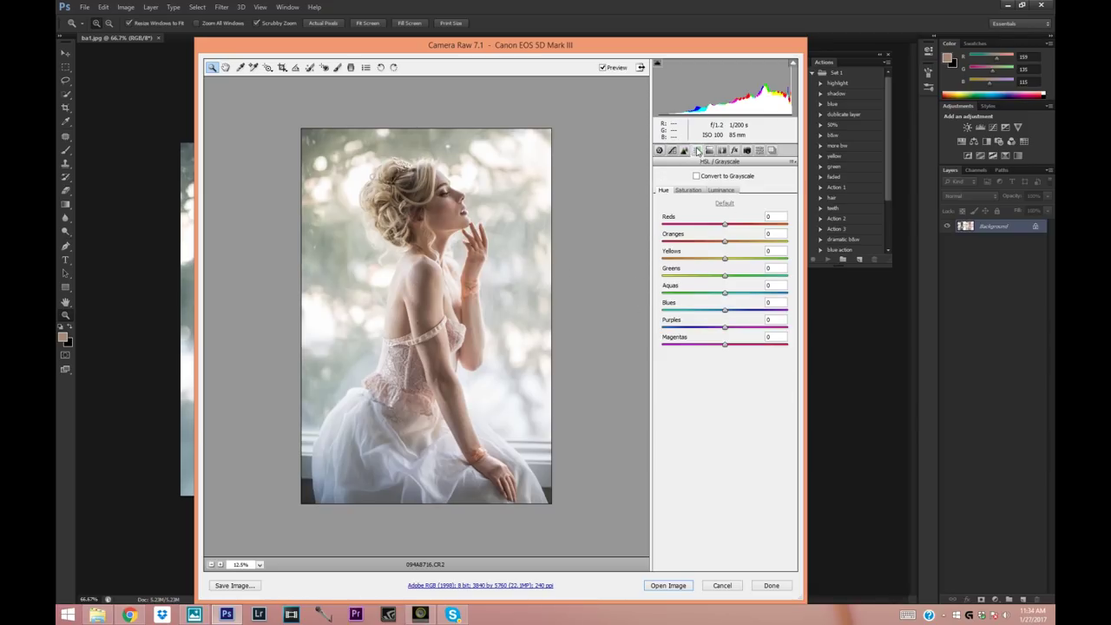
click(690, 190)
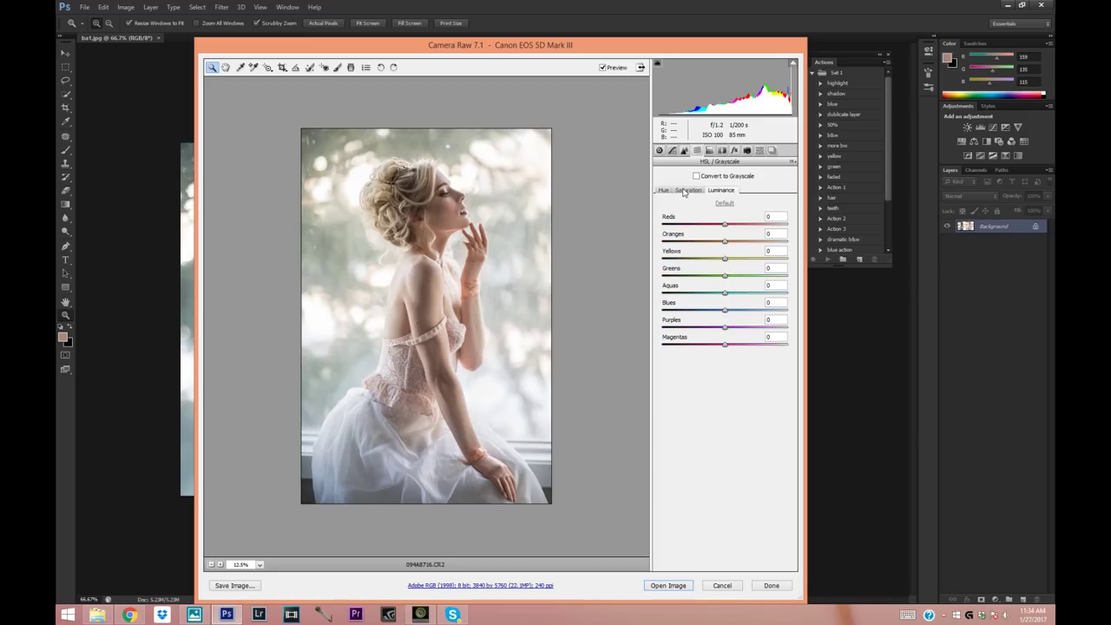
drag(726, 258, 729, 262)
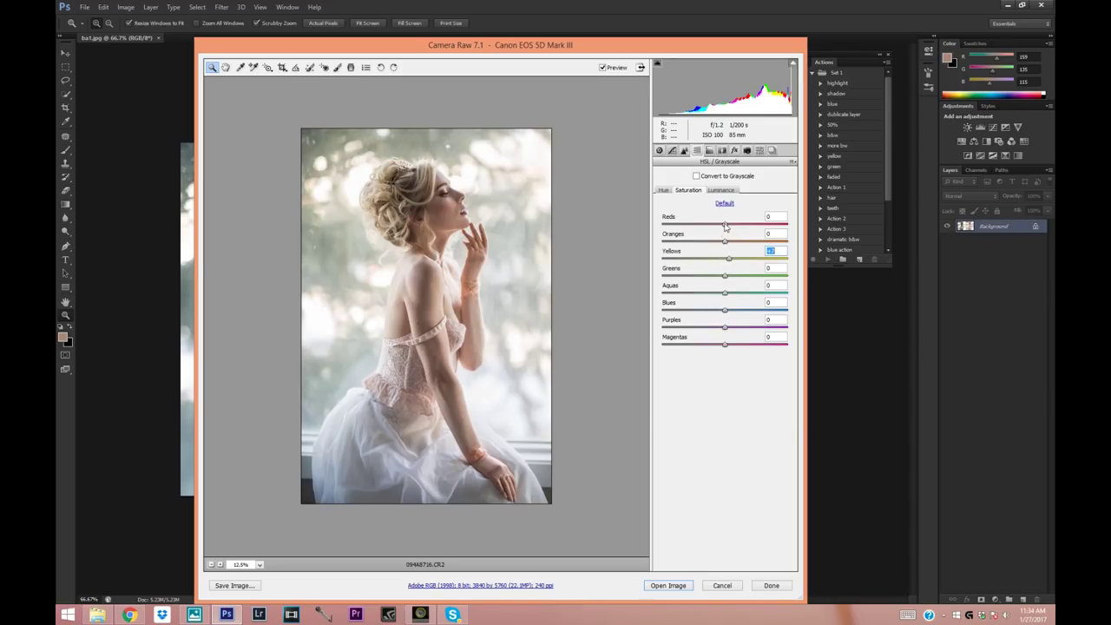
drag(724, 347, 734, 346)
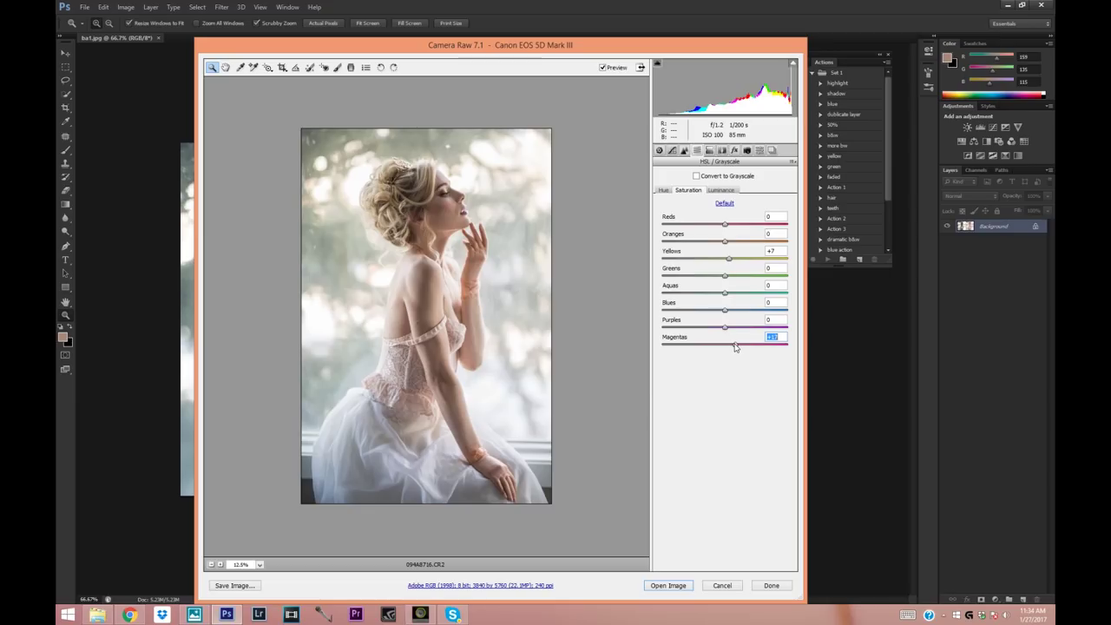
Step: Compare the photo before and after the basic adjustments by toggling the preview several times, leaving it on
click(659, 150)
click(603, 68)
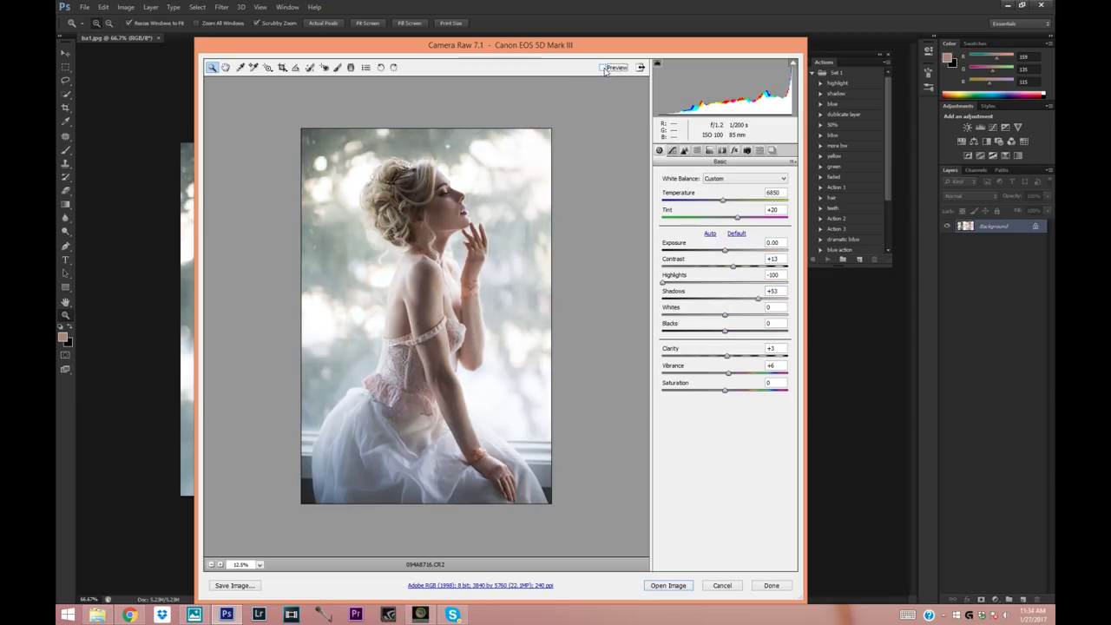
click(603, 68)
click(603, 68)
click(603, 67)
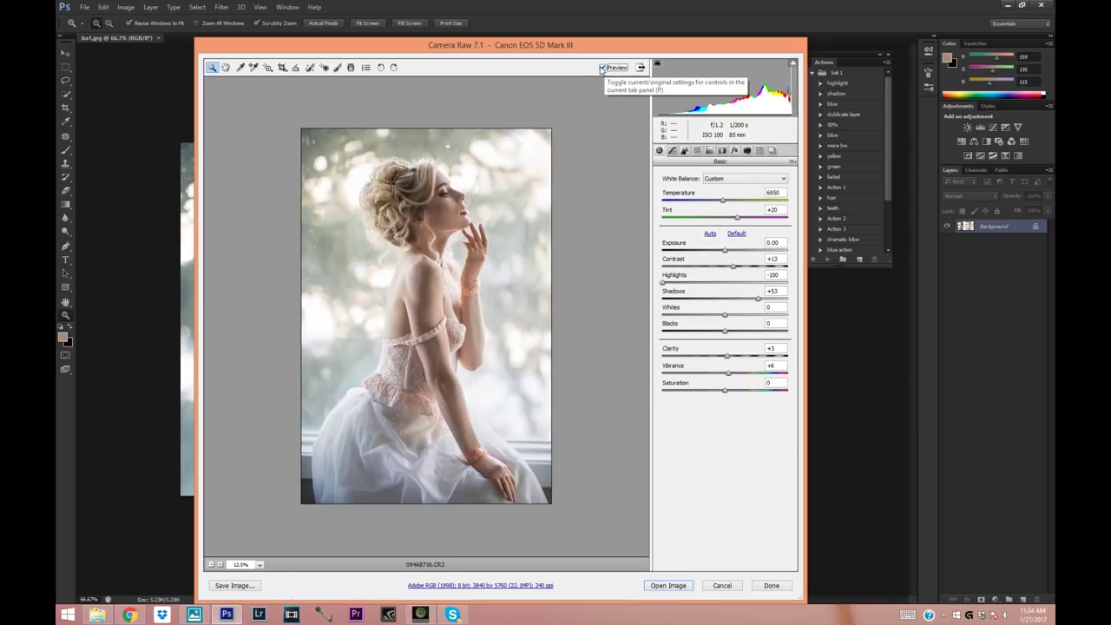
click(602, 69)
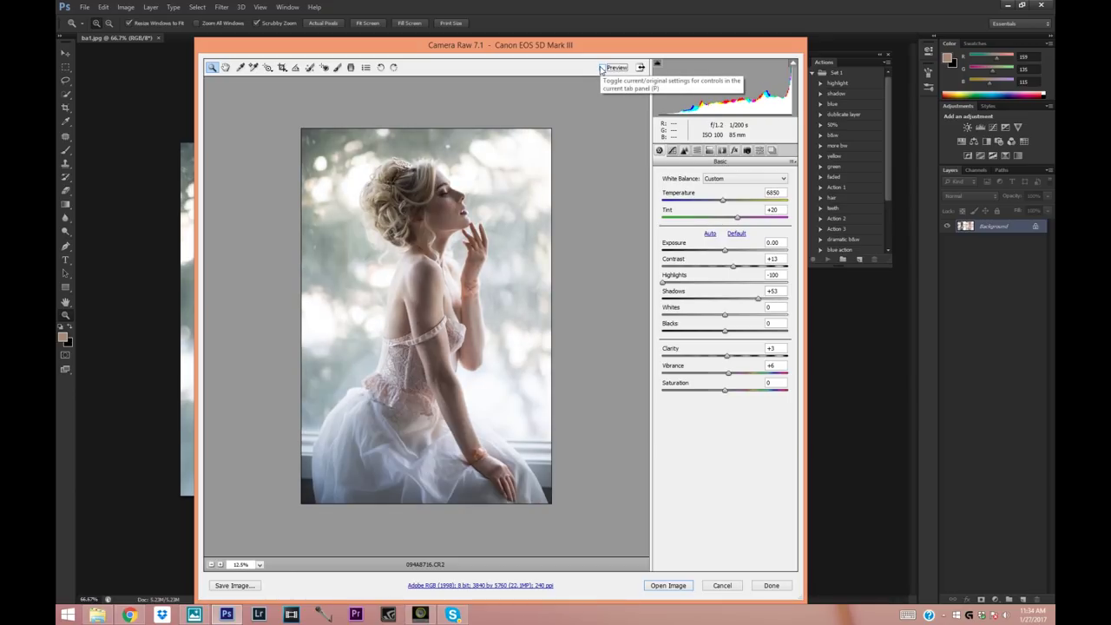
click(601, 69)
click(602, 68)
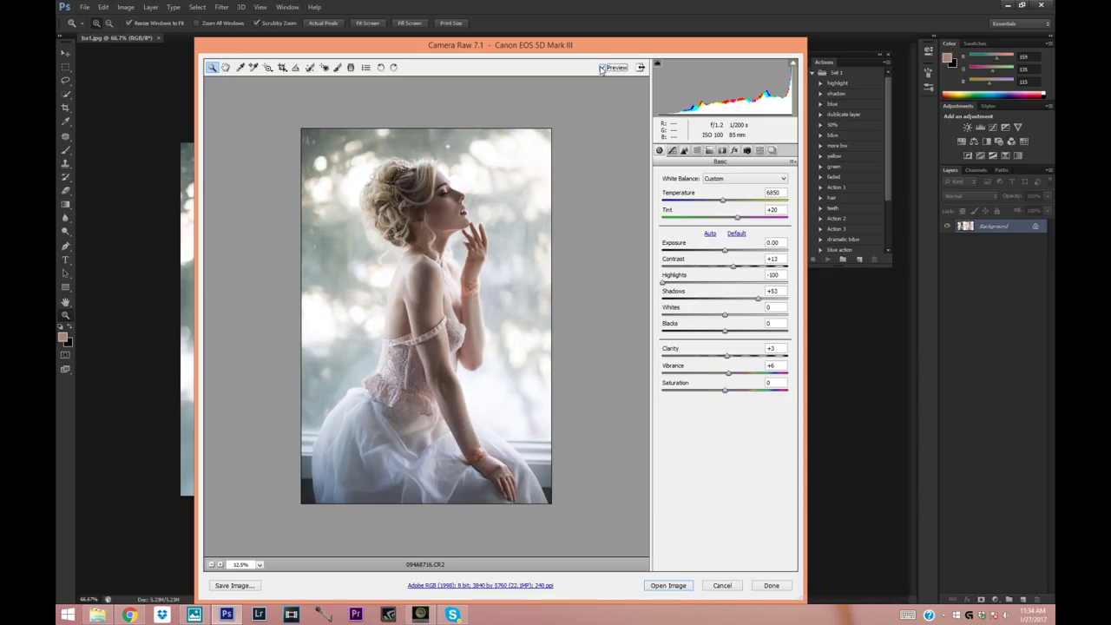
click(602, 68)
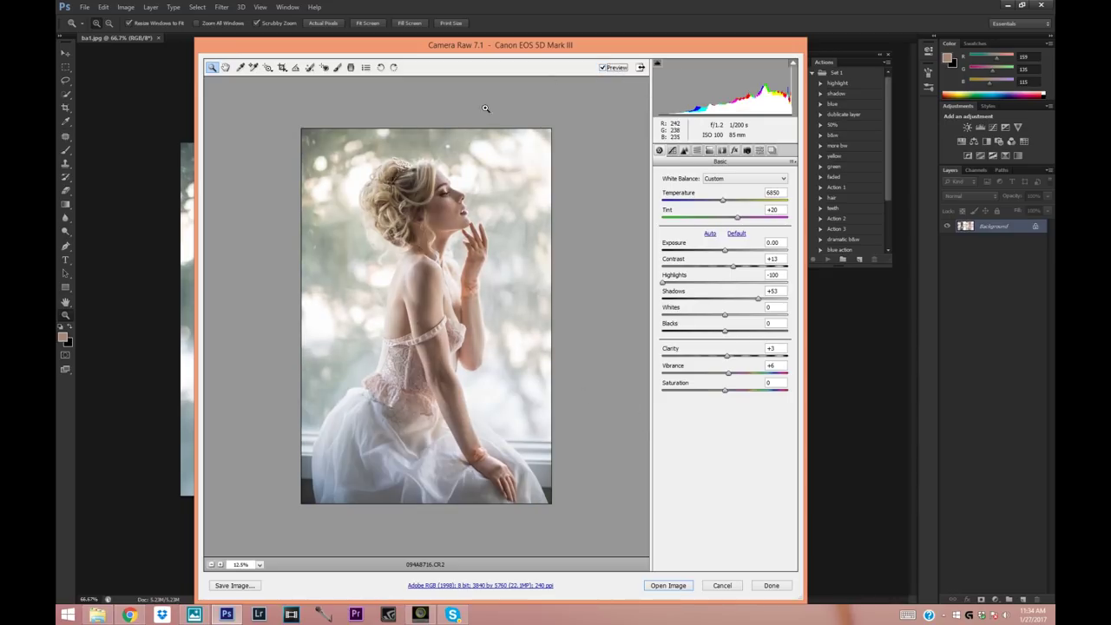
Step: Open the adjusted raw photo as an image in Photoshop
drag(487, 46, 450, 31)
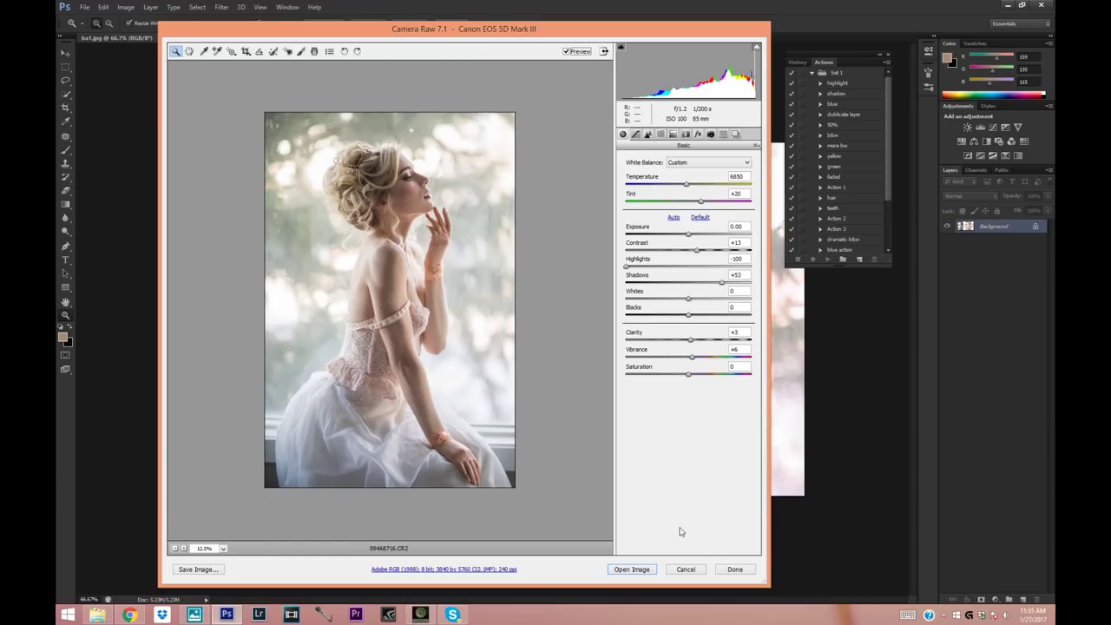
click(634, 570)
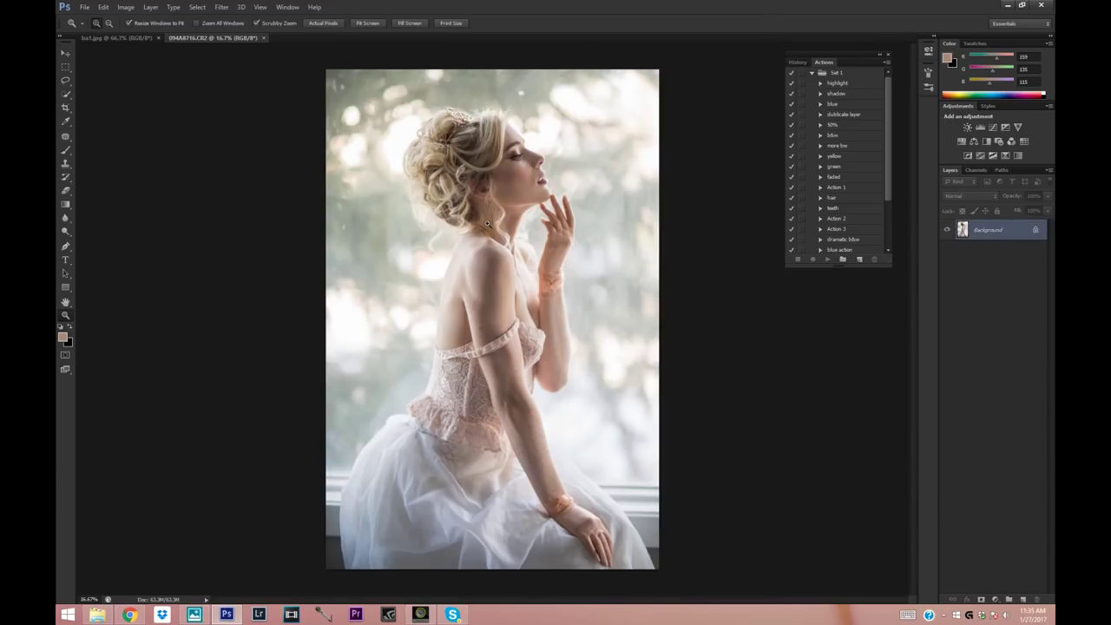
Step: Widen the canvas slightly beyond the photo's left and right edges with the Crop tool and apply the crop
click(64, 109)
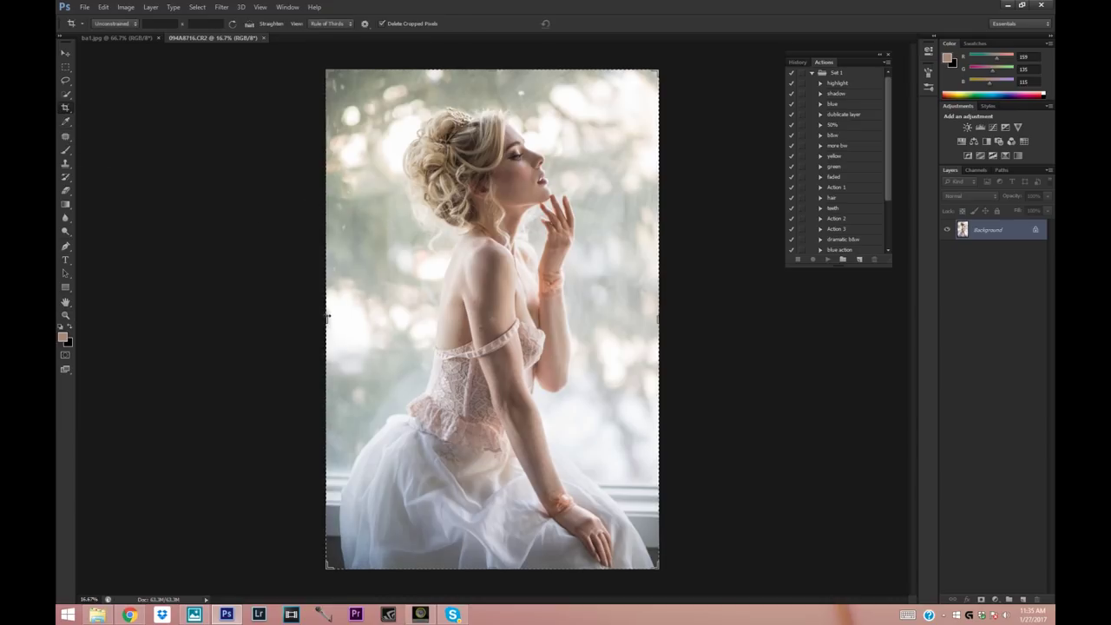
drag(328, 318, 322, 317)
mouse_move(663, 320)
mouse_down()
mouse_move(697, 304)
mouse_move(677, 314)
mouse_up()
drag(307, 322, 305, 321)
drag(670, 319, 685, 305)
click(65, 56)
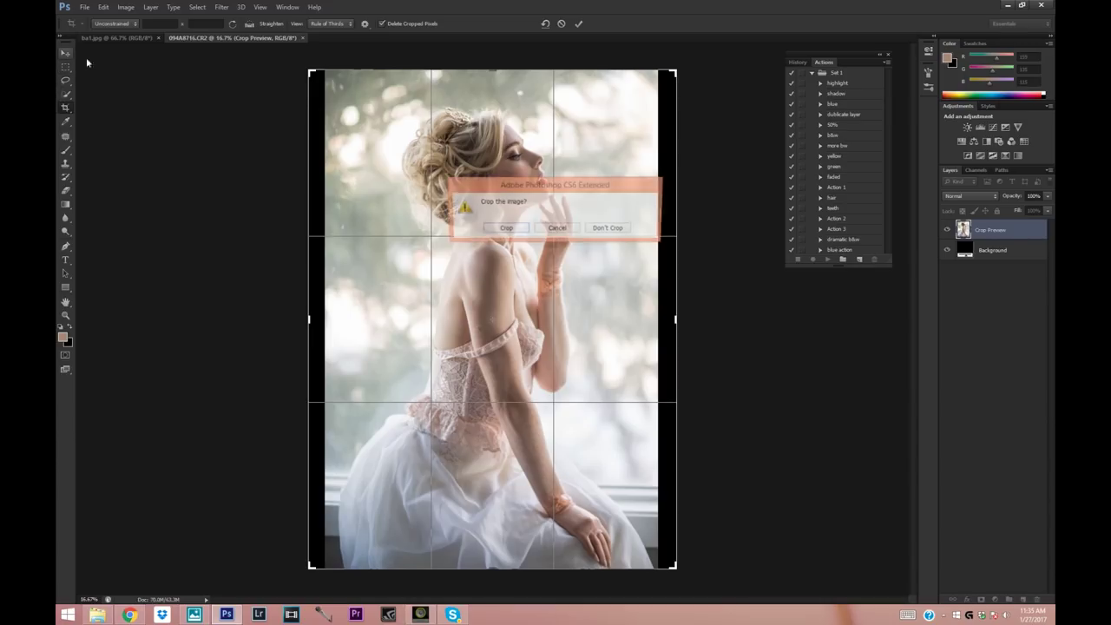
click(510, 229)
Step: Select the full-height strip along the photo's left side and stretch it outward with Free Transform to cover the black border
click(66, 67)
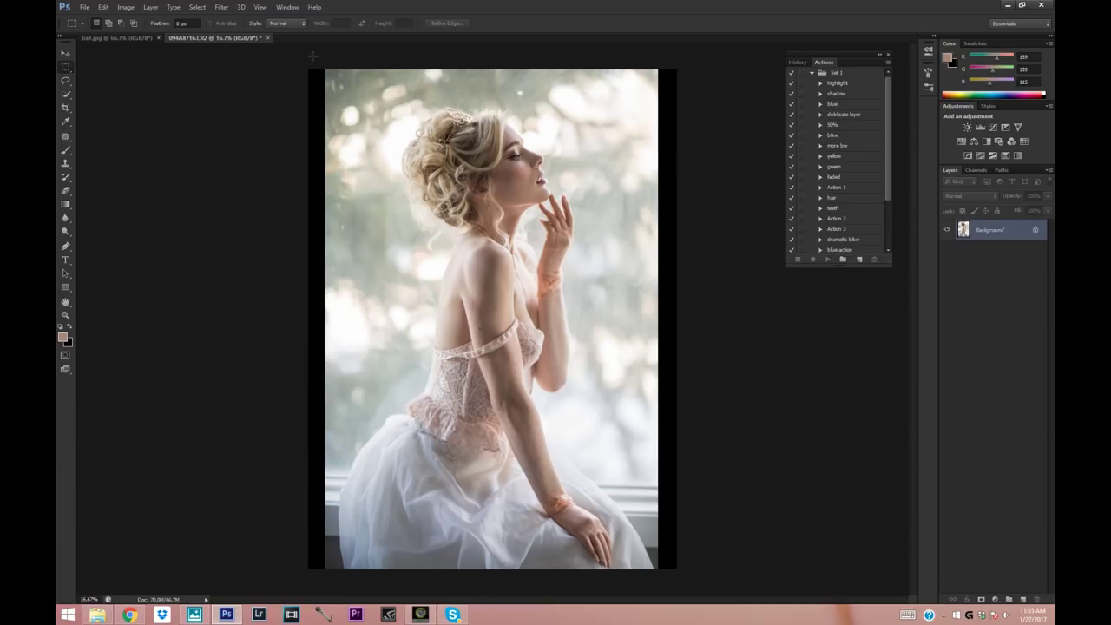
drag(400, 449, 409, 573)
right_click(358, 236)
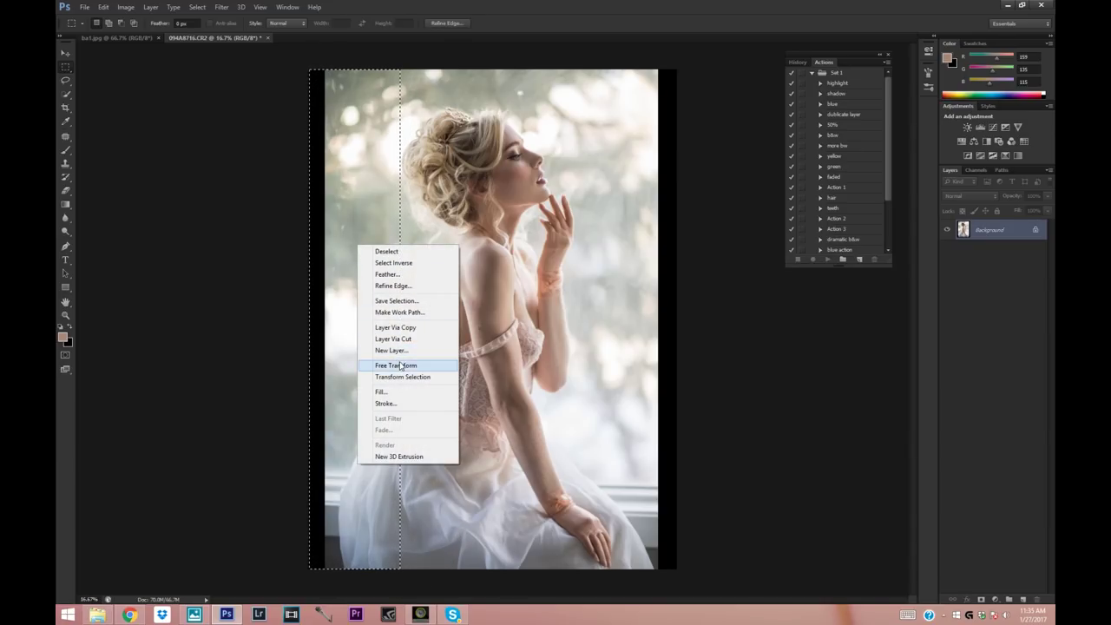
click(398, 361)
right_click(361, 227)
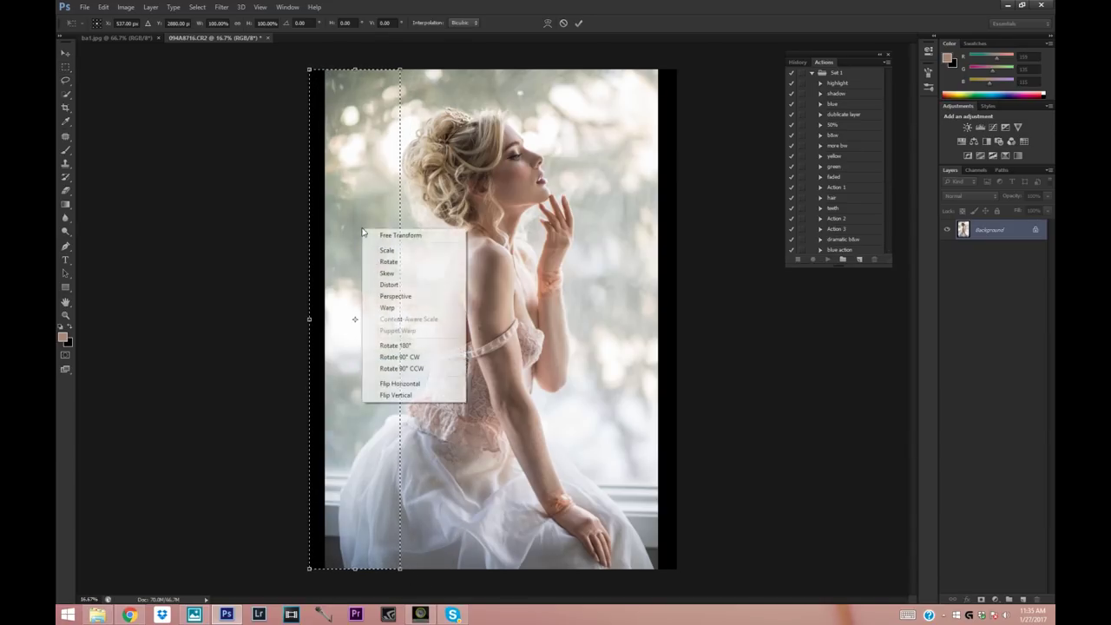
click(391, 286)
drag(310, 319, 289, 322)
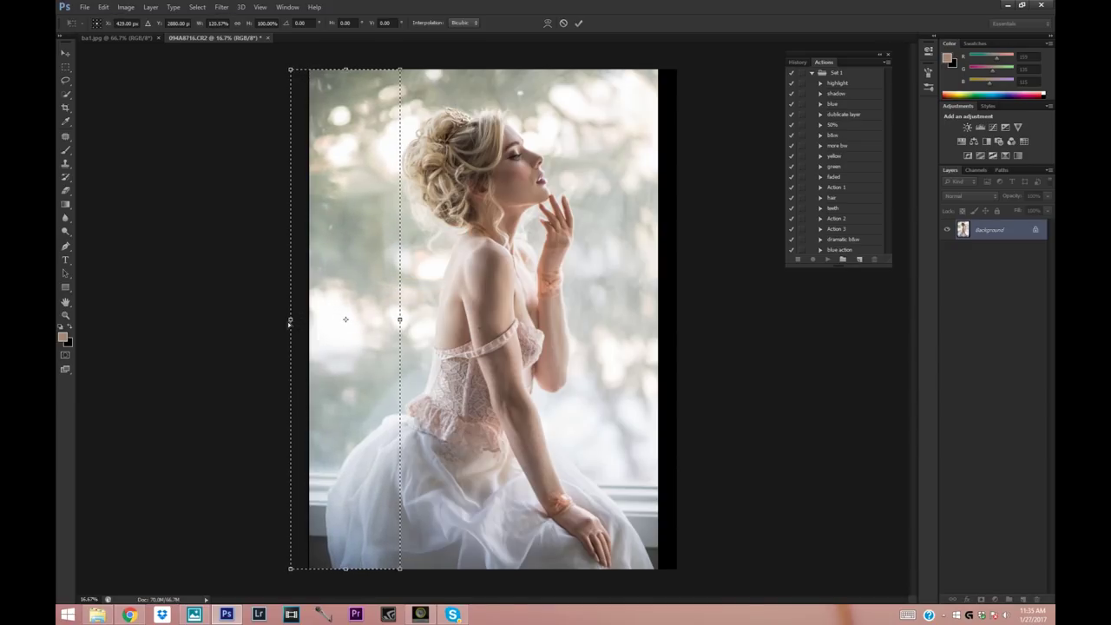
click(65, 53)
click(505, 229)
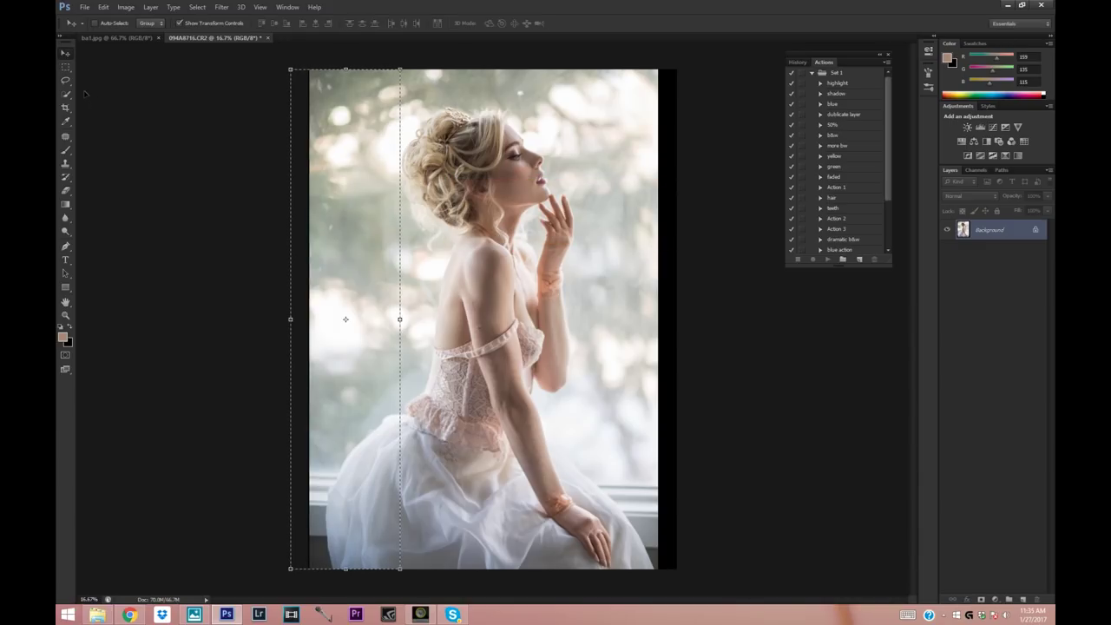
Step: Clear the selection and marquee a full-height strip along the photo's right side, including the black border
click(65, 67)
click(598, 77)
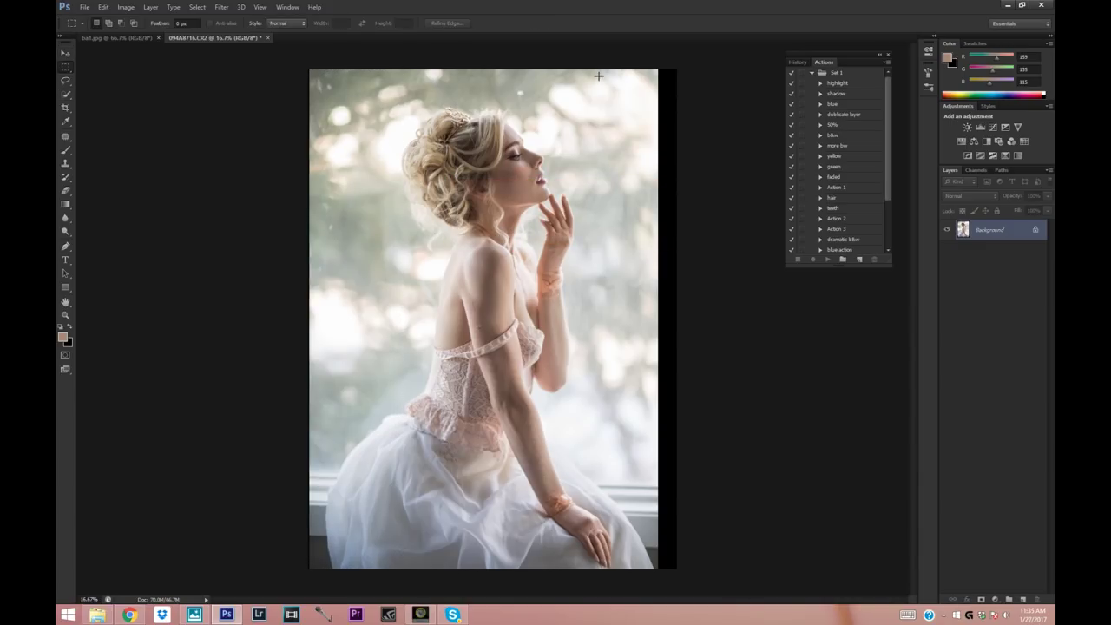
drag(585, 72, 781, 593)
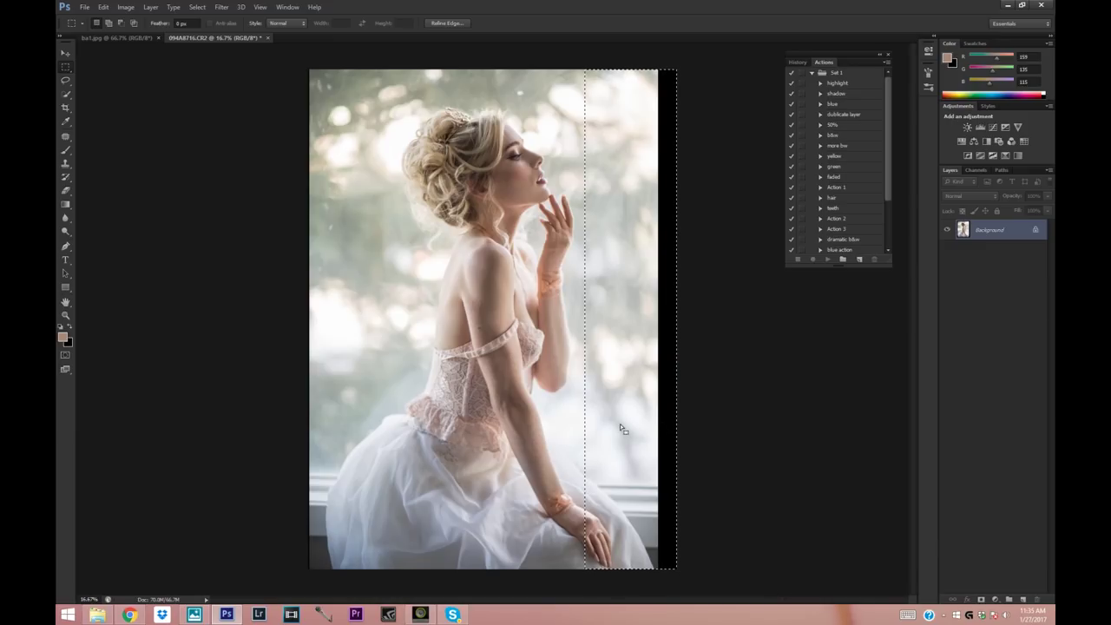
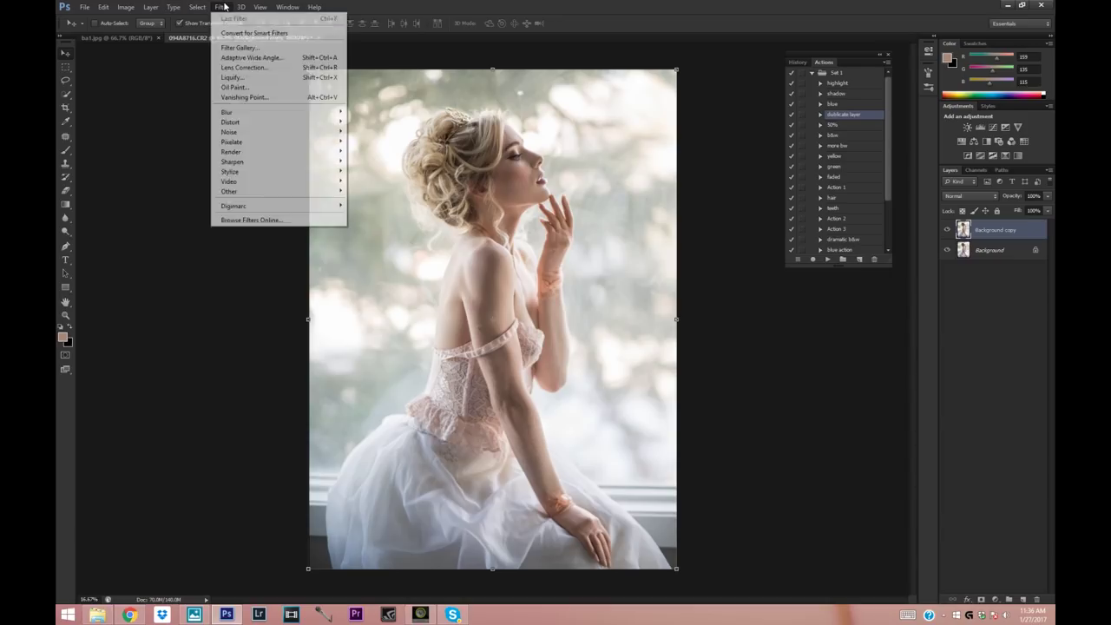
Step: Open Liquify on the duplicated layer and push the photo's upper left edge over the black line with a size 1000 brush
click(228, 77)
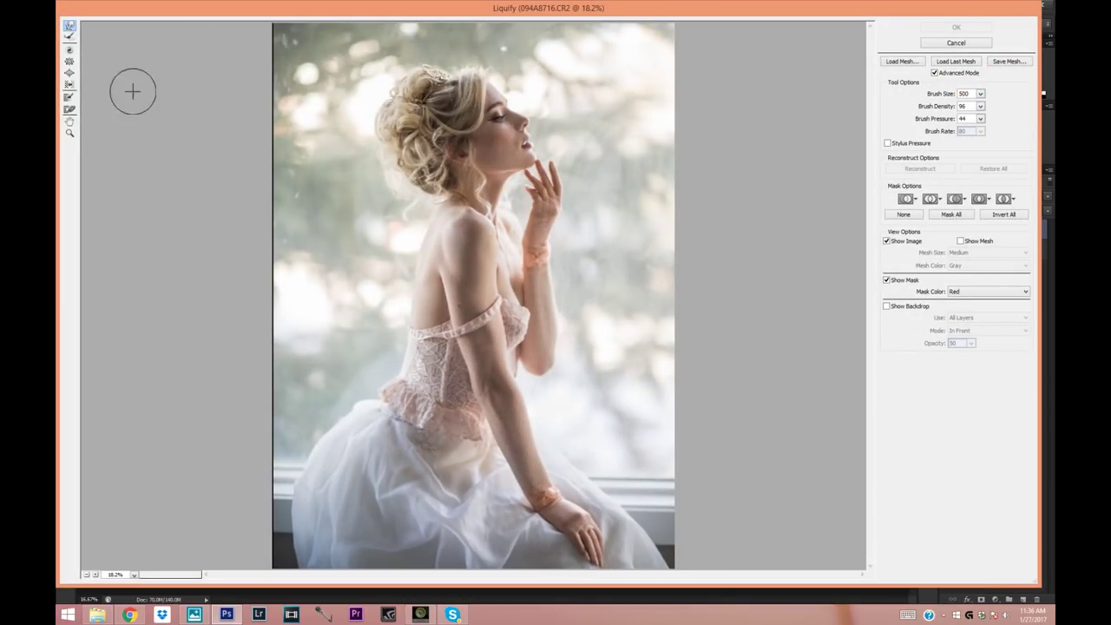
key(bracketright)
key(bracketright)
key(bracketright)
key(bracketright)
key(bracketright)
key(bracketright)
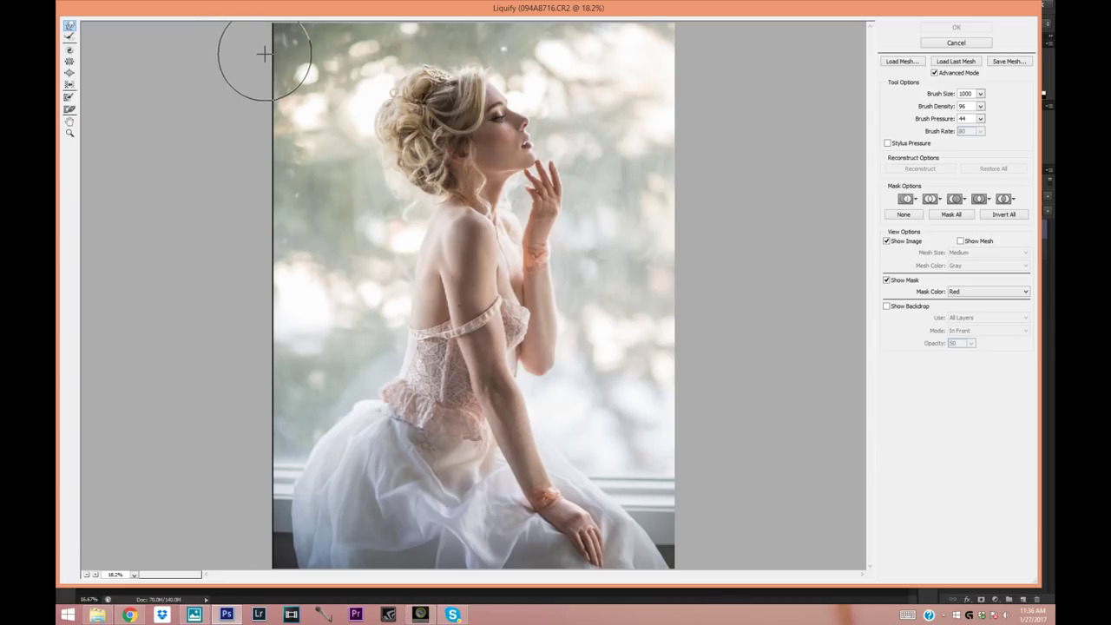
drag(255, 47, 251, 61)
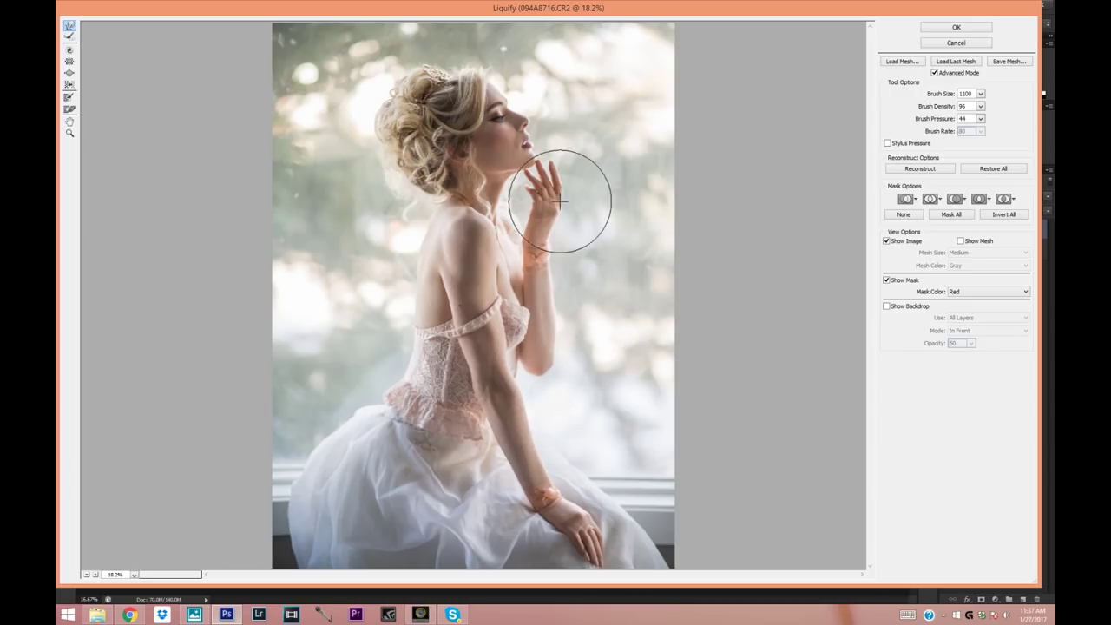
Step: Reduce the Liquify brush to size 700 and down to 300 for fine shaping around the neck and raised hand
key(bracketleft)
key(bracketleft)
key(bracketleft)
key(bracketleft)
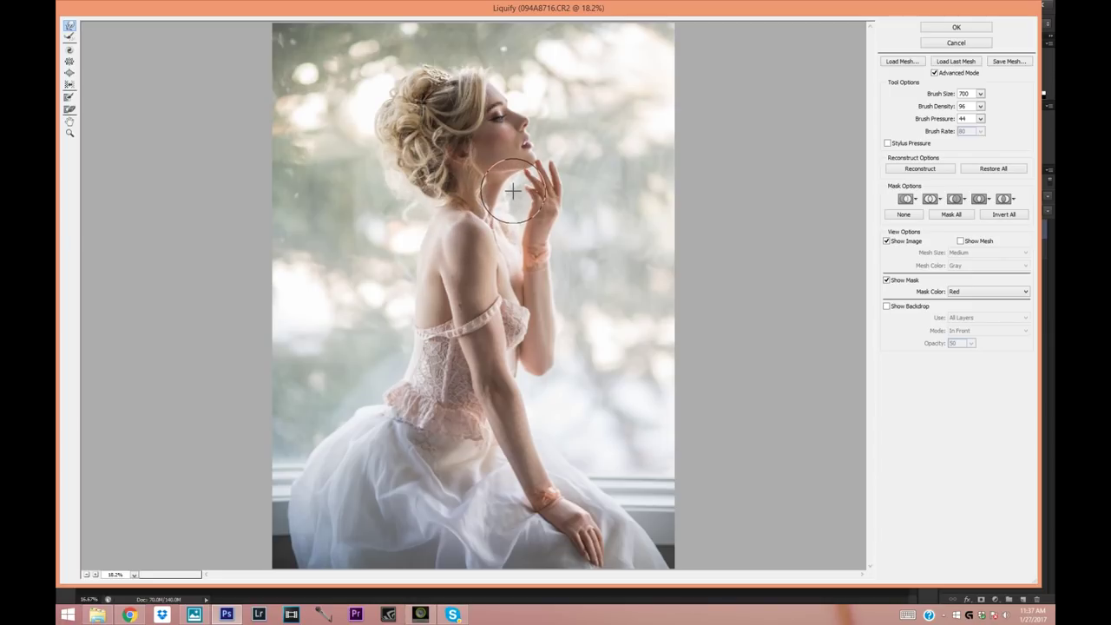
key(bracketleft)
key(bracketleft)
key(bracketleft)
key(bracketleft)
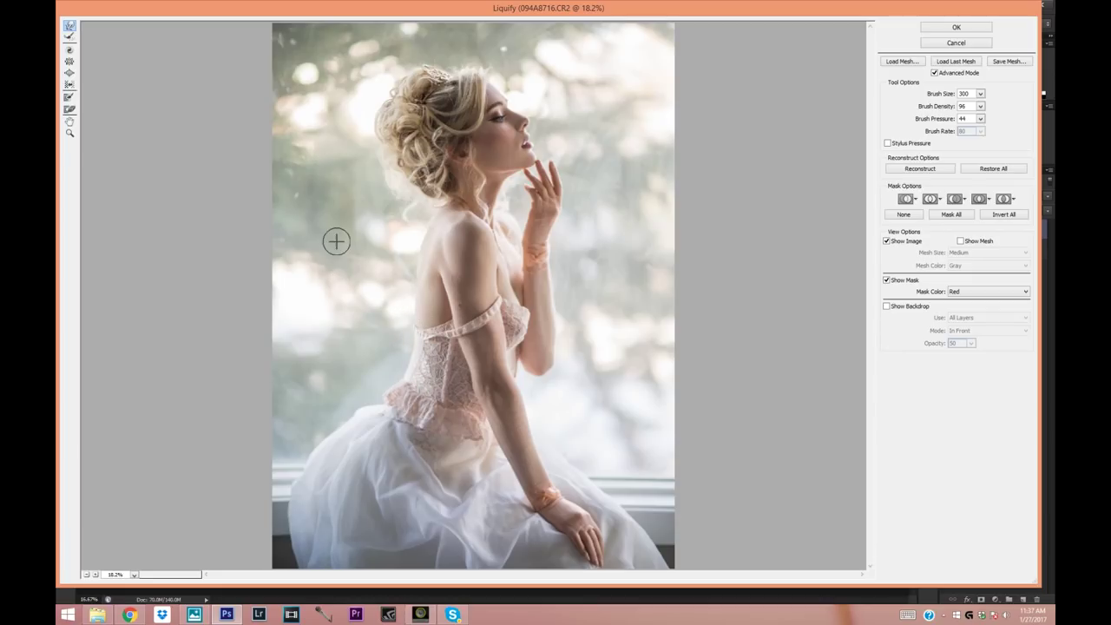
Step: Push the back of the updo outward for more volume, varying the Liquify brush between sizes 900 and 250
key(bracketright)
key(bracketright)
key(bracketright)
key(bracketright)
key(bracketright)
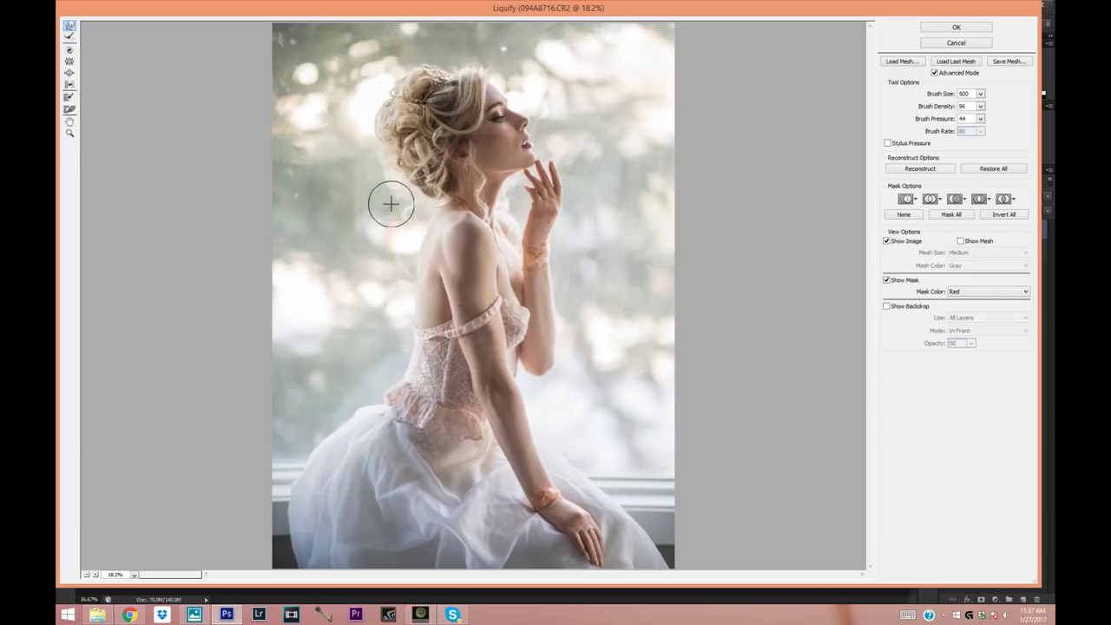
key(bracketright)
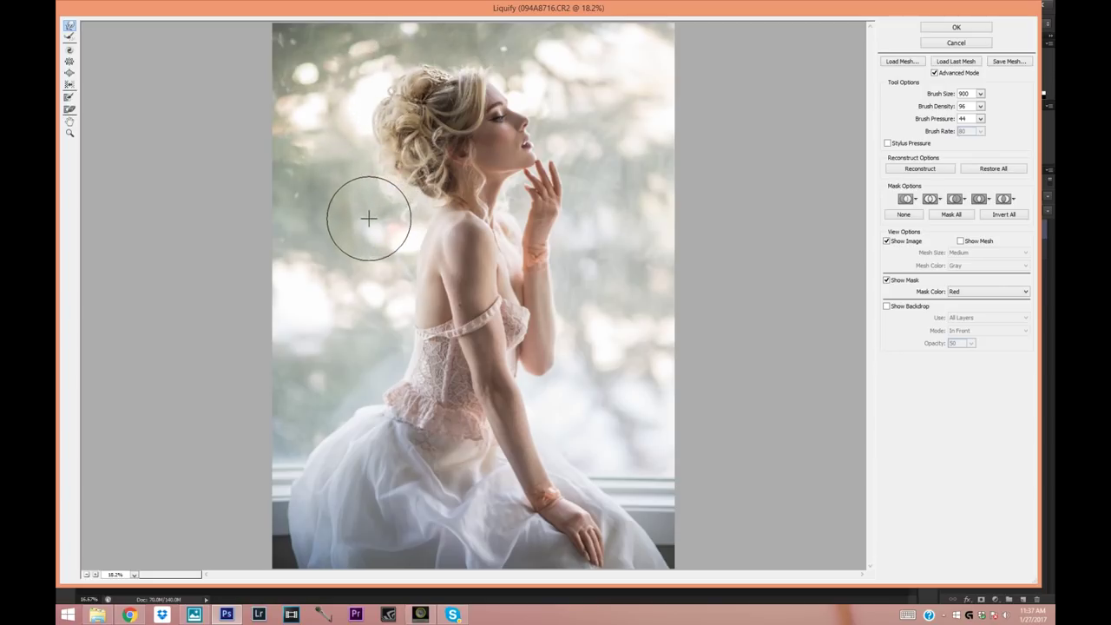
key(bracketleft)
key(bracketleft)
key(bracketleft)
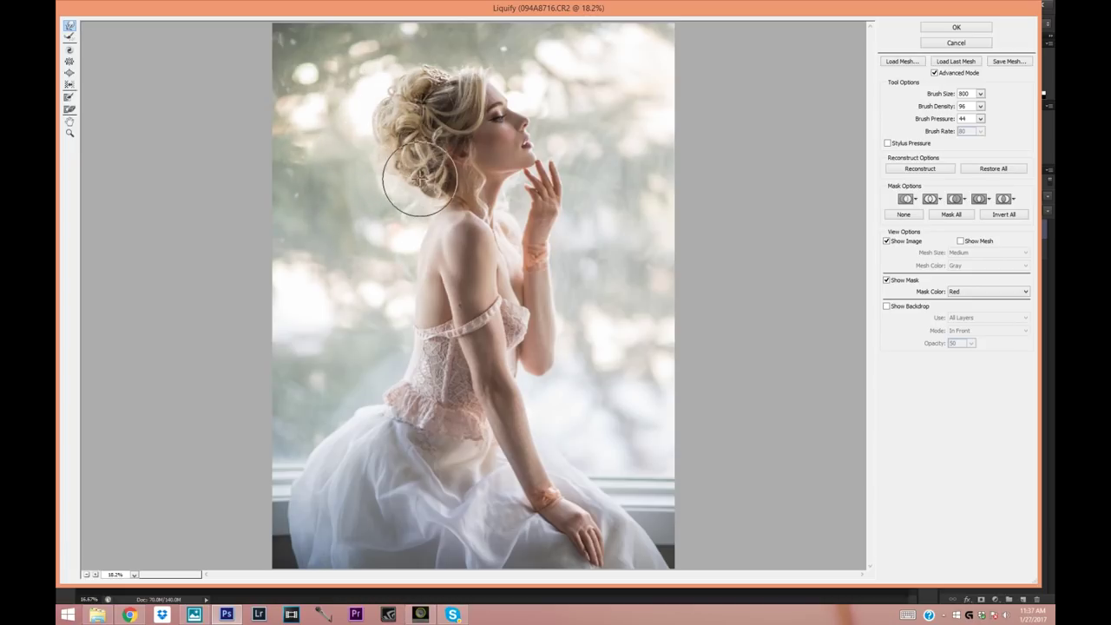
key(bracketleft)
key(bracketleft)
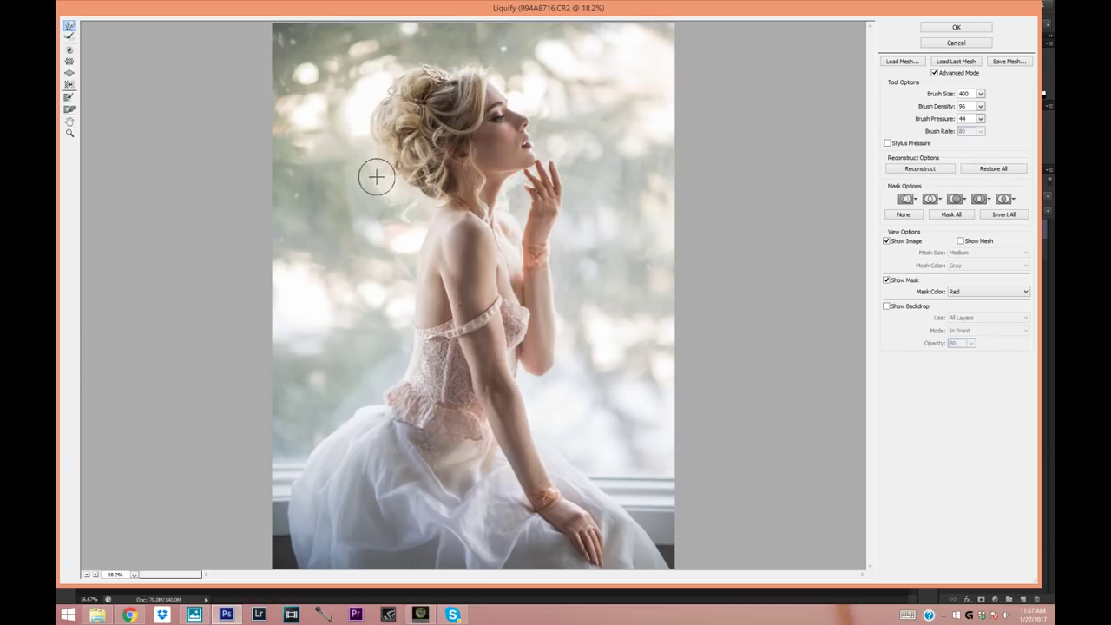
key(bracketleft)
key(bracketleft)
key(bracketleft)
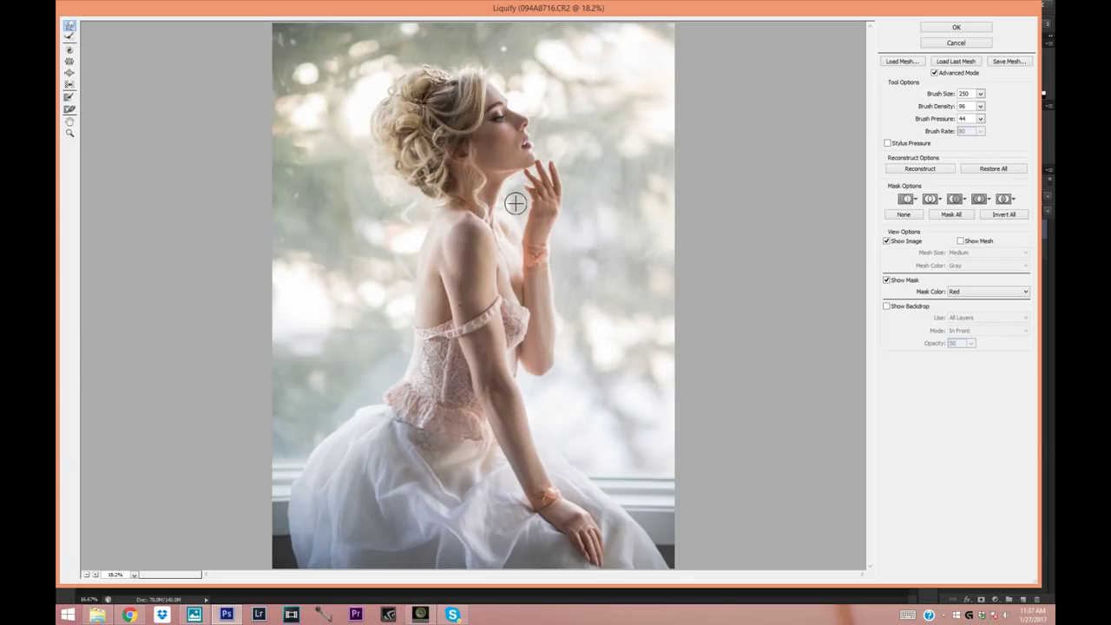
Step: Lift the hair at the crown with a size 700 brush, reduce the brush to 300 and apply Liquify
key(bracketright)
key(bracketright)
key(bracketright)
key(bracketright)
key(bracketright)
key(bracketright)
key(bracketright)
key(bracketright)
key(bracketright)
key(bracketleft)
key(bracketleft)
key(bracketleft)
key(bracketleft)
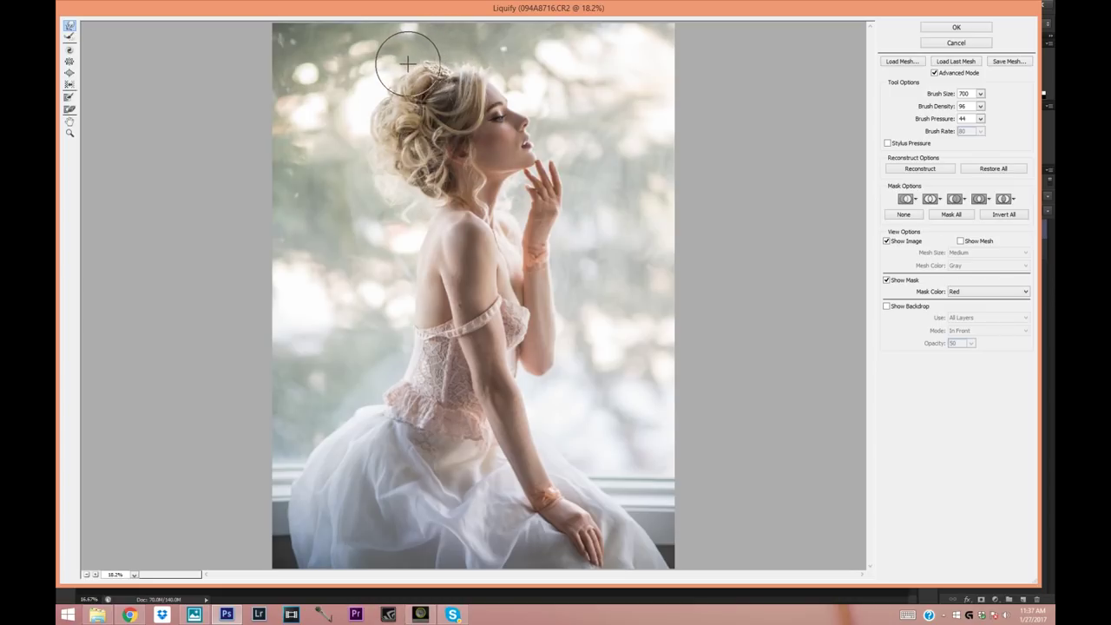
key(bracketleft)
key(bracketleft)
key(bracketleft)
key(bracketleft)
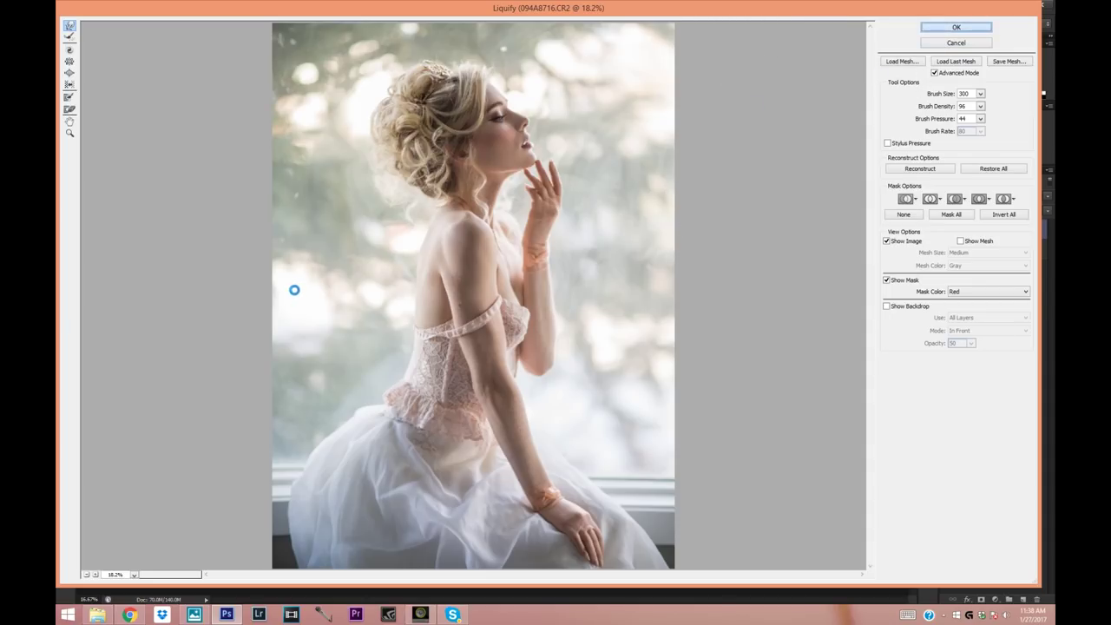
key(Return)
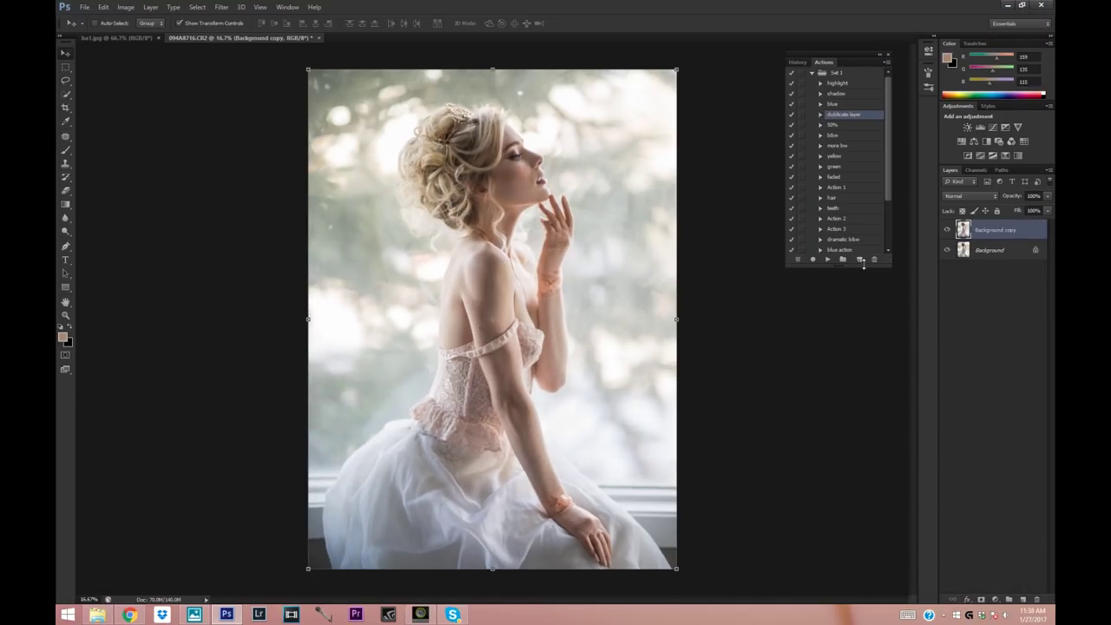
Step: Compare the portrait with and without the liquified layer by toggling that layer's visibility
click(948, 230)
click(951, 230)
click(951, 231)
click(952, 231)
click(71, 191)
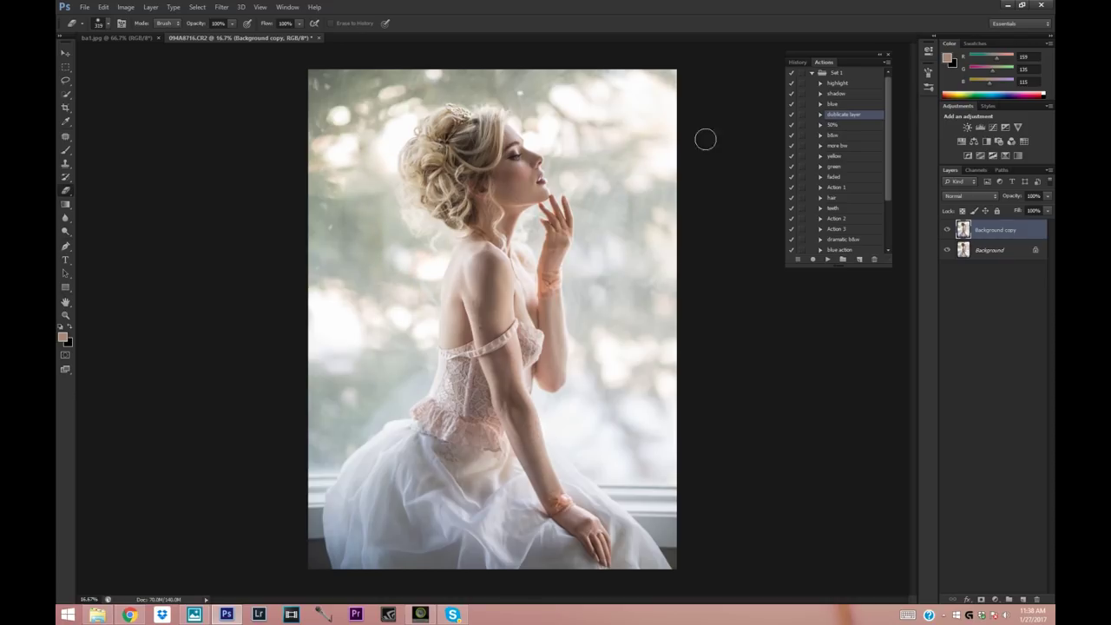
click(946, 230)
click(948, 230)
click(948, 230)
Step: Merge the liquified layer into the Background and duplicate the Background as a new layer
right_click(998, 254)
click(973, 318)
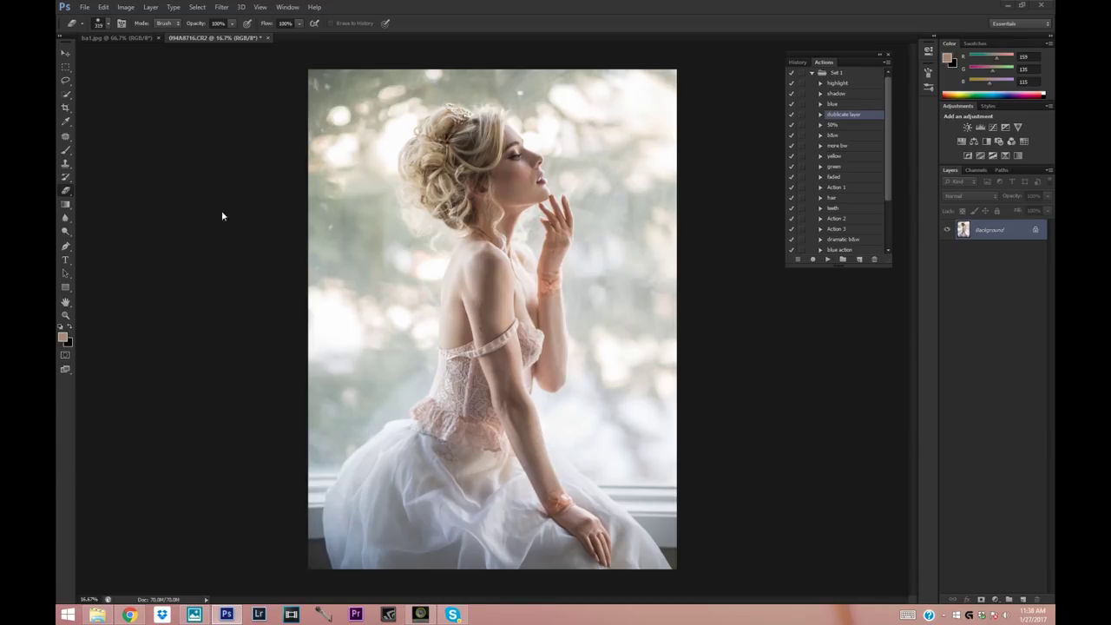
click(65, 314)
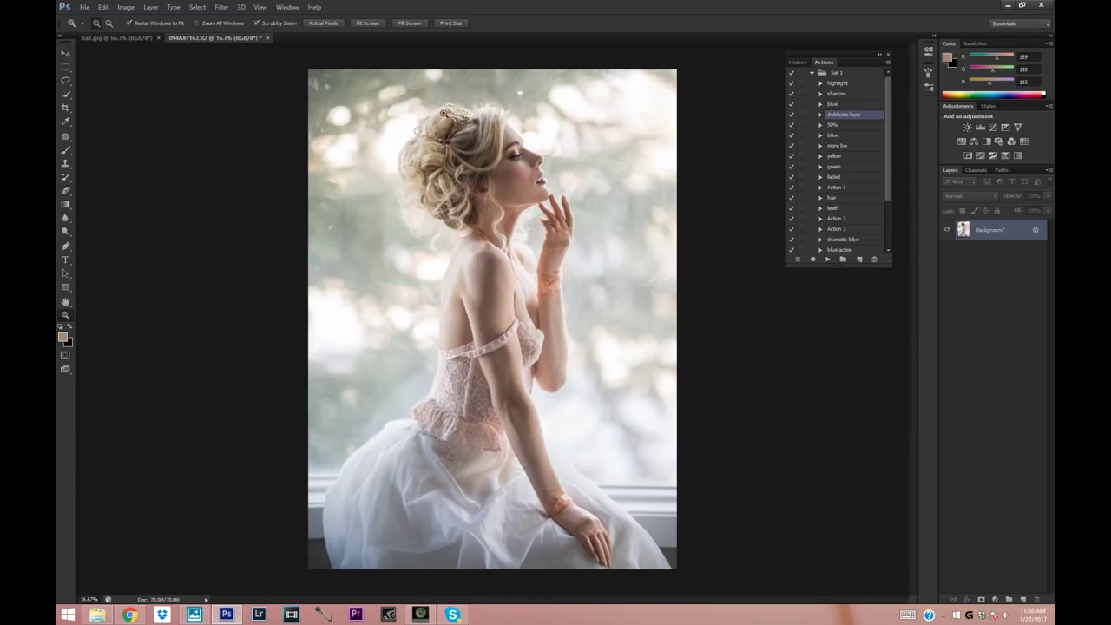
click(517, 159)
click(521, 164)
click(527, 170)
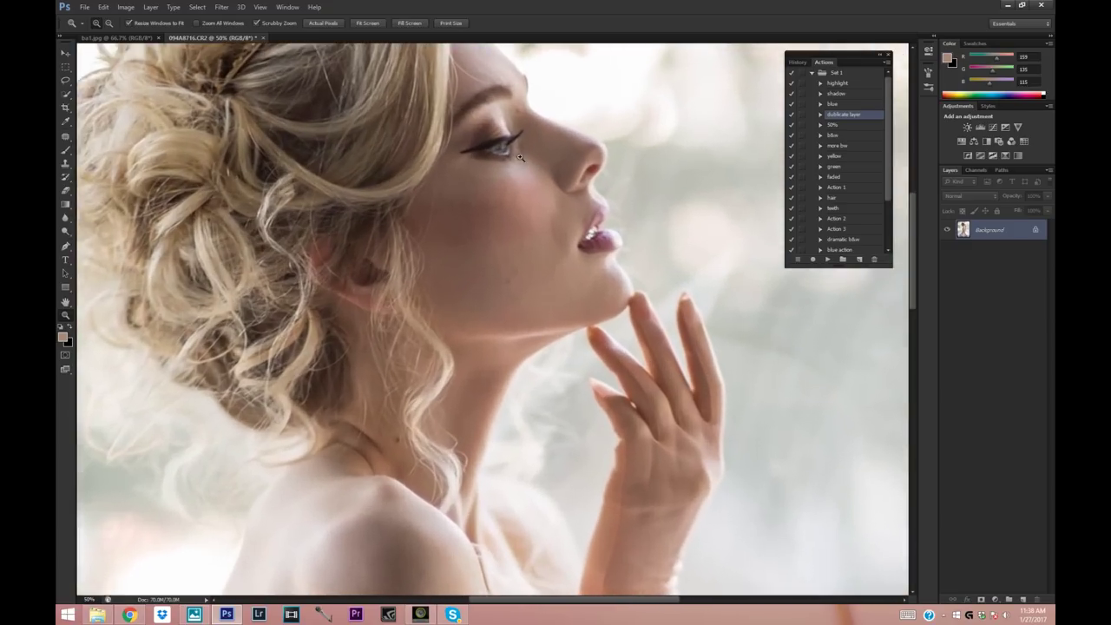
click(535, 174)
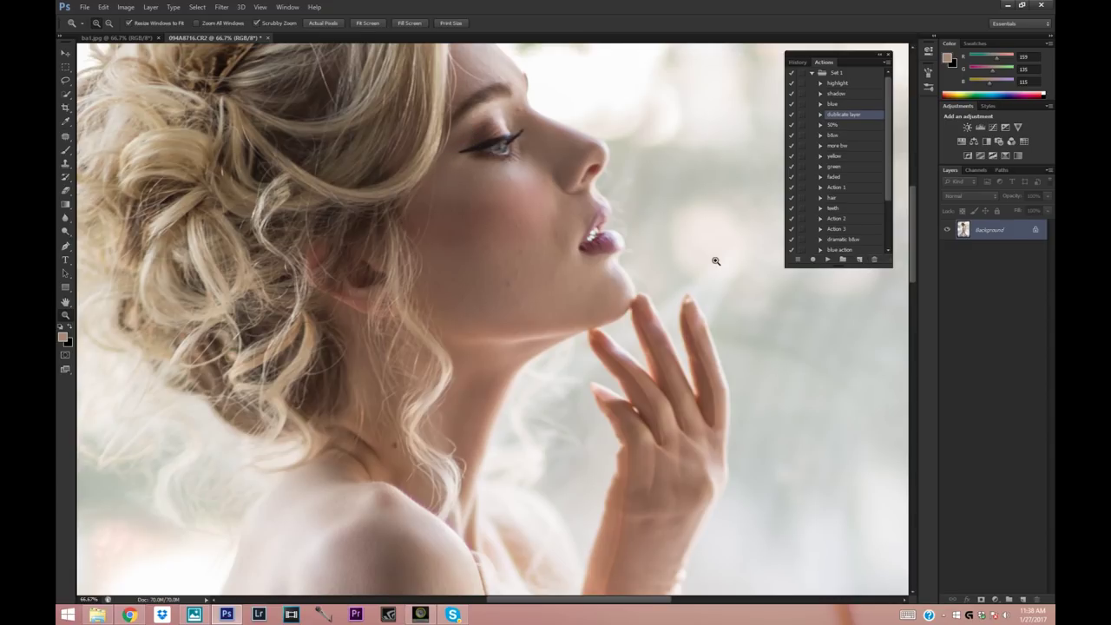
right_click(972, 231)
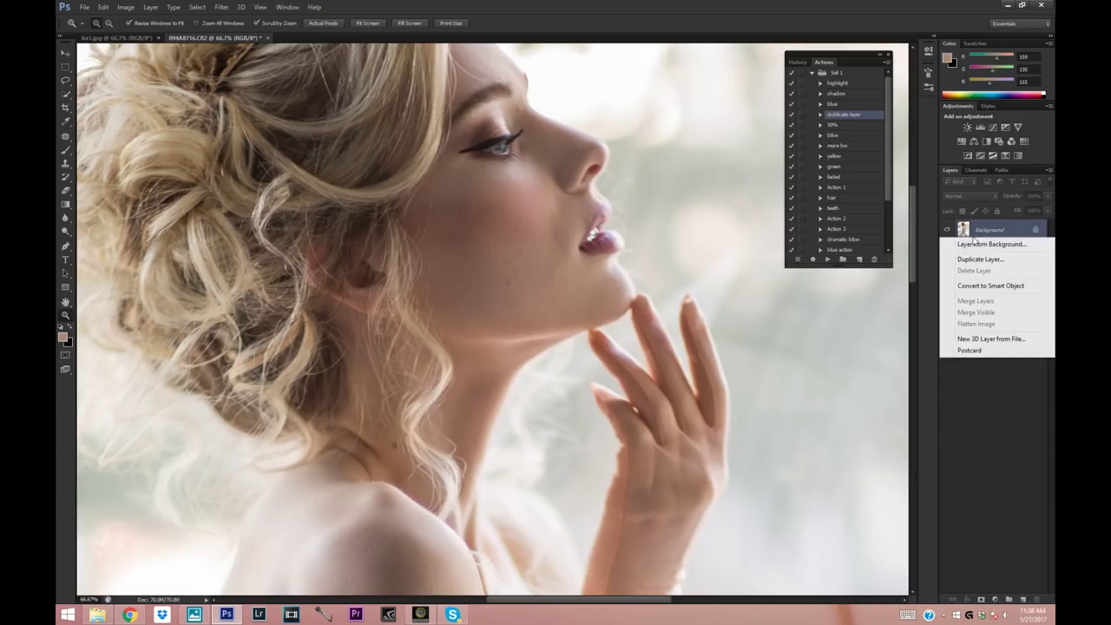
click(972, 250)
click(646, 191)
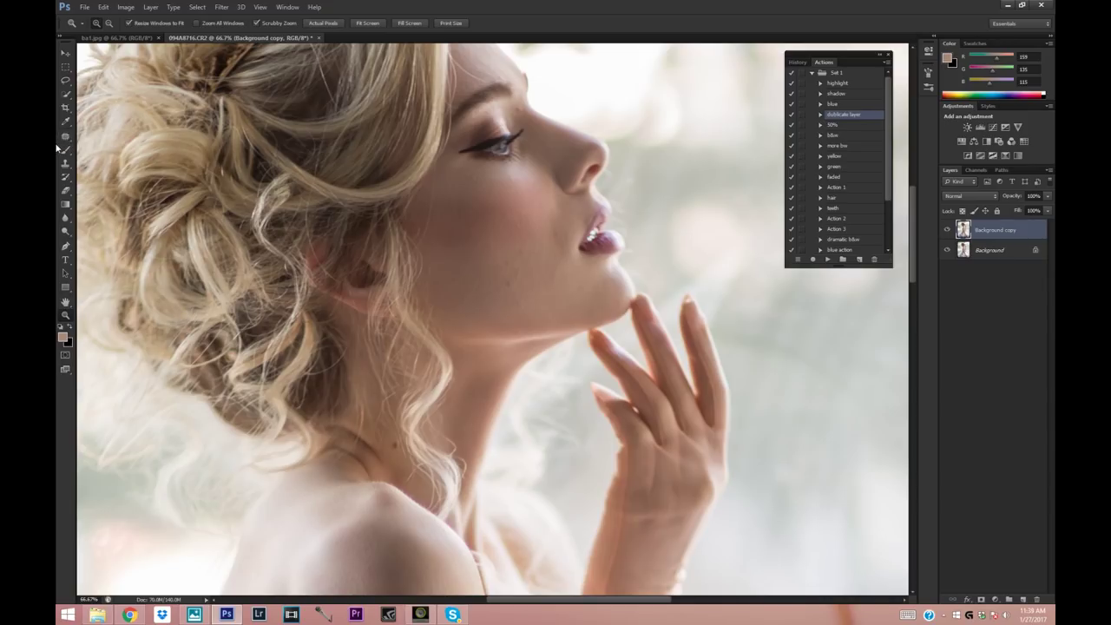
Step: Choose the Patch tool and replace the dark spots on the lower cheek with clean skin at 100% view
click(67, 139)
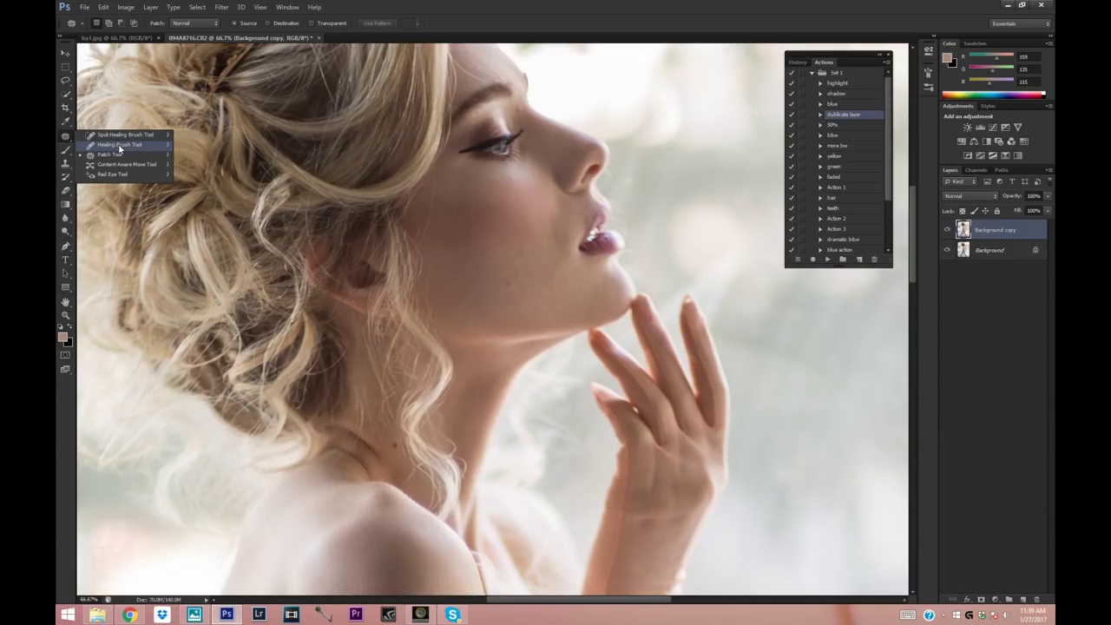
click(109, 155)
click(71, 136)
click(78, 142)
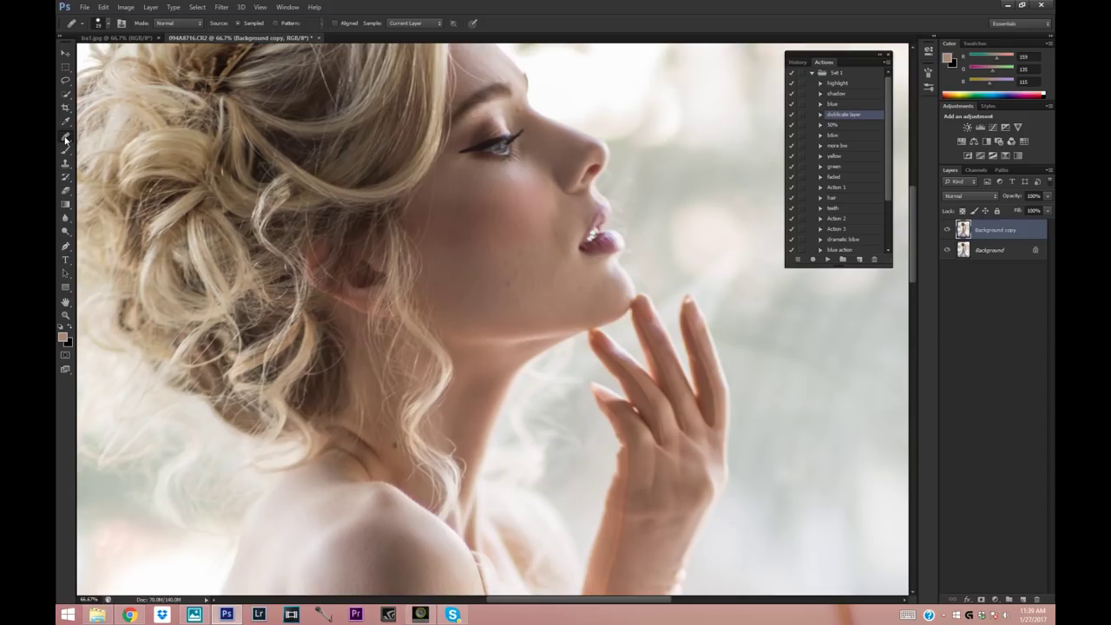
click(66, 136)
click(95, 151)
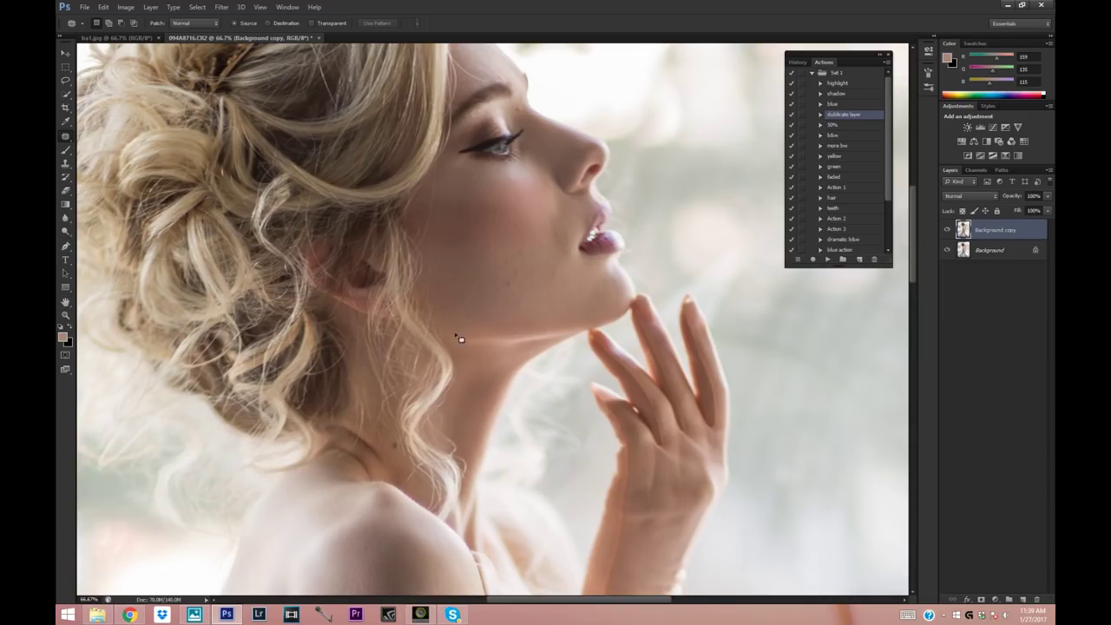
click(66, 315)
click(451, 169)
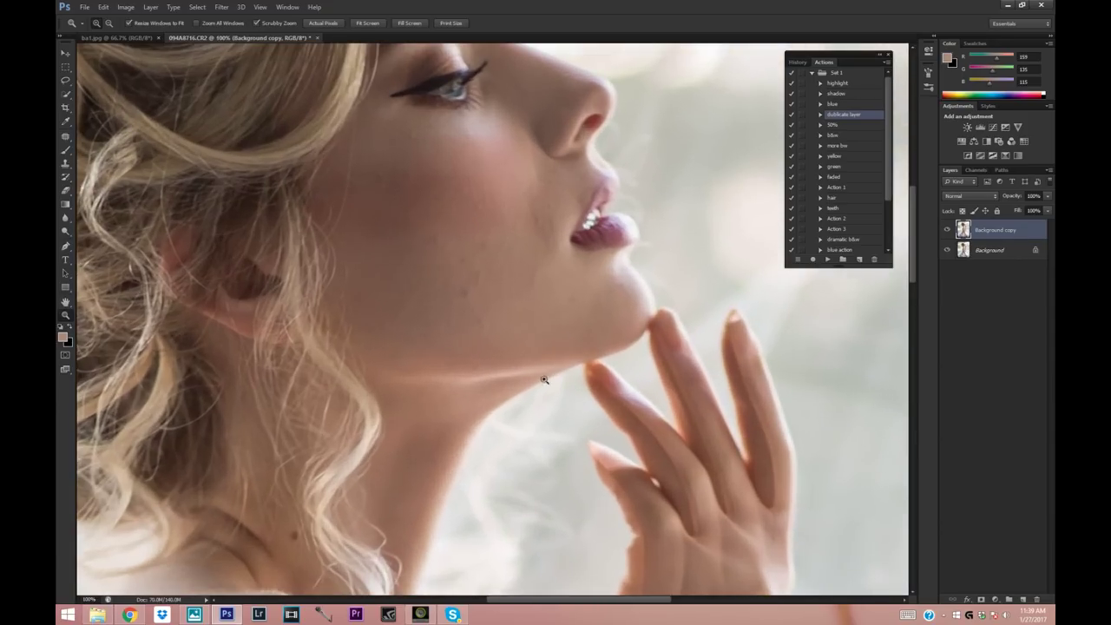
click(65, 137)
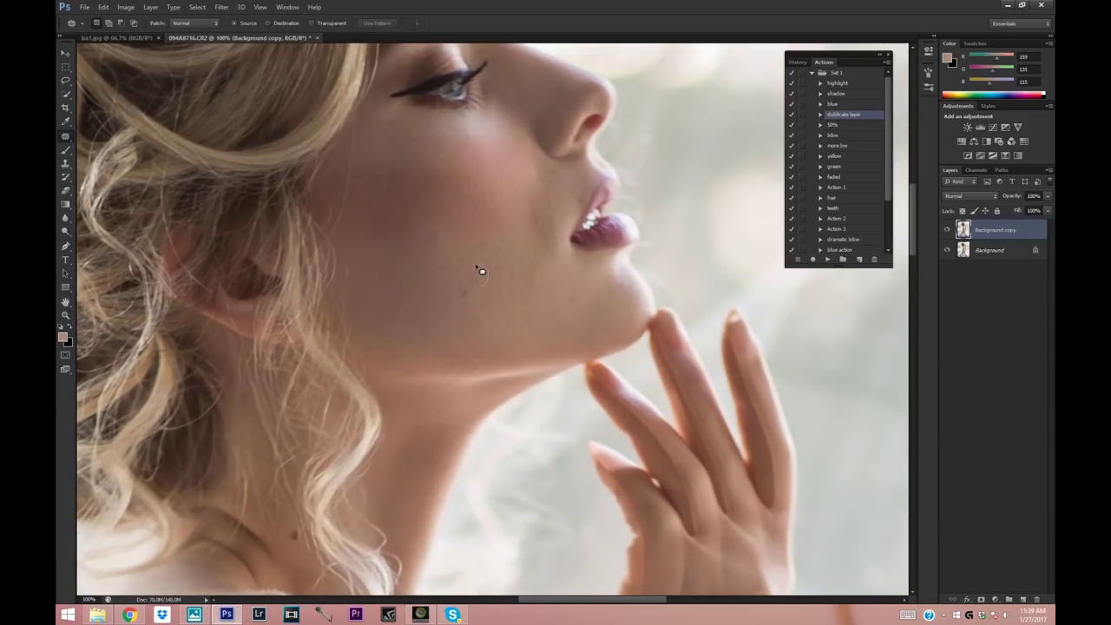
drag(483, 296, 482, 291)
drag(505, 312, 507, 313)
key(ctrl+d)
Step: Patch the marks and crease between the nose and mouth corner with smooth cheek skin
drag(542, 227, 542, 227)
mouse_move(531, 245)
mouse_down()
mouse_move(527, 284)
mouse_move(563, 300)
mouse_move(555, 323)
mouse_move(562, 289)
mouse_up()
key(ctrl+d)
mouse_move(536, 215)
mouse_down()
mouse_move(547, 266)
mouse_move(532, 258)
mouse_up()
key(ctrl+d)
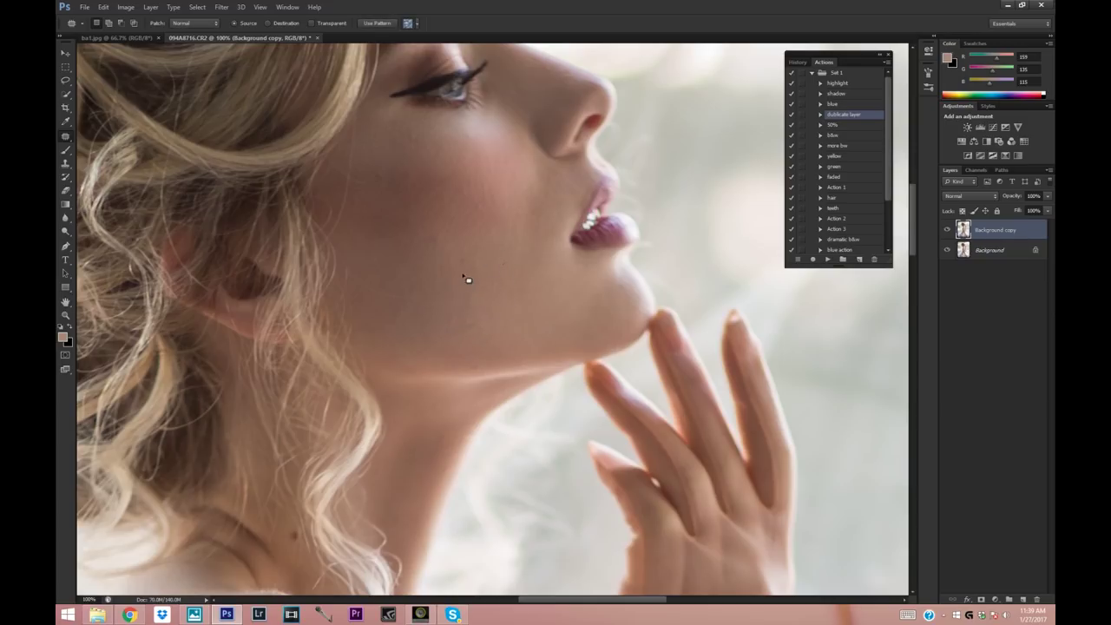
Step: Patch the remaining small spots across the cheek, jaw and upper cheek near the hair
drag(475, 278, 488, 270)
drag(483, 328, 492, 329)
drag(458, 262, 462, 270)
drag(382, 184, 376, 168)
mouse_move(500, 328)
mouse_down()
mouse_move(515, 293)
mouse_move(476, 264)
mouse_up()
click(560, 210)
Step: Patch the small blemishes on the forehead and clear the selection
scroll(520, 174, up, 3)
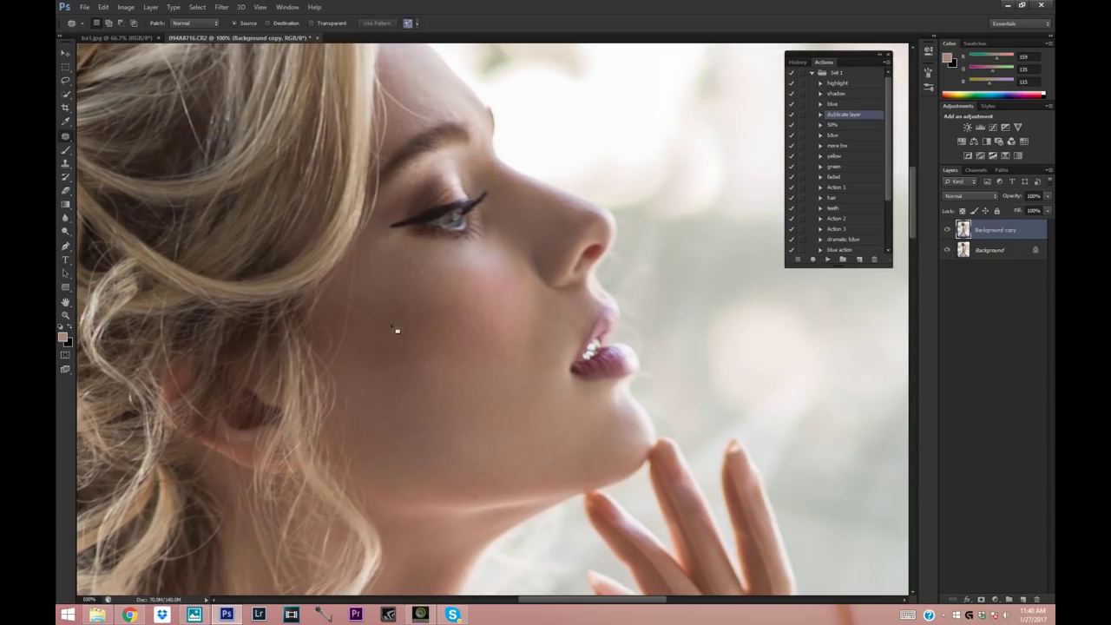
mouse_move(420, 63)
mouse_down()
mouse_move(429, 88)
mouse_move(454, 94)
mouse_up()
scroll(434, 129, up, 3)
drag(414, 129, 409, 109)
click(391, 104)
Step: Patch the spots on the upper arm above the dress strap and clear the selection
drag(912, 195, 910, 230)
key(z)
drag(330, 234, 362, 233)
key(j)
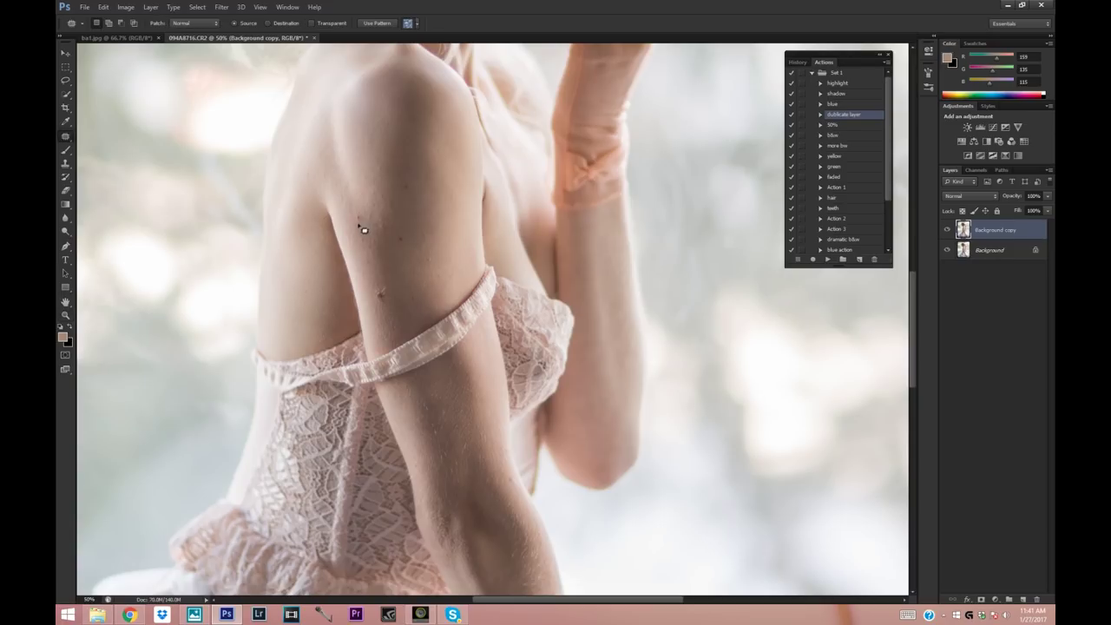
drag(446, 286, 373, 262)
key(ctrl+d)
drag(913, 291, 913, 217)
key(z)
alt+click(479, 212)
alt+click(479, 213)
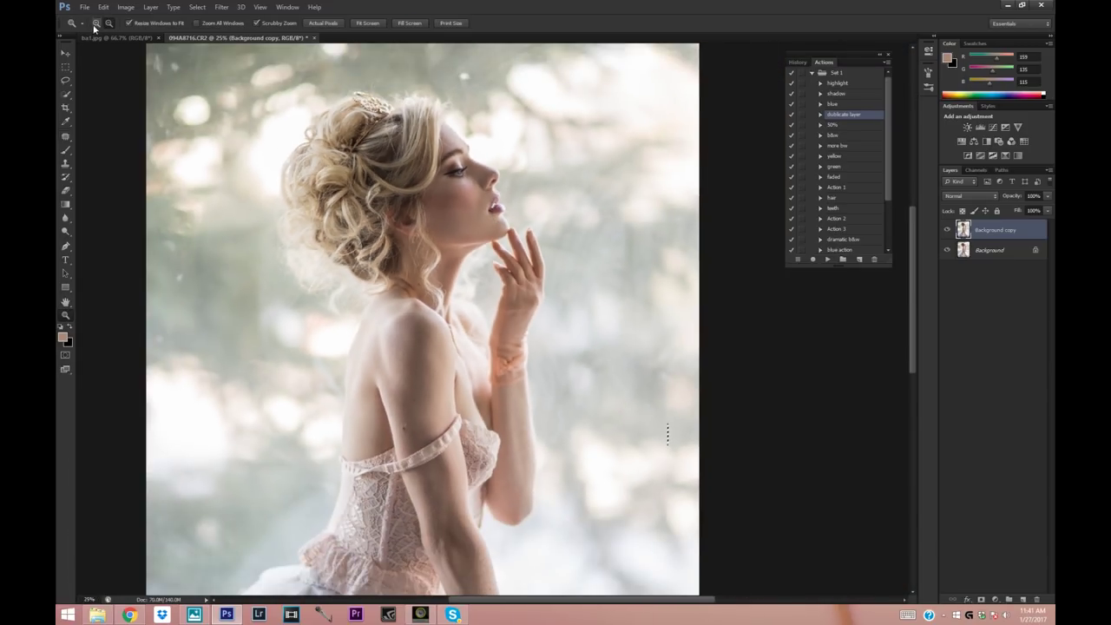
click(561, 221)
drag(606, 244, 664, 197)
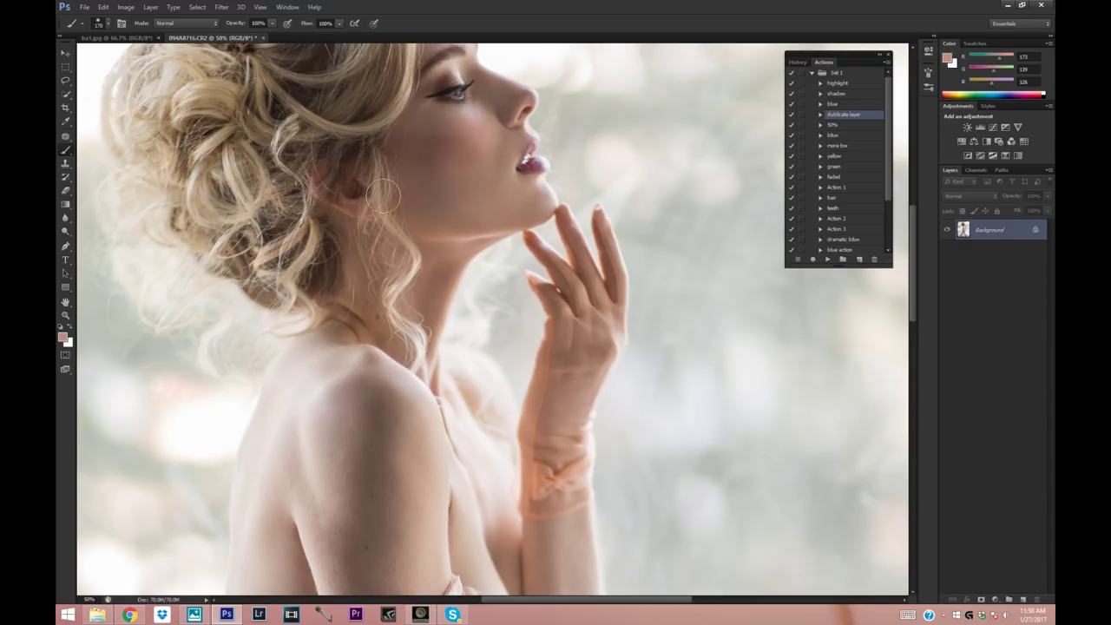
Step: Duplicate the Background layer and lower the copy's opacity to about 39%
click(65, 314)
alt+click(402, 163)
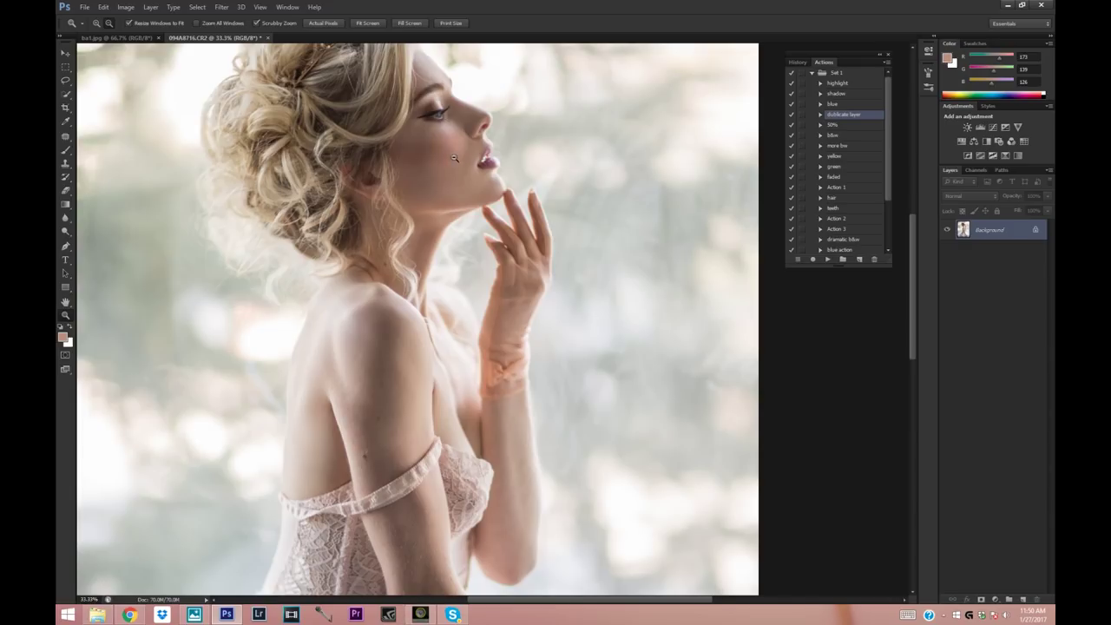
click(97, 23)
click(335, 122)
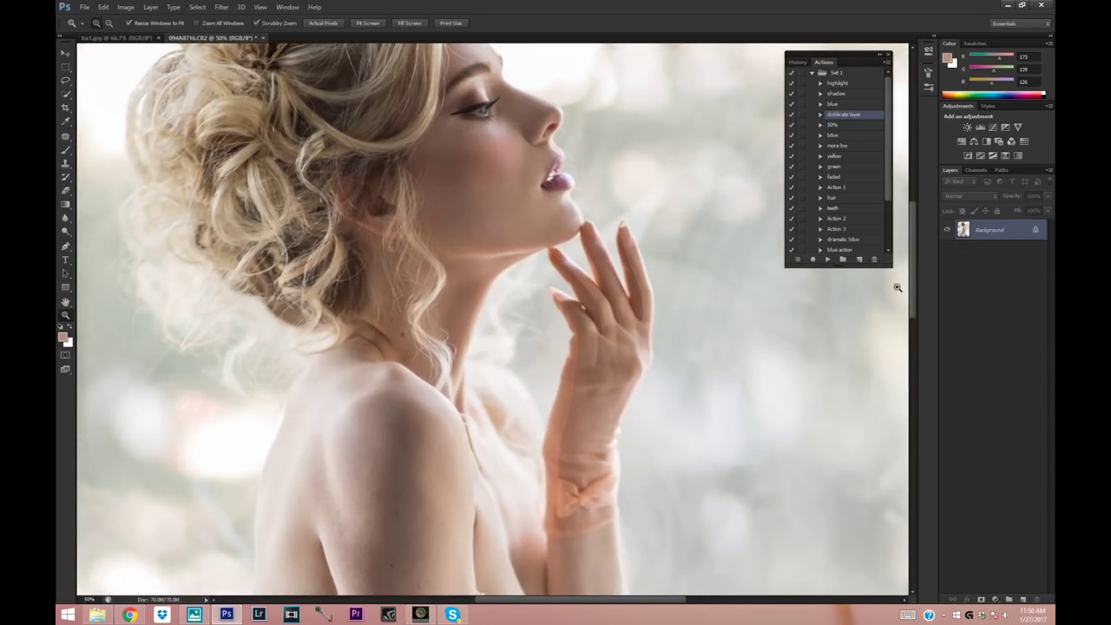
right_click(1011, 239)
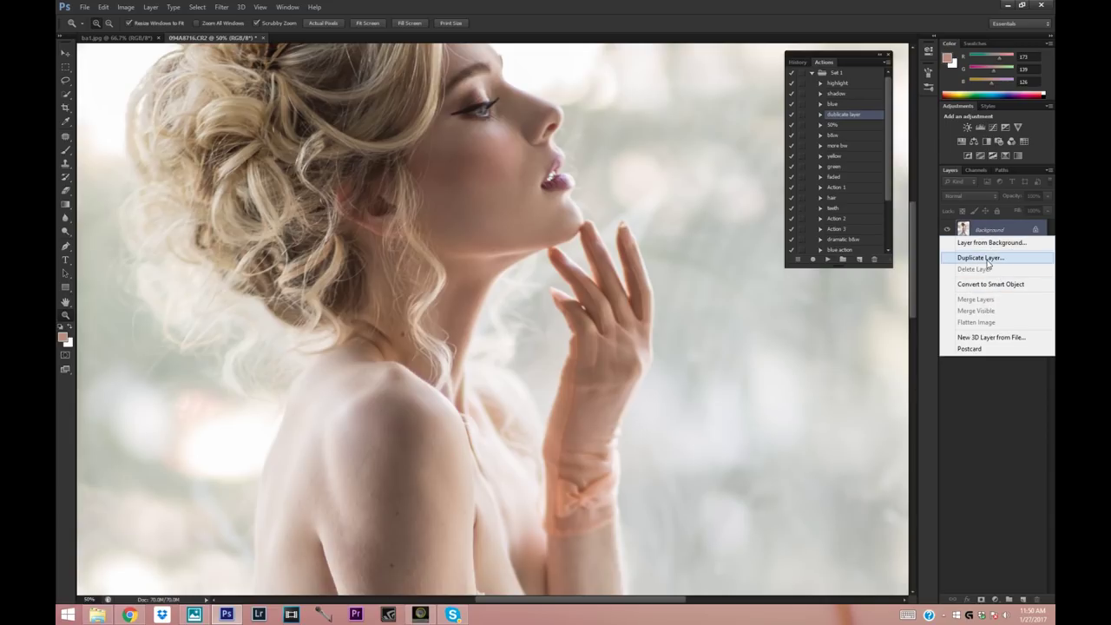
click(994, 260)
click(647, 193)
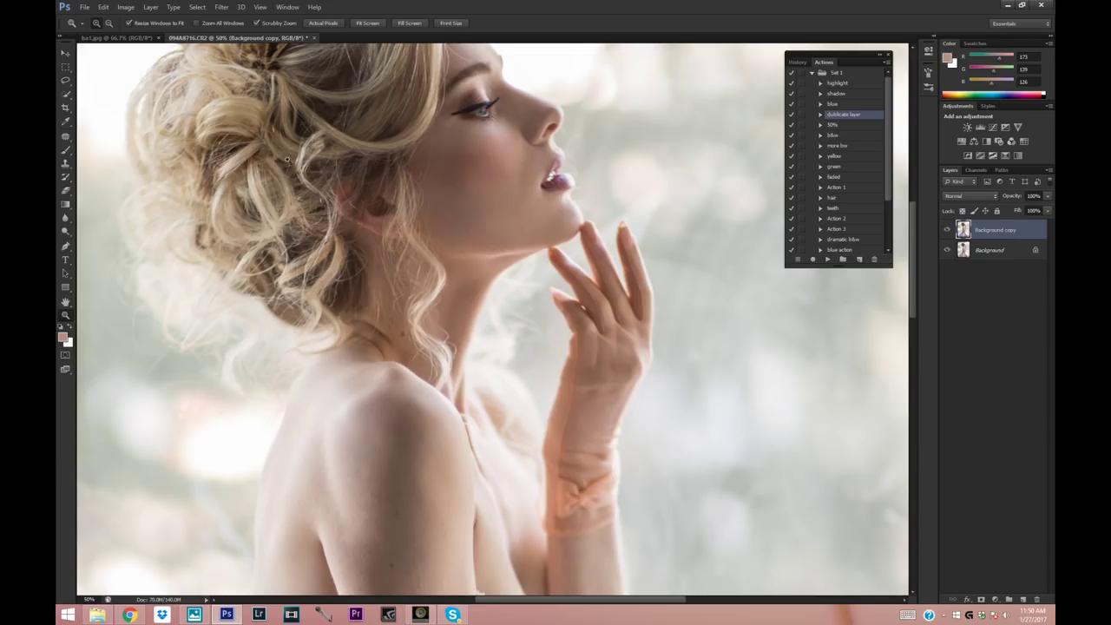
click(66, 140)
click(1047, 196)
Step: Even out the shading on the cheek of the copied layer with several Patch tool selections
click(68, 137)
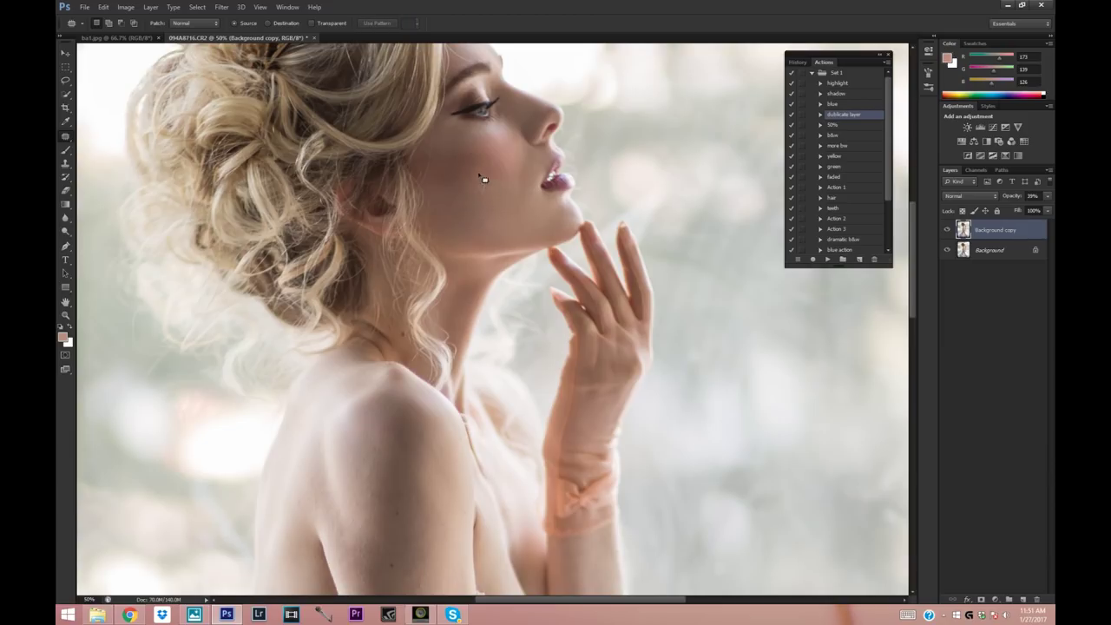
drag(489, 198, 486, 196)
mouse_move(482, 191)
mouse_down()
mouse_move(464, 236)
mouse_move(503, 193)
mouse_move(495, 165)
mouse_move(468, 150)
mouse_move(447, 156)
mouse_move(466, 199)
mouse_move(489, 162)
mouse_move(531, 217)
mouse_move(498, 243)
mouse_move(548, 231)
mouse_move(434, 168)
mouse_move(491, 158)
mouse_up()
mouse_move(473, 204)
mouse_down()
mouse_move(457, 183)
mouse_move(463, 209)
mouse_up()
mouse_move(502, 161)
mouse_down()
mouse_move(465, 148)
mouse_move(479, 149)
mouse_move(442, 149)
mouse_move(459, 146)
mouse_move(466, 186)
mouse_up()
Step: Compare the cheek retouch by toggling the copied layer, merge it into the Background layer and duplicate the result at full opacity
click(946, 232)
click(946, 234)
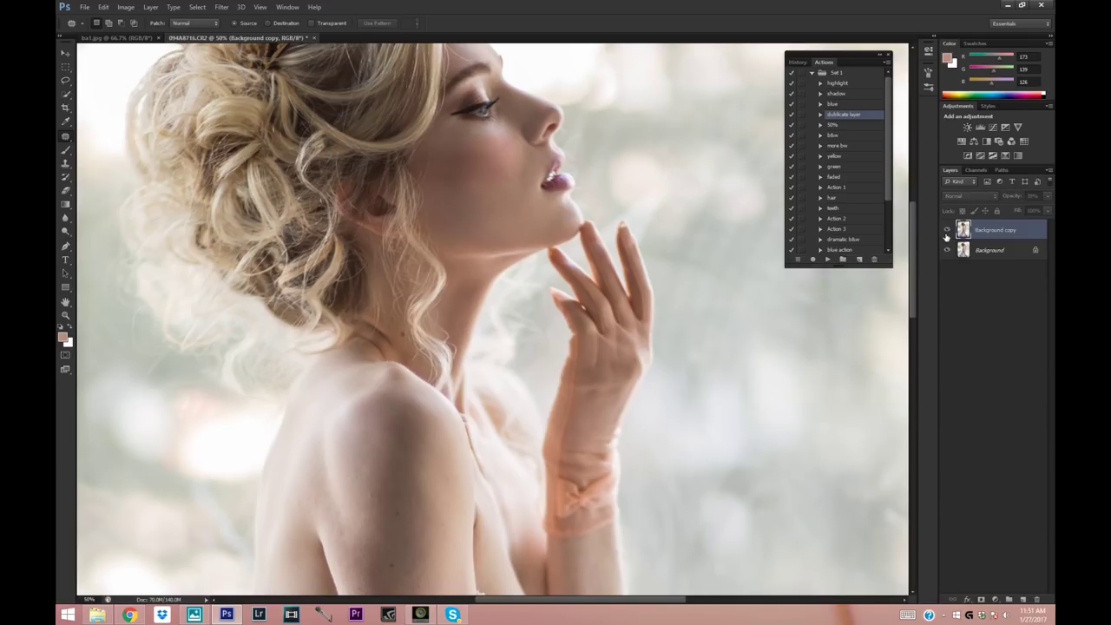
click(945, 236)
click(946, 233)
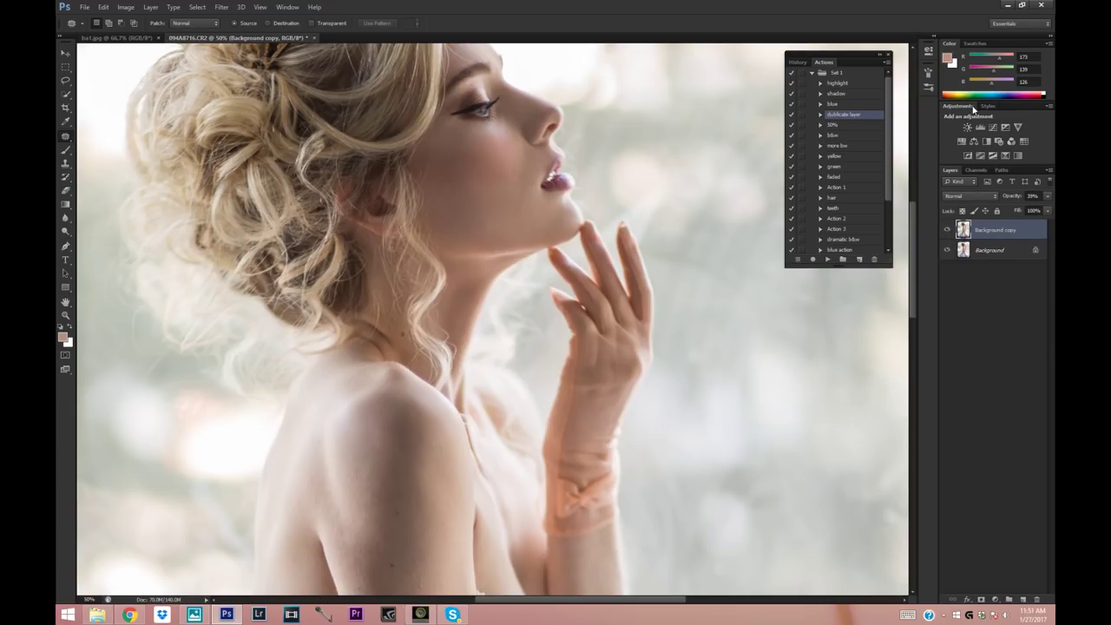
right_click(992, 262)
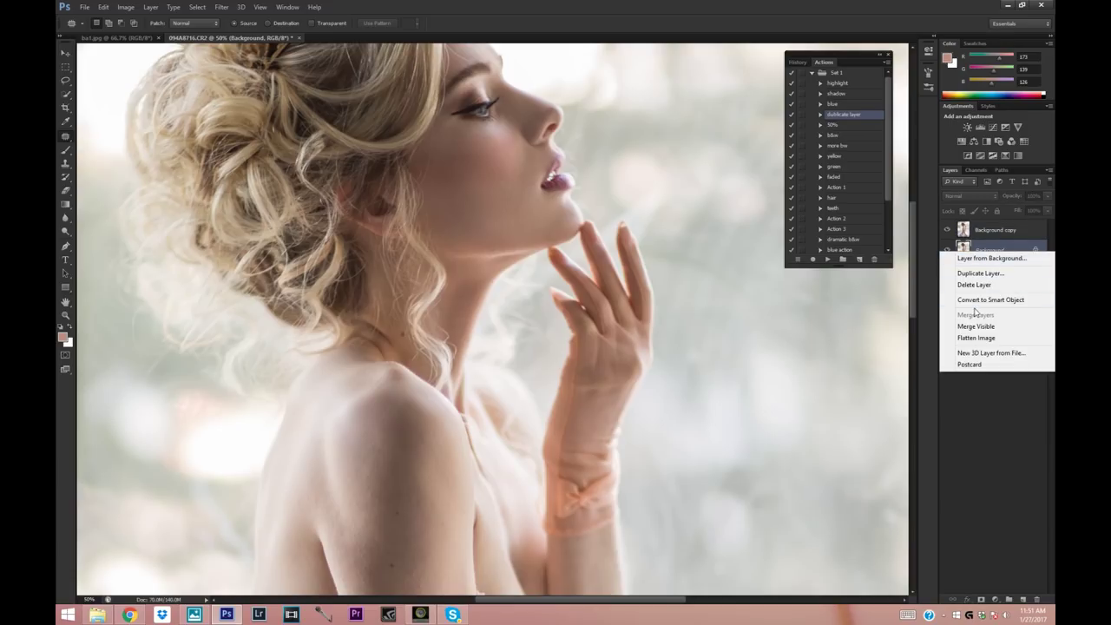
click(976, 225)
click(983, 233)
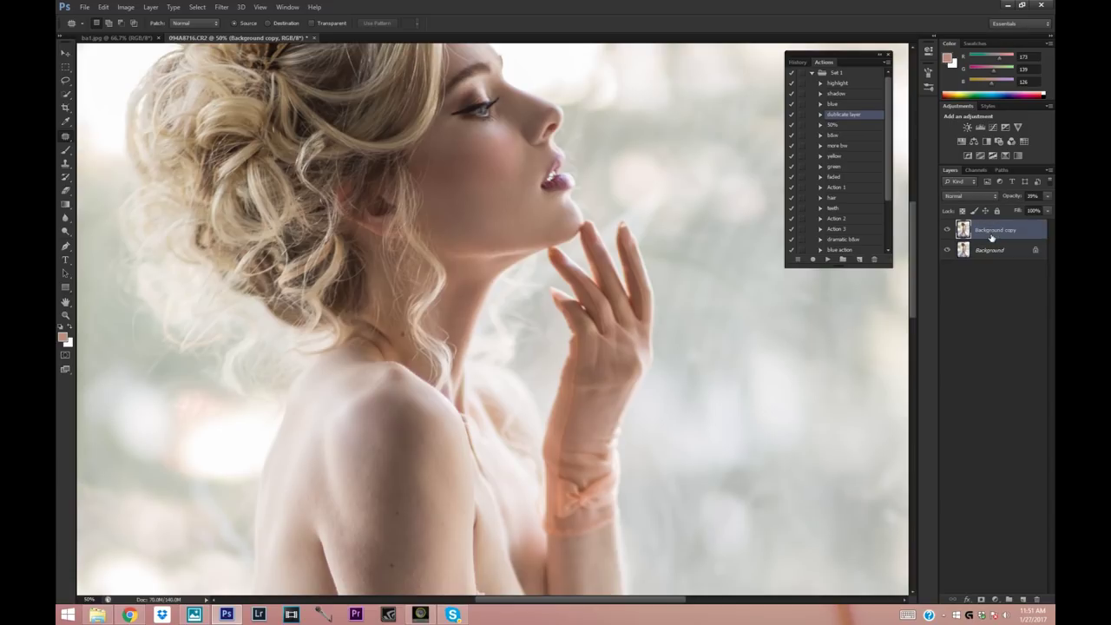
right_click(963, 245)
click(966, 314)
right_click(983, 232)
click(983, 255)
click(662, 191)
Step: Sample the dark skin tone on the cheek near the hair and brush over the cheek shading with a soft 170 px brush
click(65, 123)
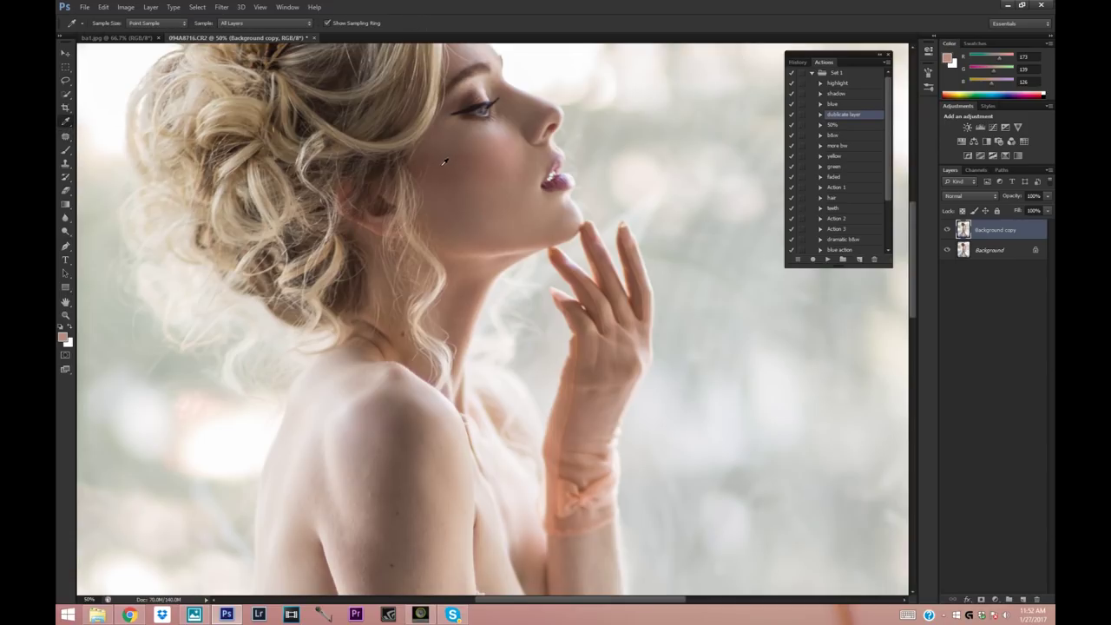
click(450, 162)
click(65, 149)
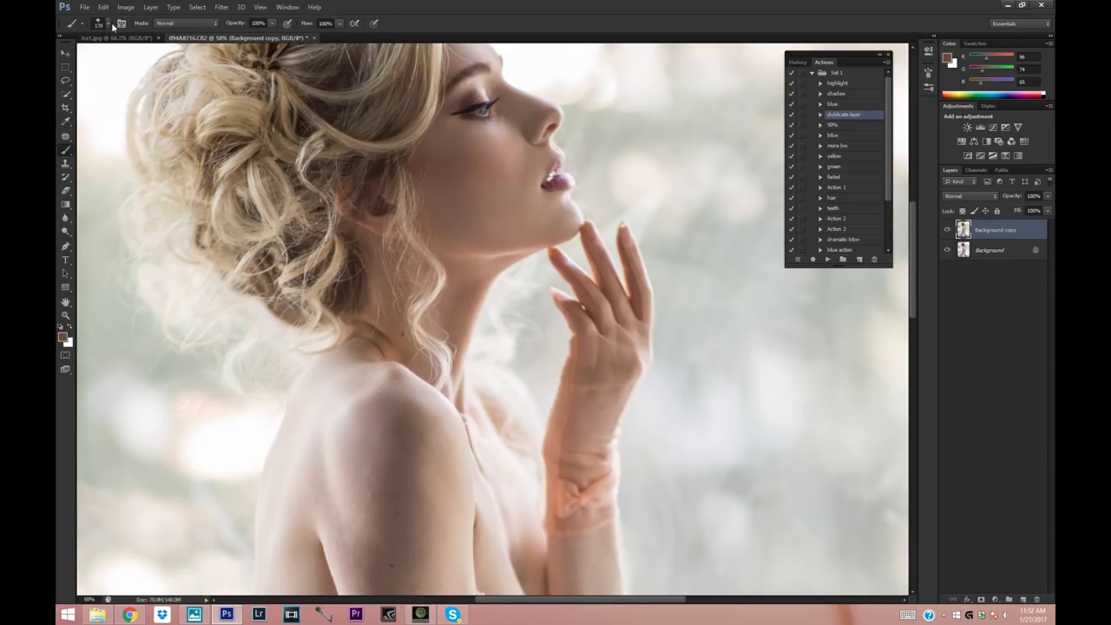
click(108, 24)
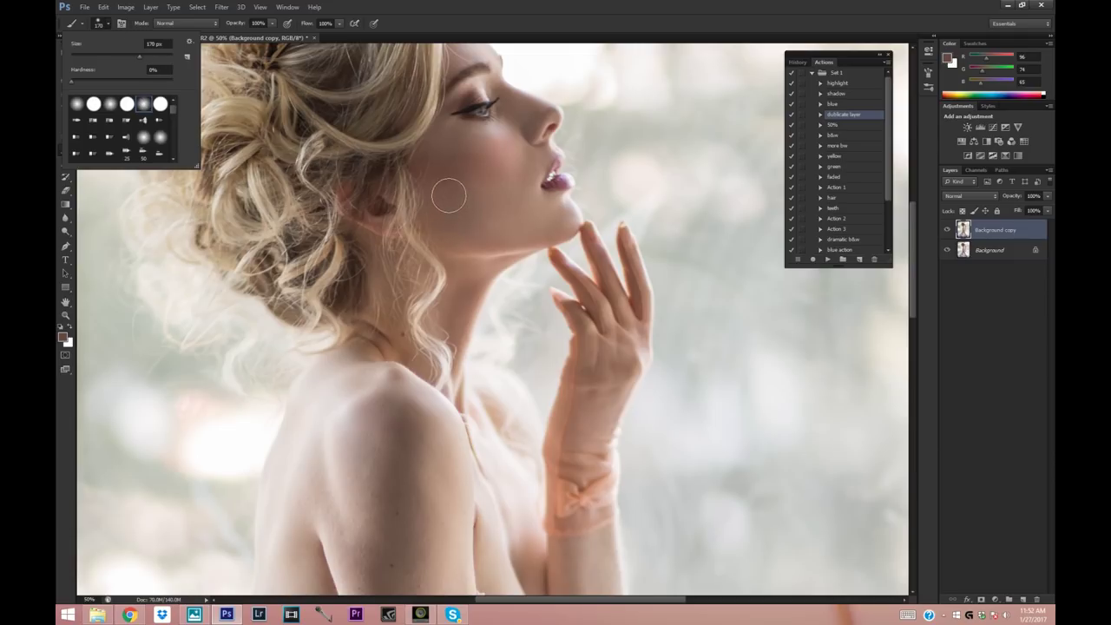
click(213, 236)
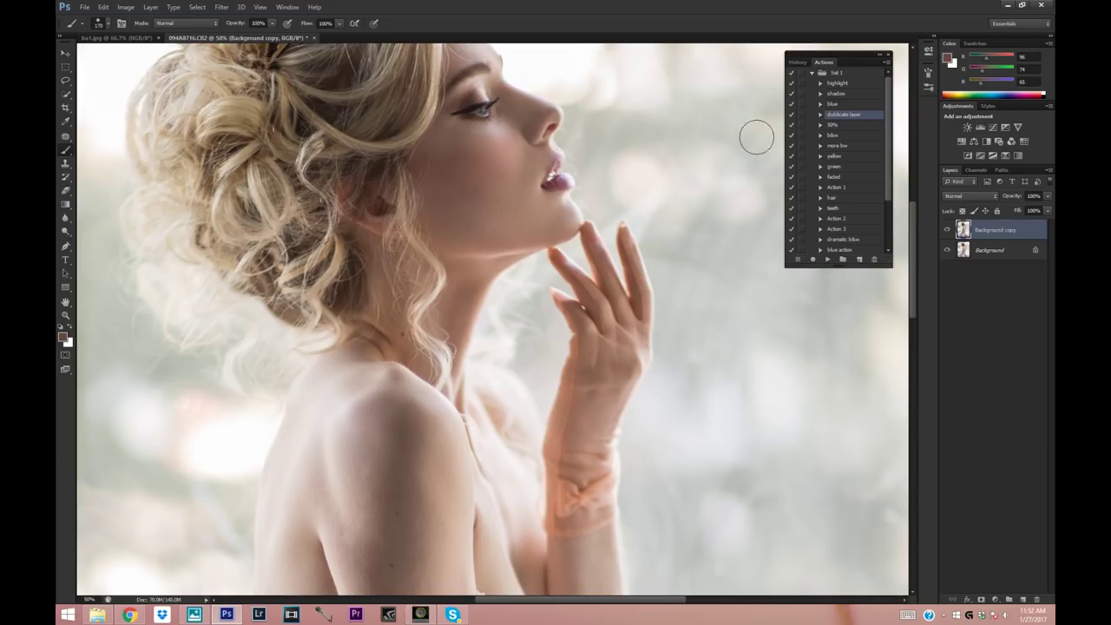
drag(1046, 202, 1004, 208)
key(Escape)
Step: Sample lighter skin tones from the jaw and upper cheek, and blend each over the face with the Brush tool
key(i)
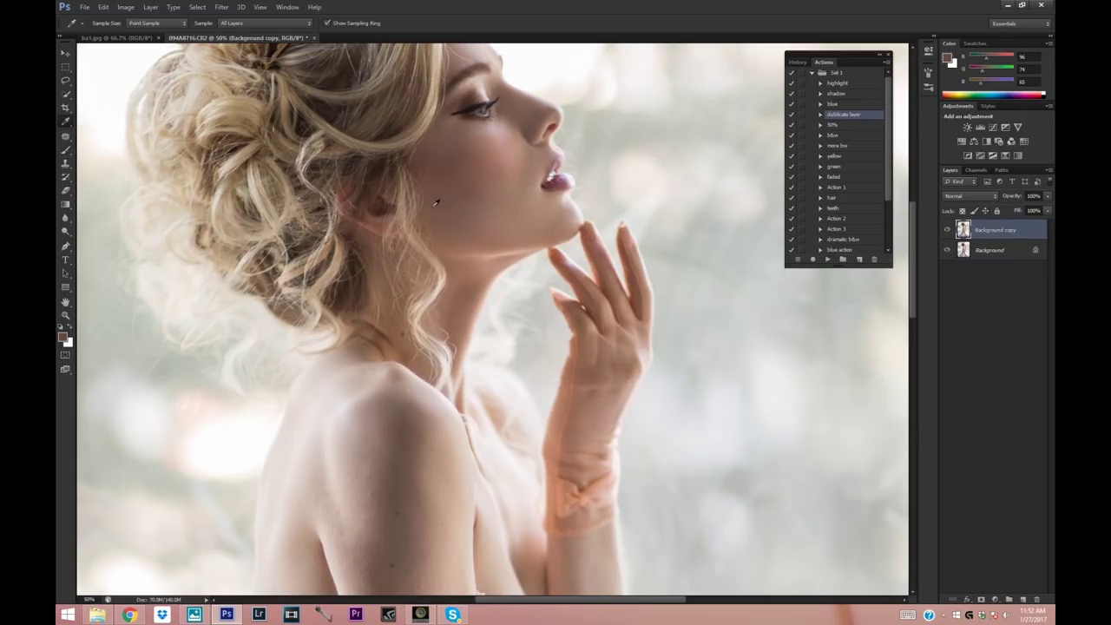
click(496, 223)
key(b)
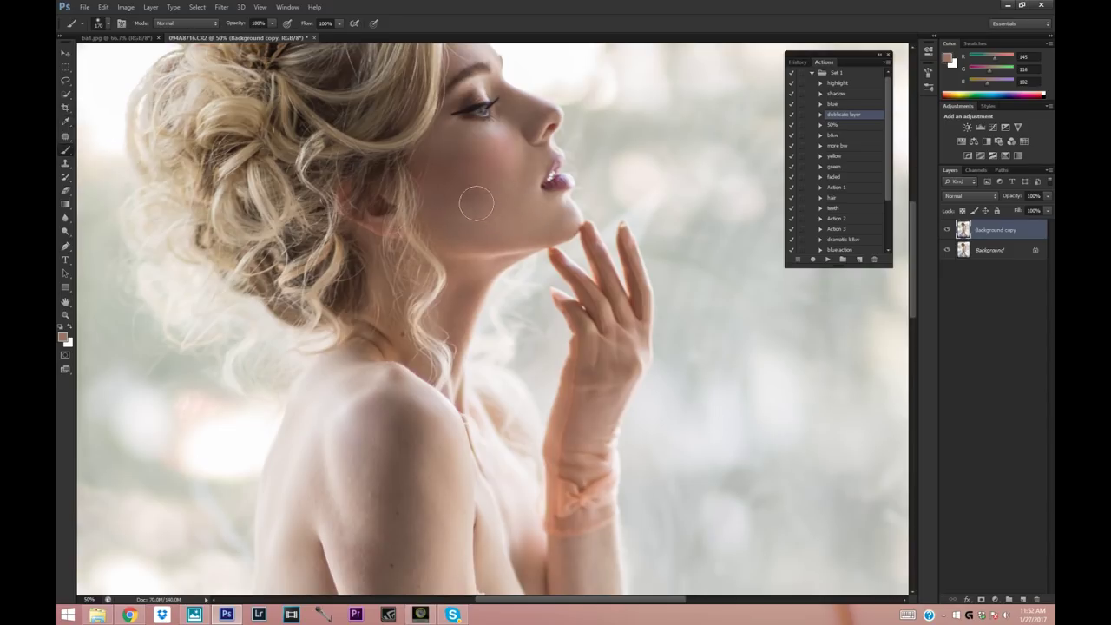
click(64, 121)
click(484, 154)
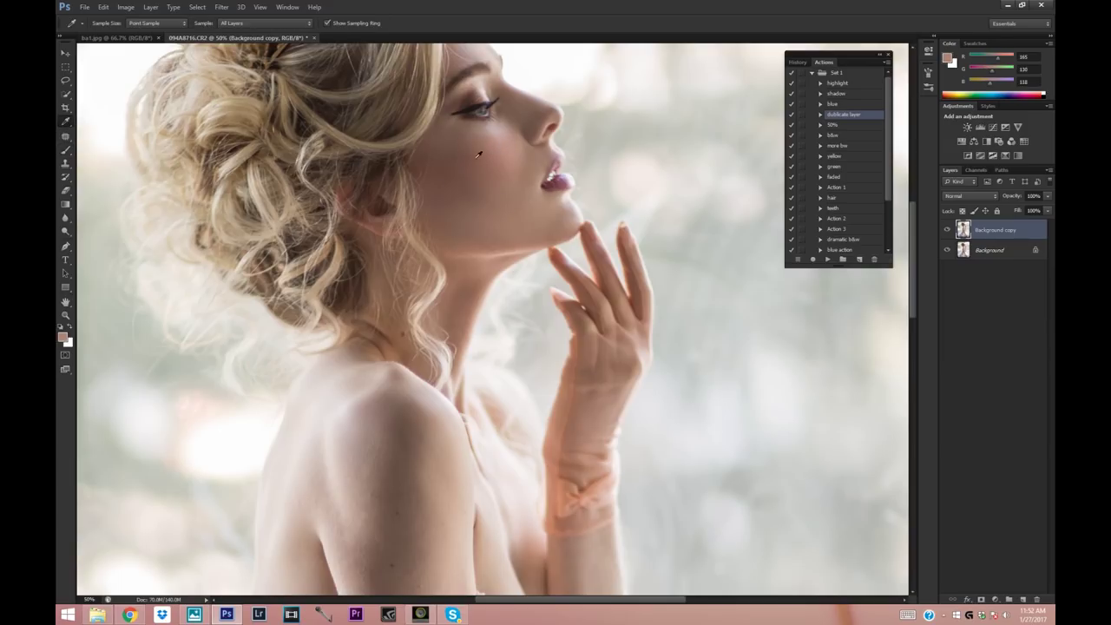
click(66, 149)
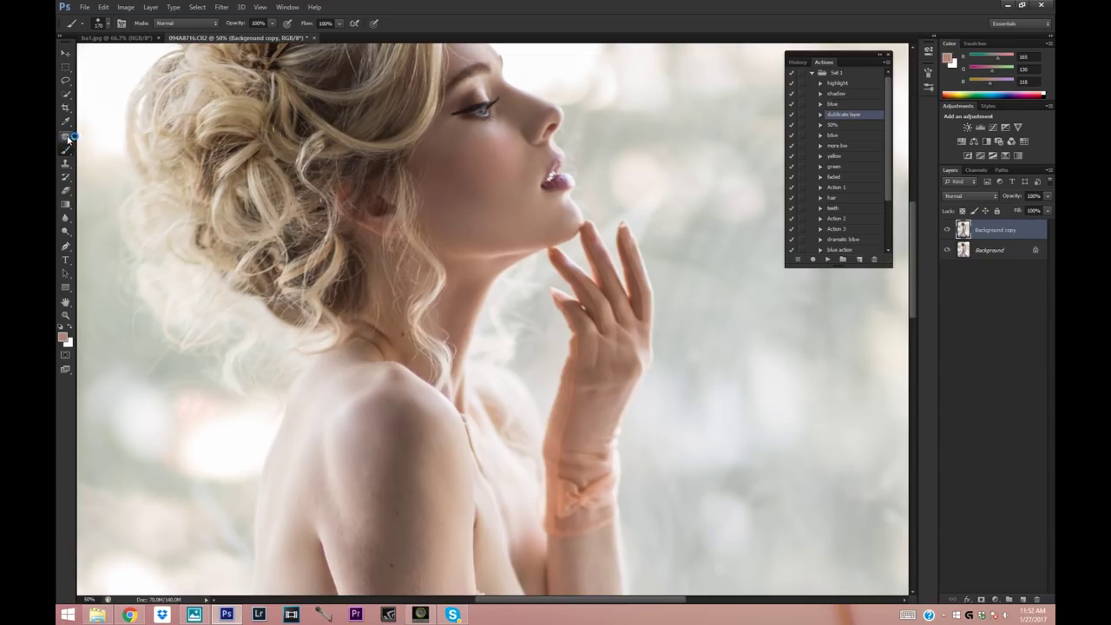
Step: Lower the painted copy's opacity to about 47% and toggle its visibility to compare the face
click(948, 228)
click(948, 228)
click(947, 229)
click(1048, 211)
click(947, 228)
Step: Merge the painted copy with the Background layer and duplicate the merged layer using the recorded duplicate action
shift+click(989, 250)
right_click(990, 250)
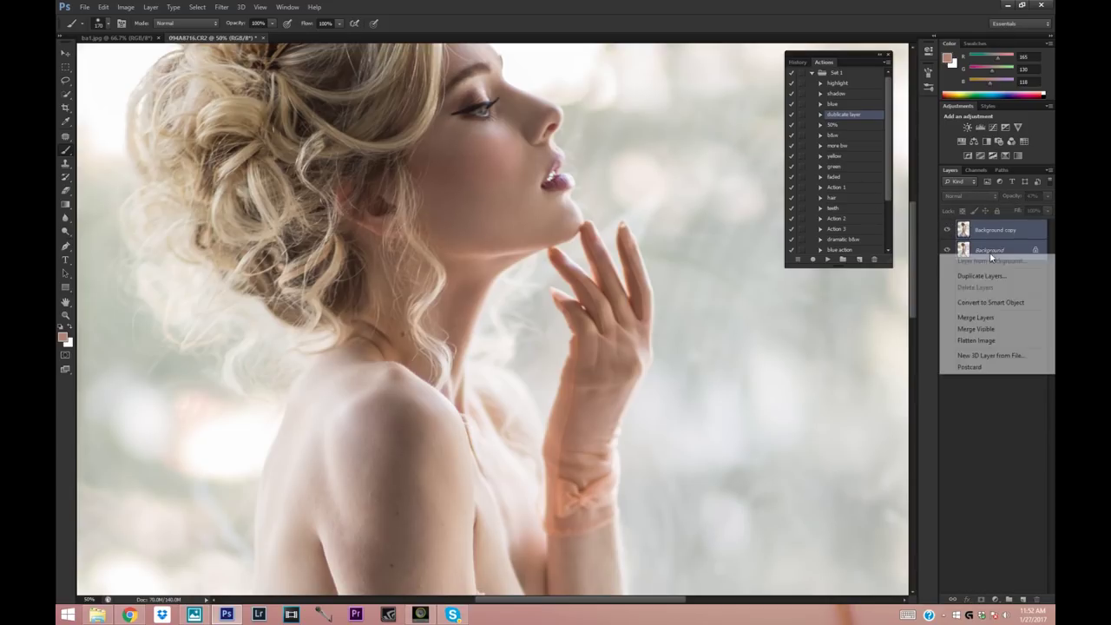
click(975, 317)
click(827, 260)
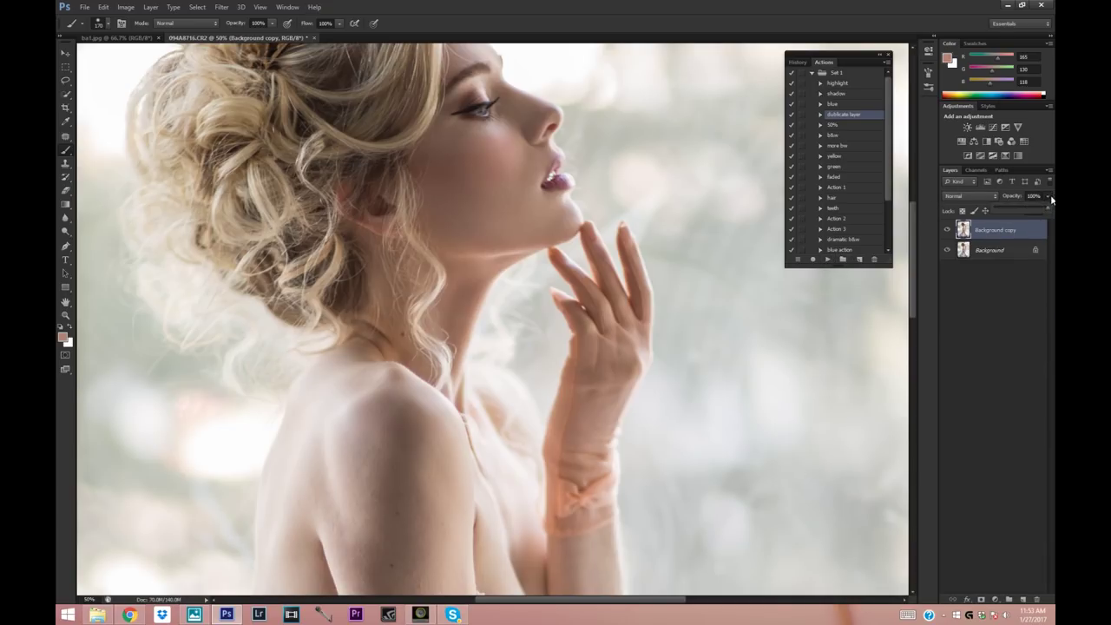
Step: Lower the new copy's opacity to 46%, patch the uneven cheek and jaw areas, and compare by toggling the layer
click(66, 136)
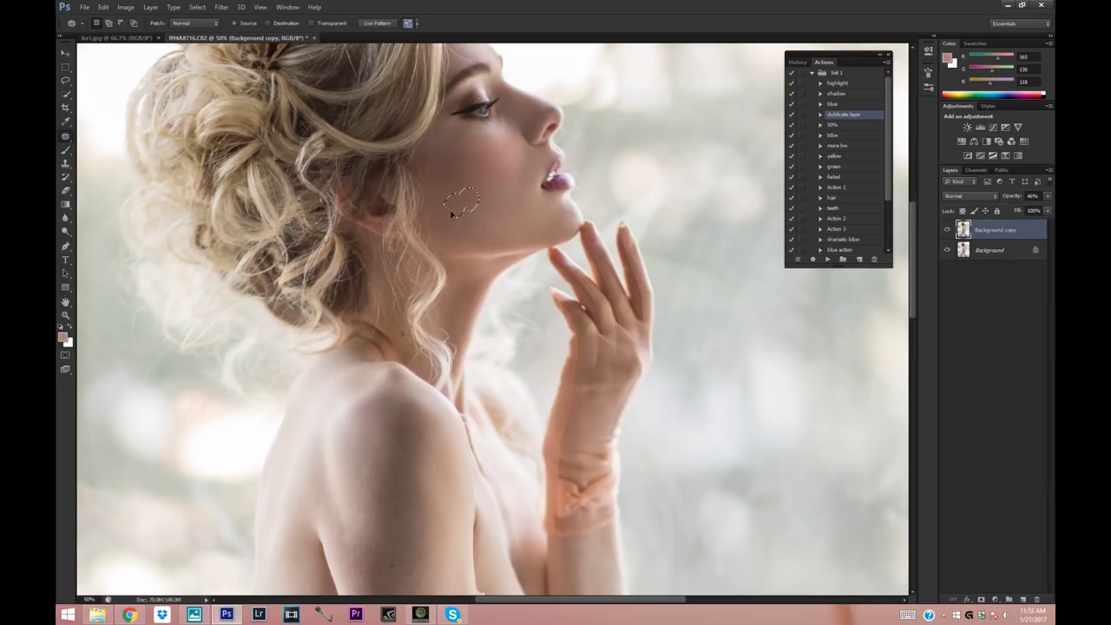
click(65, 315)
click(108, 22)
click(416, 154)
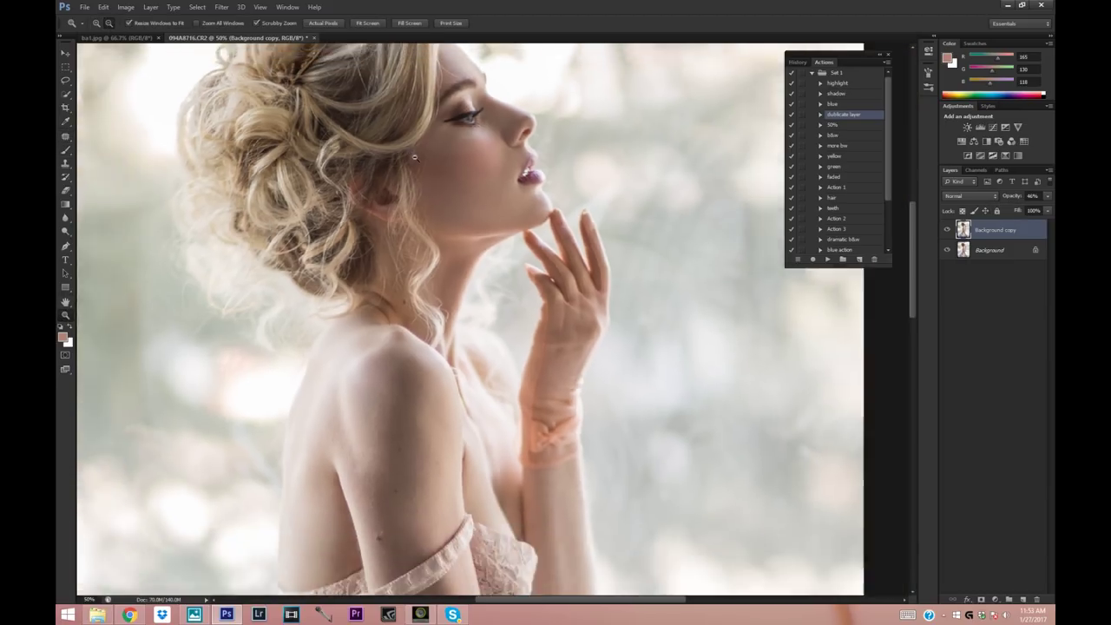
click(65, 136)
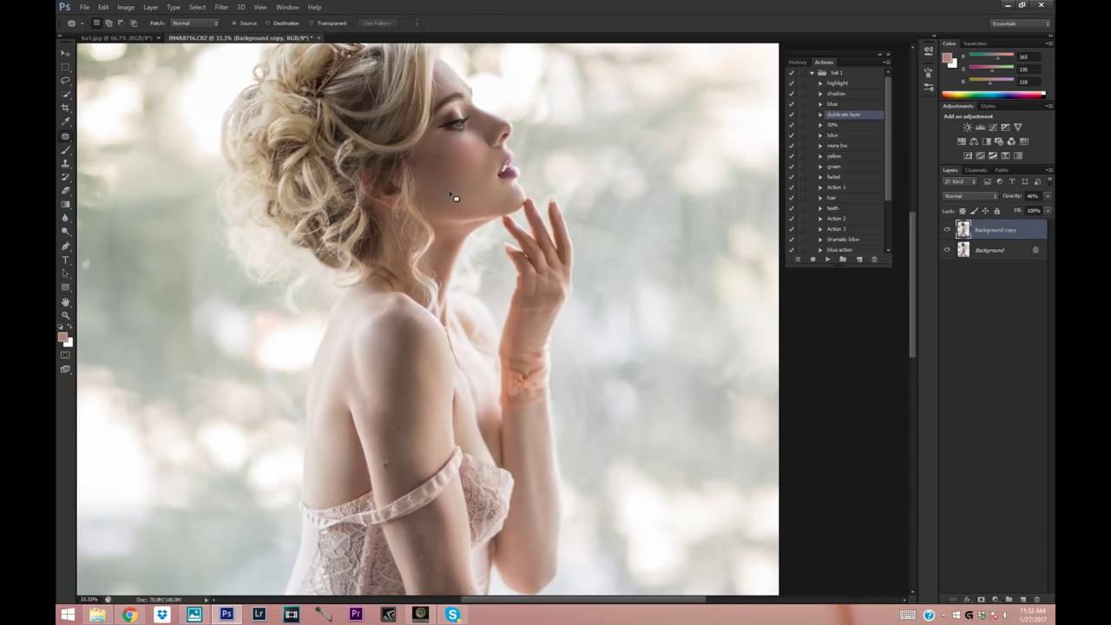
drag(443, 159, 479, 147)
drag(496, 179, 466, 210)
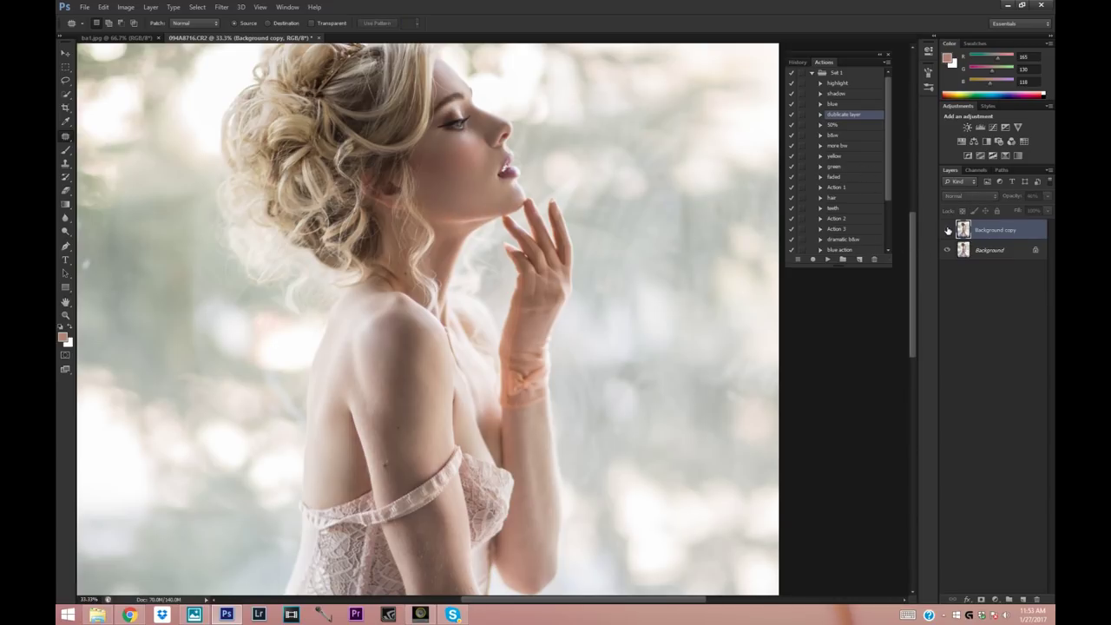
click(66, 312)
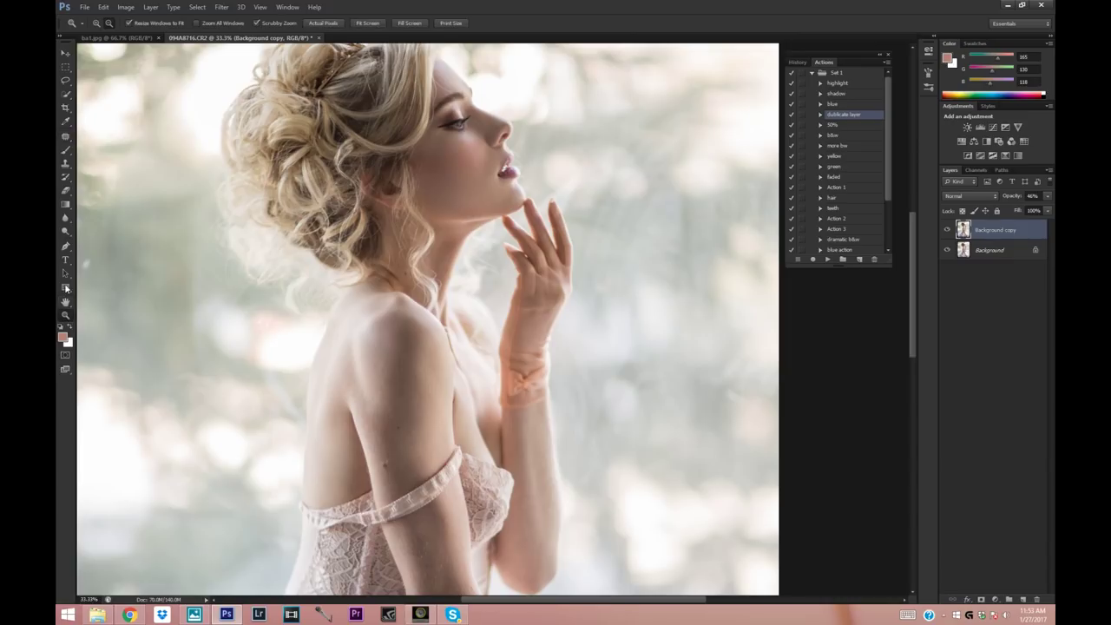
alt+click(185, 106)
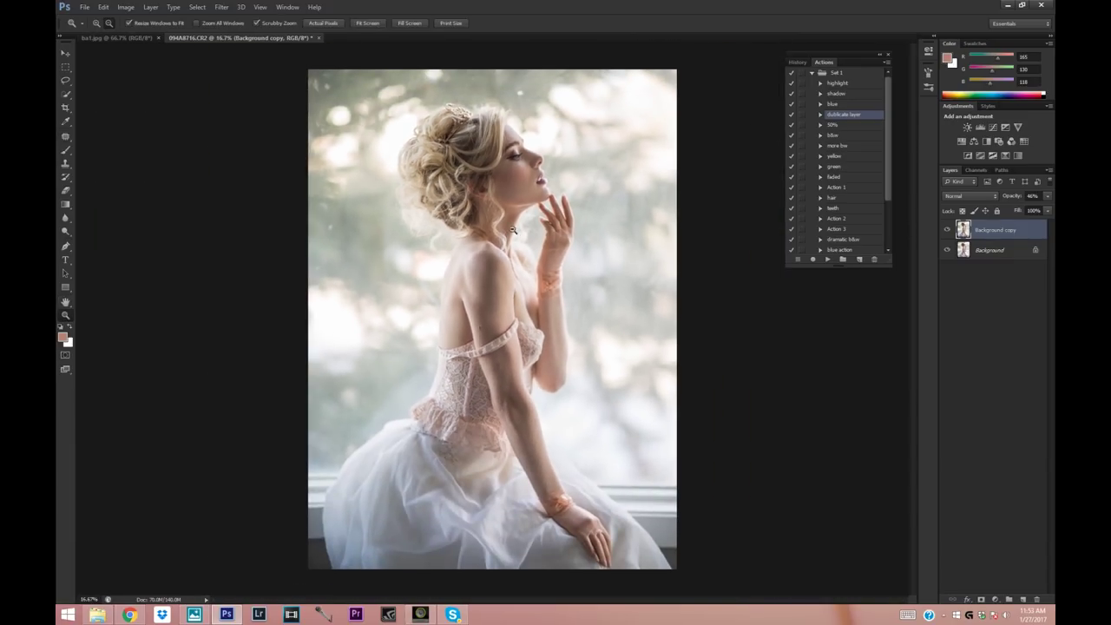
click(946, 230)
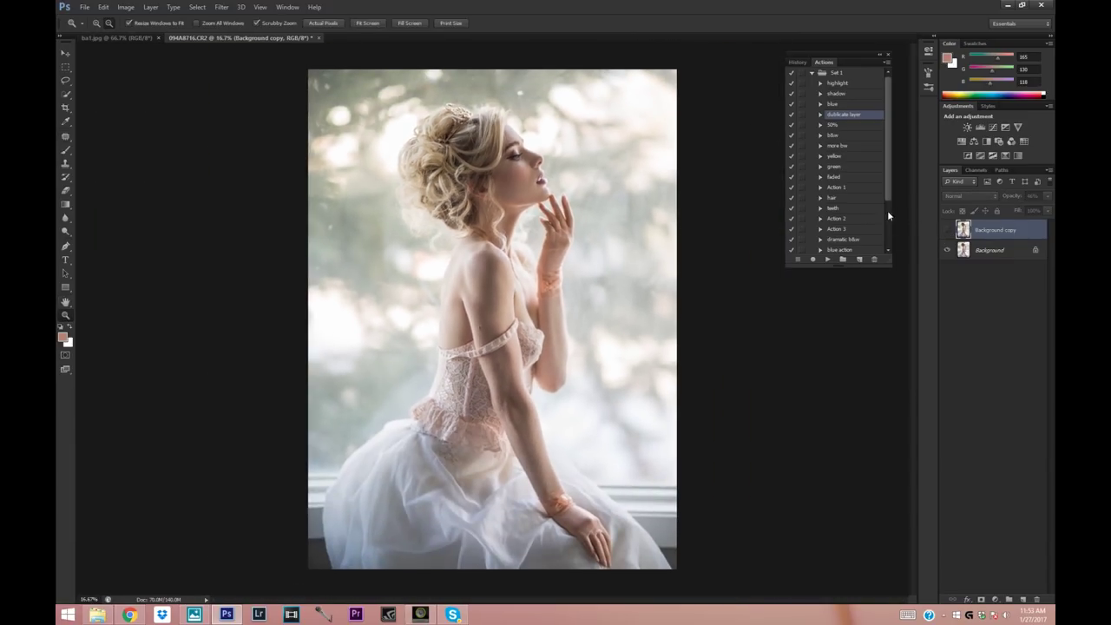
click(946, 230)
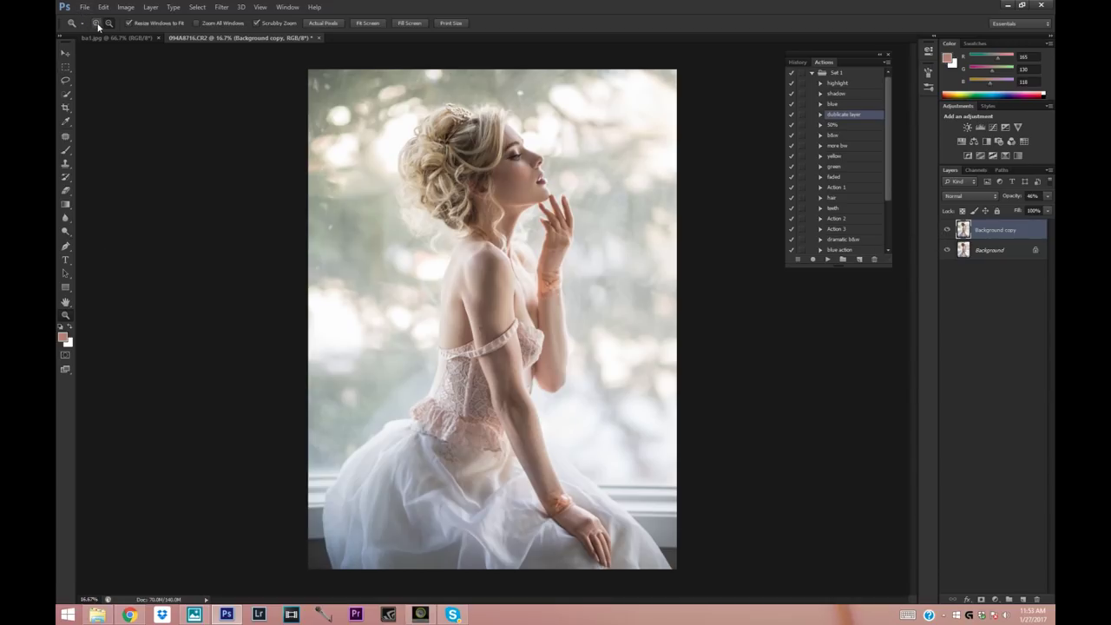
Step: Sample the light skin tone at the back of the shoulder and brush over the upper arm with a 267 px brush
click(550, 470)
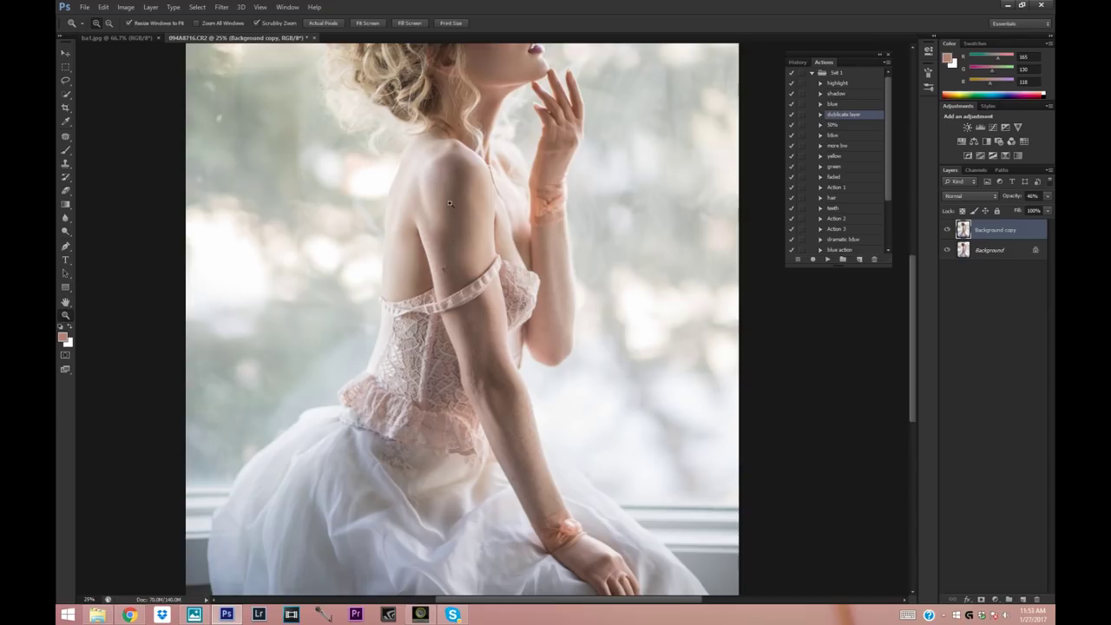
click(65, 122)
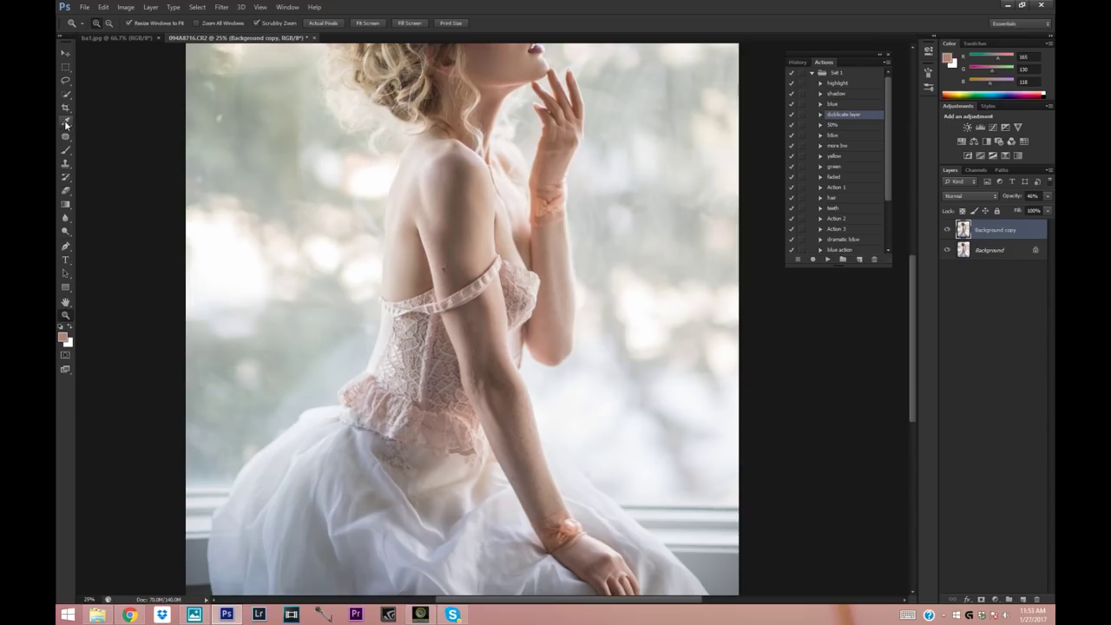
click(438, 188)
key(b)
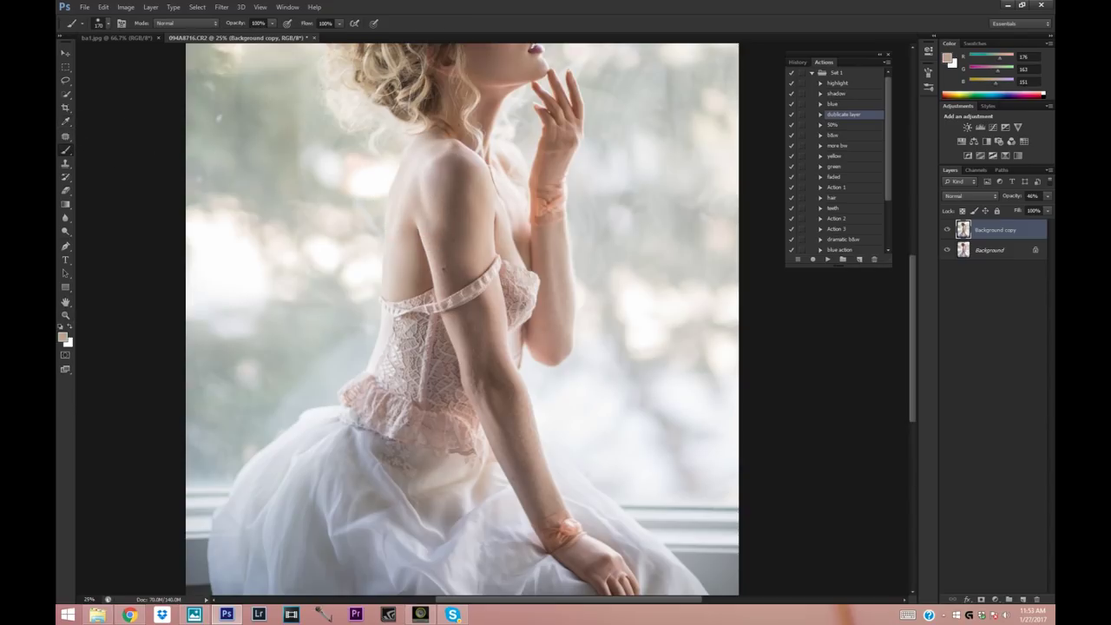
click(104, 23)
click(436, 173)
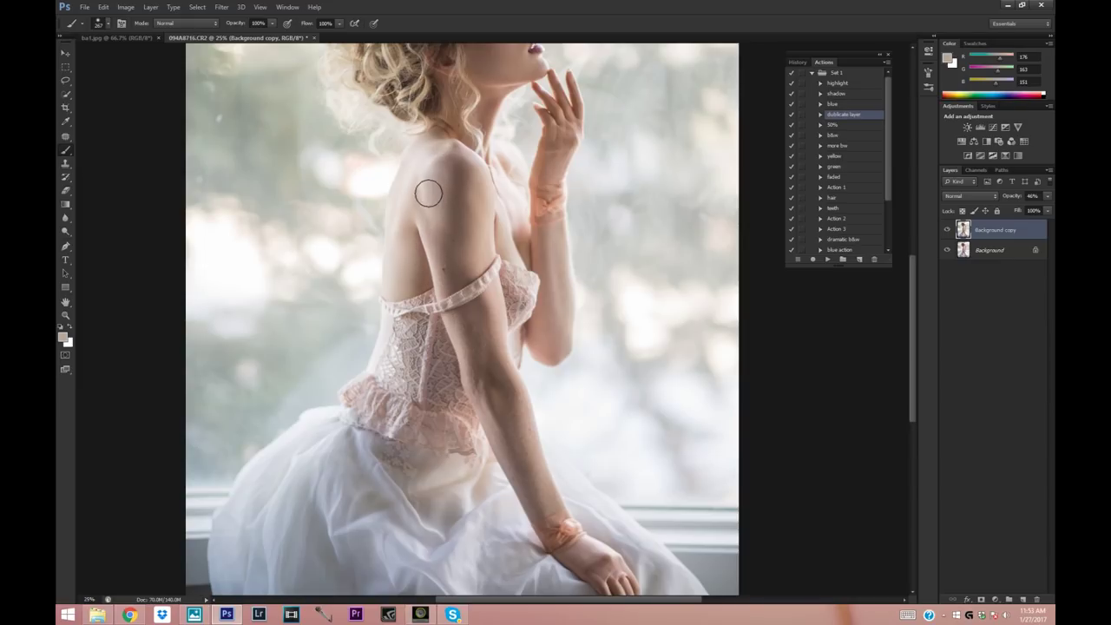
Step: Sample the darker upper-arm tone and a lighter forearm tone, and smooth the arm's shading with the brush in each
click(65, 123)
click(454, 204)
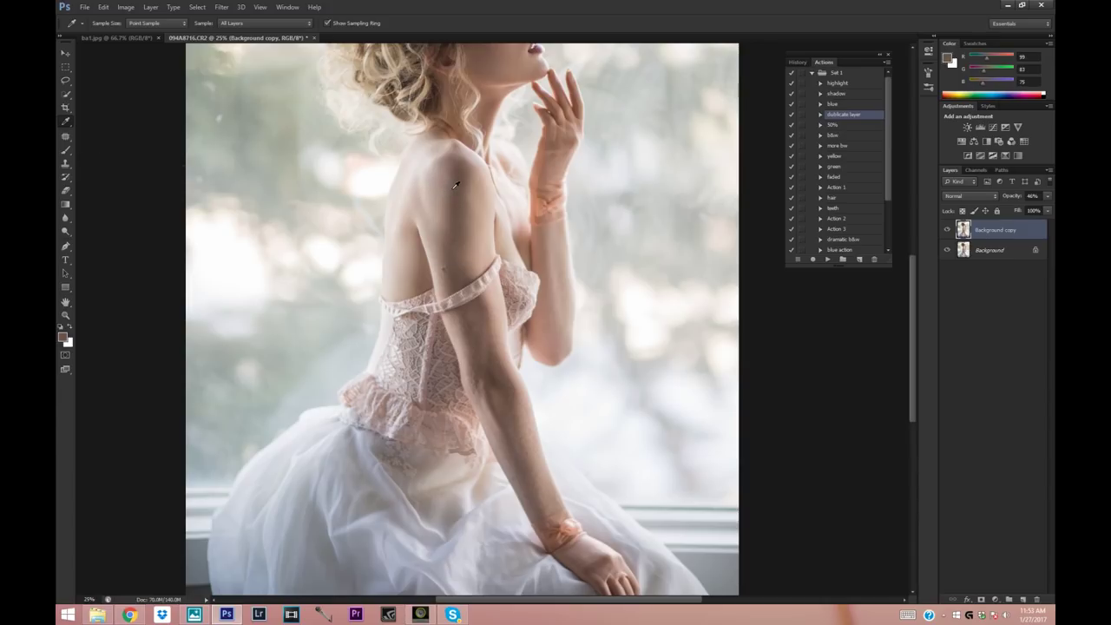
key(b)
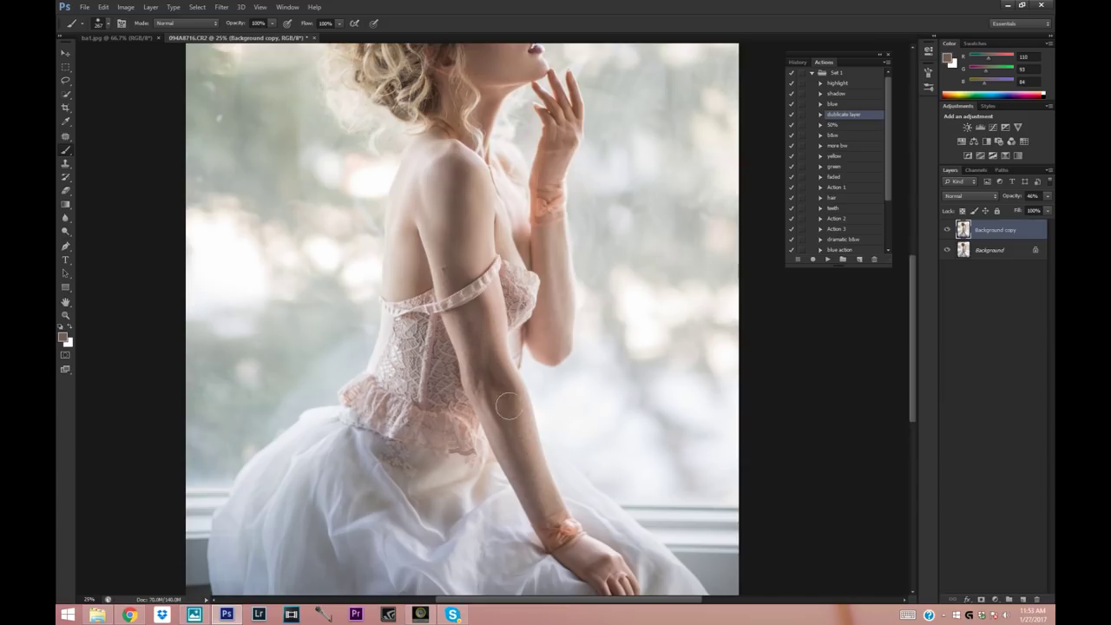
click(65, 122)
click(521, 418)
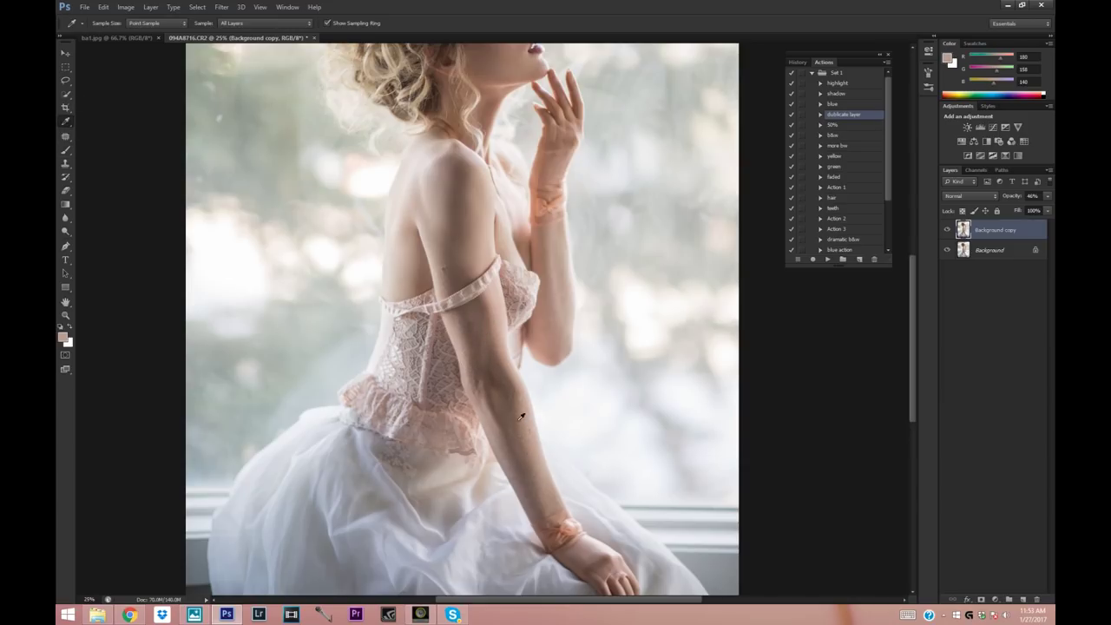
click(65, 149)
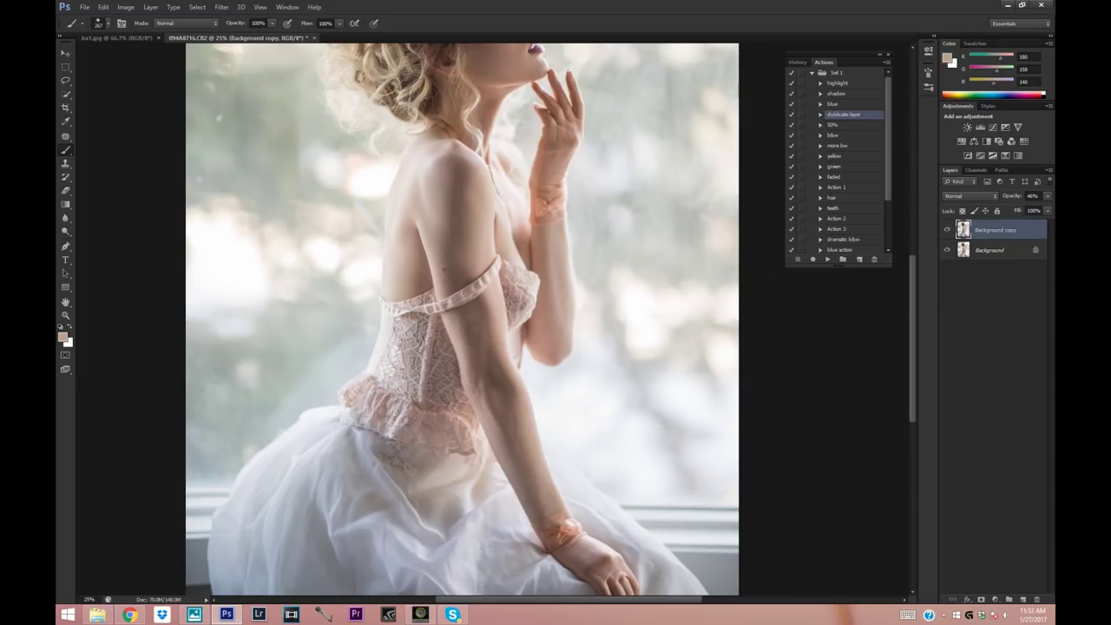
Step: Review the whole portrait and merge the painted copy into the Background layer
drag(912, 283, 912, 246)
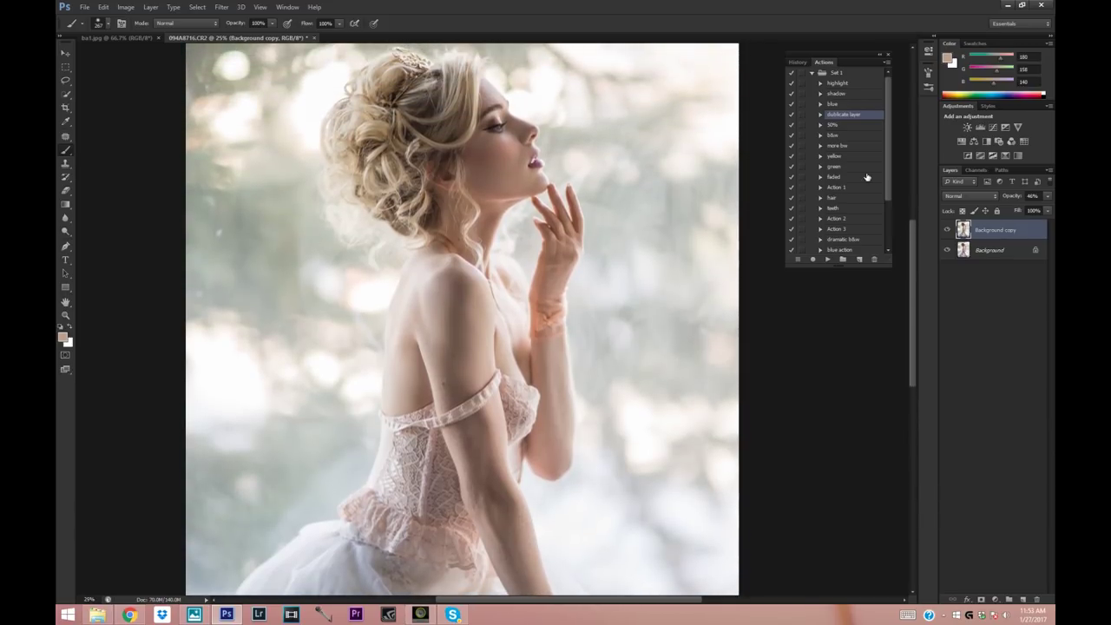
click(64, 316)
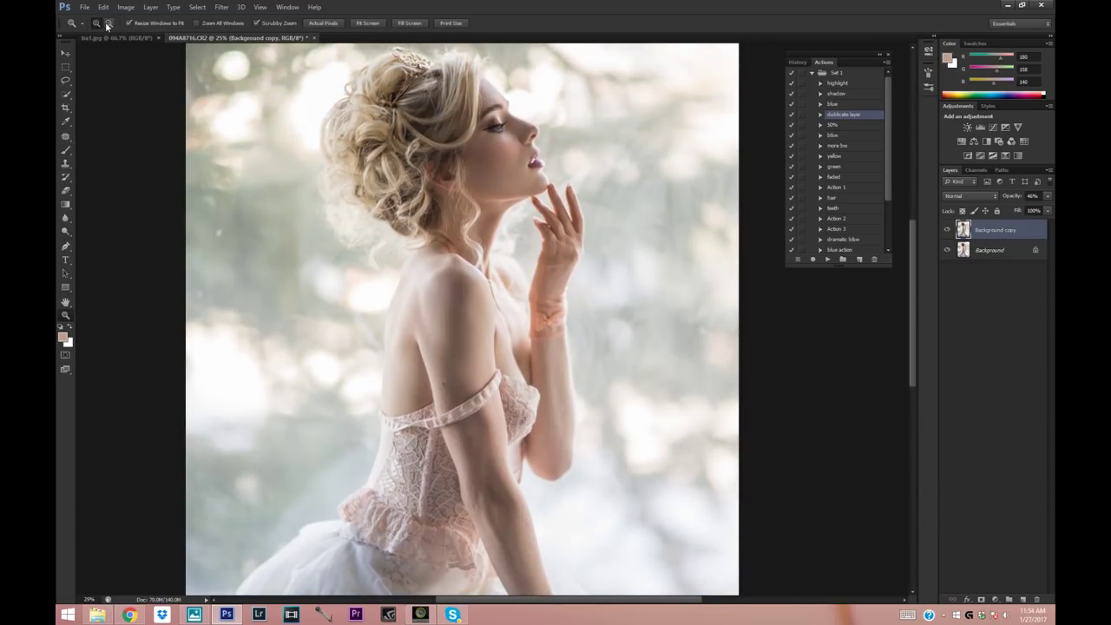
alt+click(495, 205)
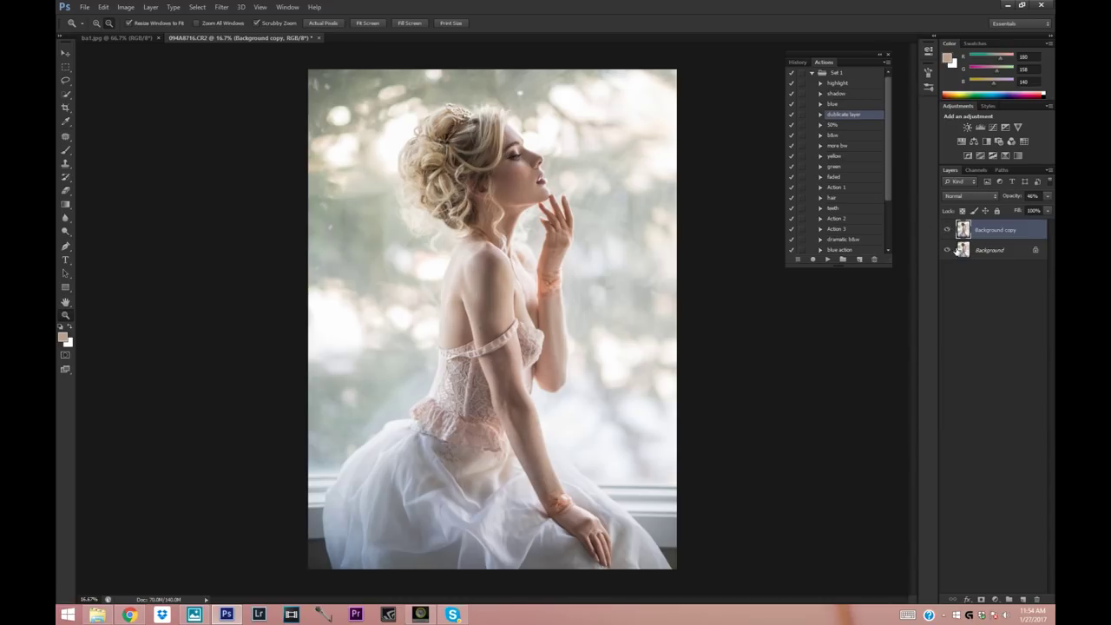
right_click(989, 231)
click(944, 281)
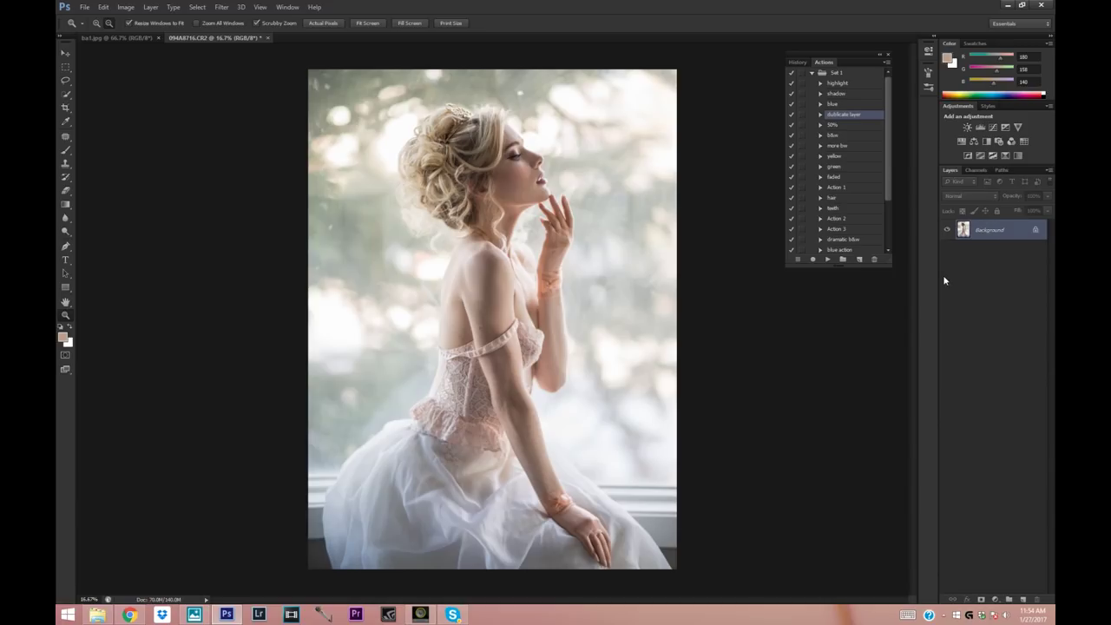
Step: Add a Curves adjustment layer with a shadow point and a midtone point, raising the midtones slightly
click(996, 599)
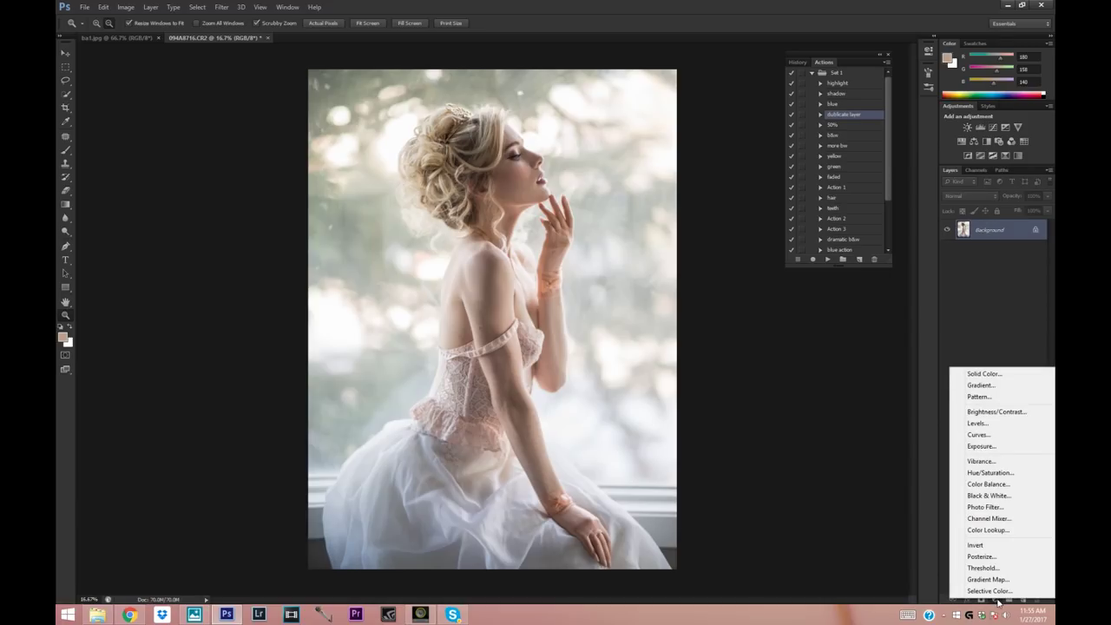
click(977, 434)
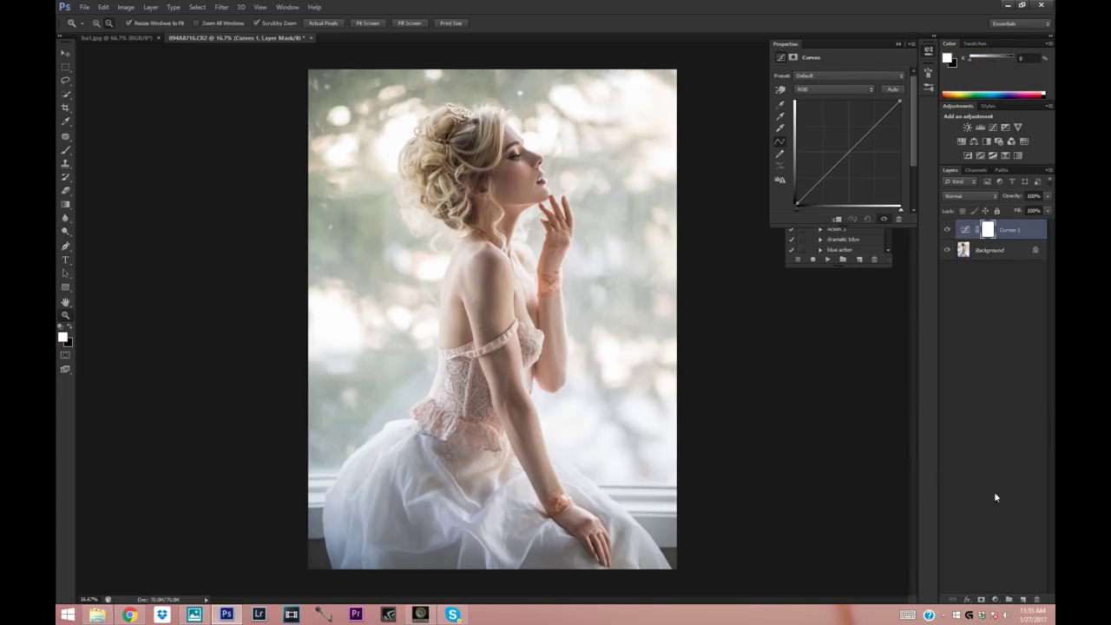
click(821, 178)
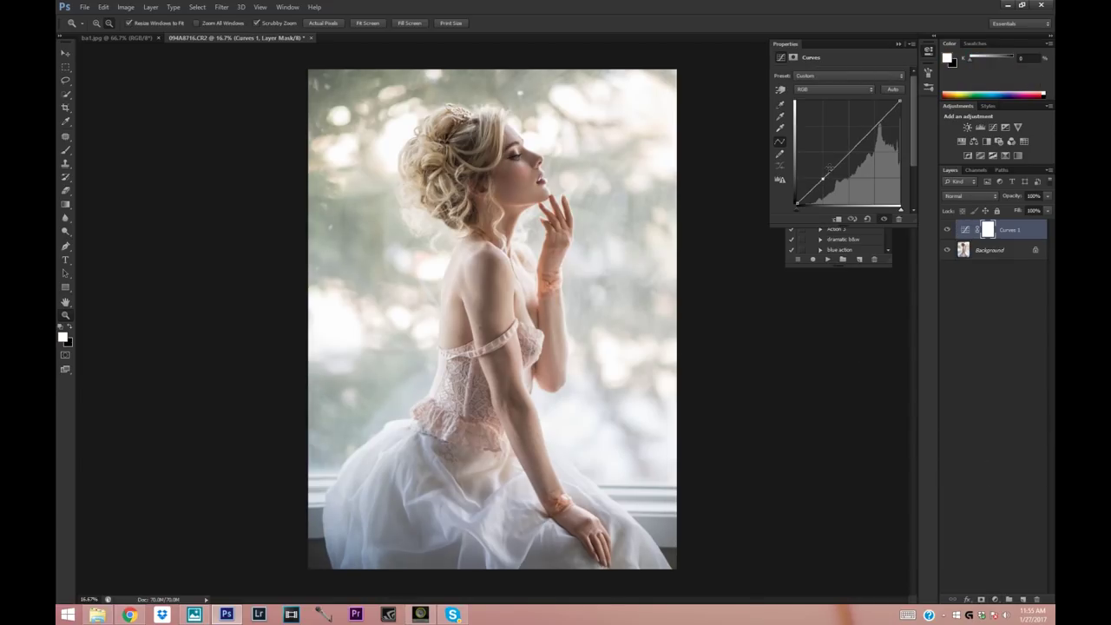
drag(848, 152, 848, 149)
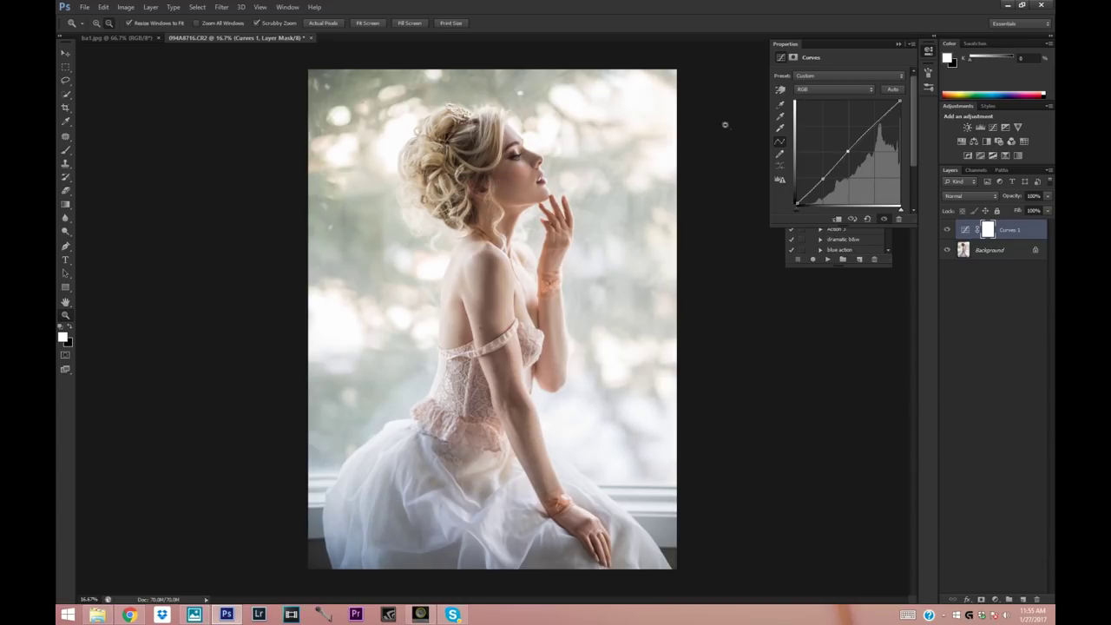
click(898, 43)
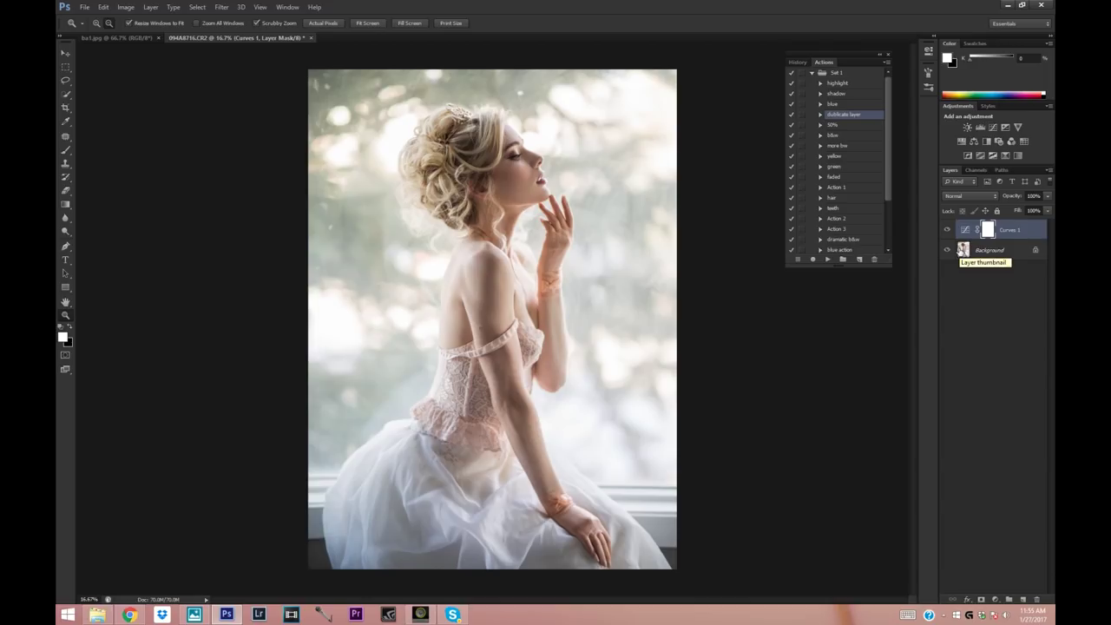
Step: Invert the Curves mask to black and paint the woman back in with white using a soft 432 px brush
key(ctrl+i)
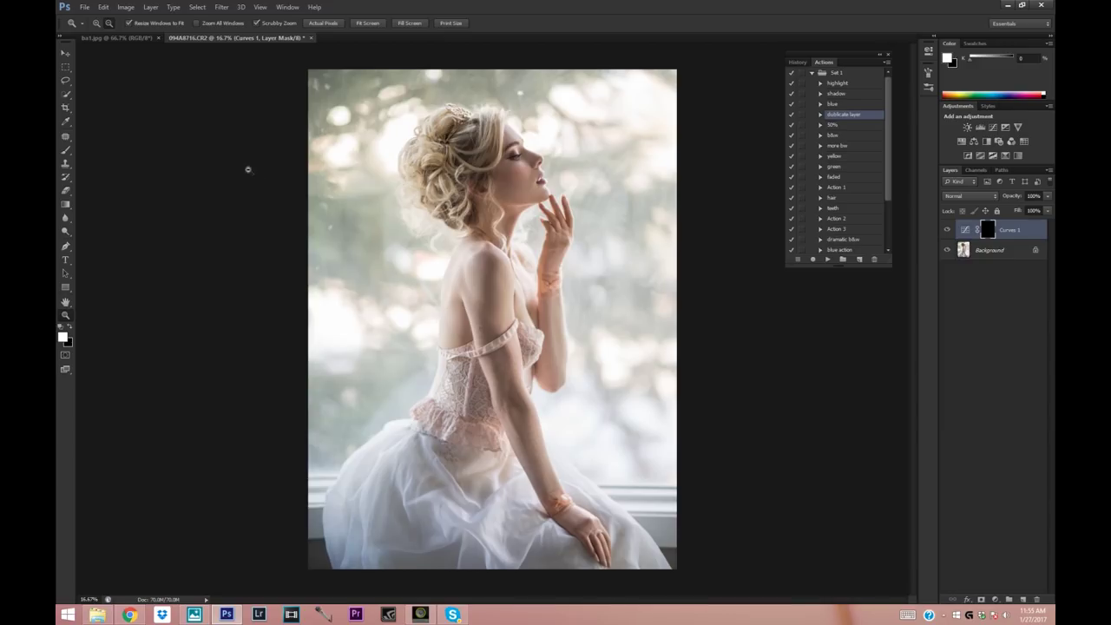
click(66, 151)
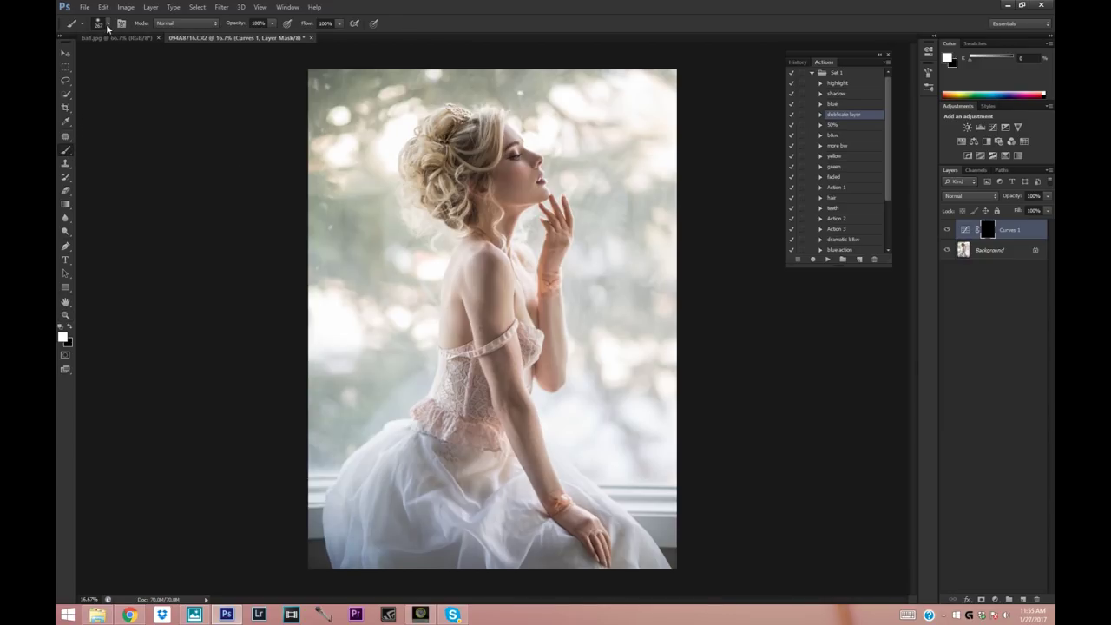
click(107, 23)
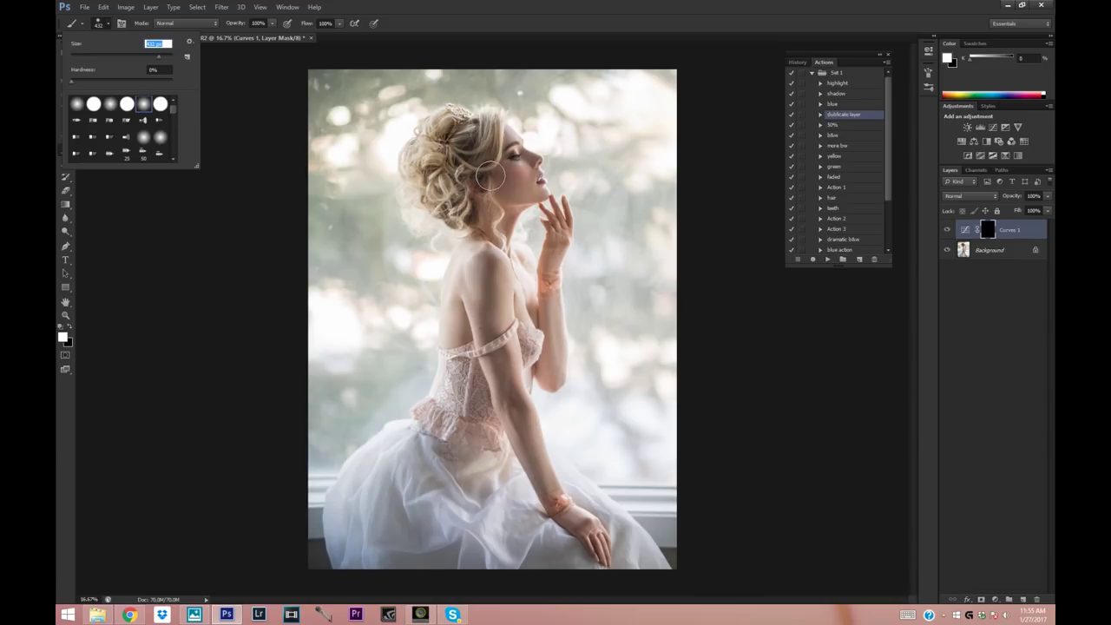
key(Return)
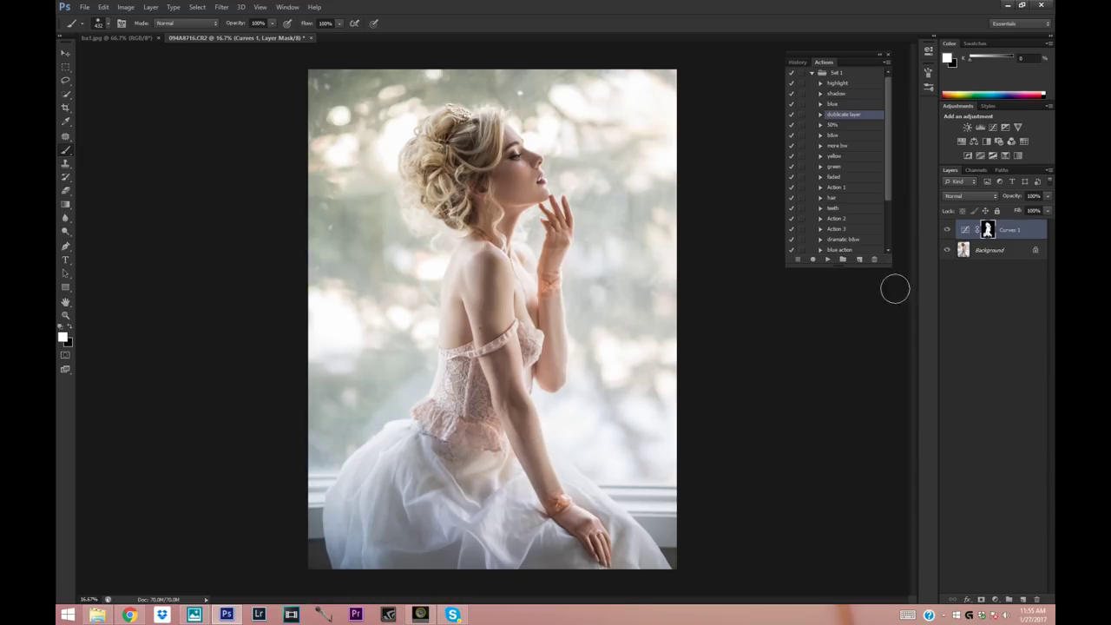
Step: Compare the portrait with and without the masked Curves layer at different zoom levels
click(948, 229)
click(948, 229)
click(948, 229)
click(947, 229)
click(948, 229)
click(947, 229)
click(65, 315)
alt+click(304, 156)
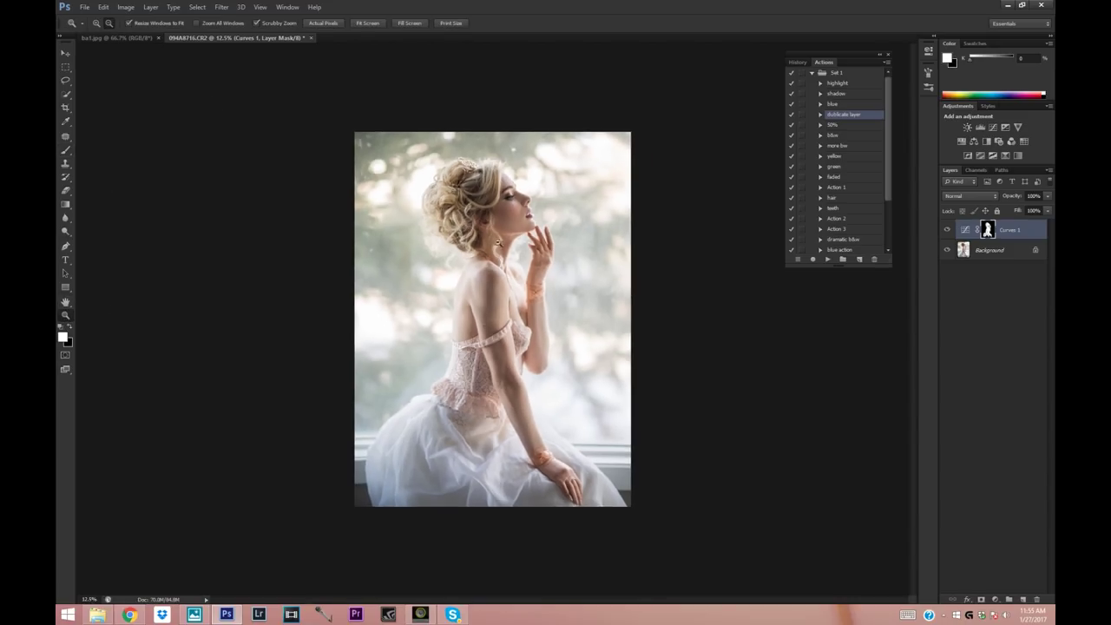
click(947, 229)
click(947, 230)
click(947, 229)
click(947, 229)
Step: Merge the Curves layer with the Background layer
shift+click(988, 251)
right_click(987, 251)
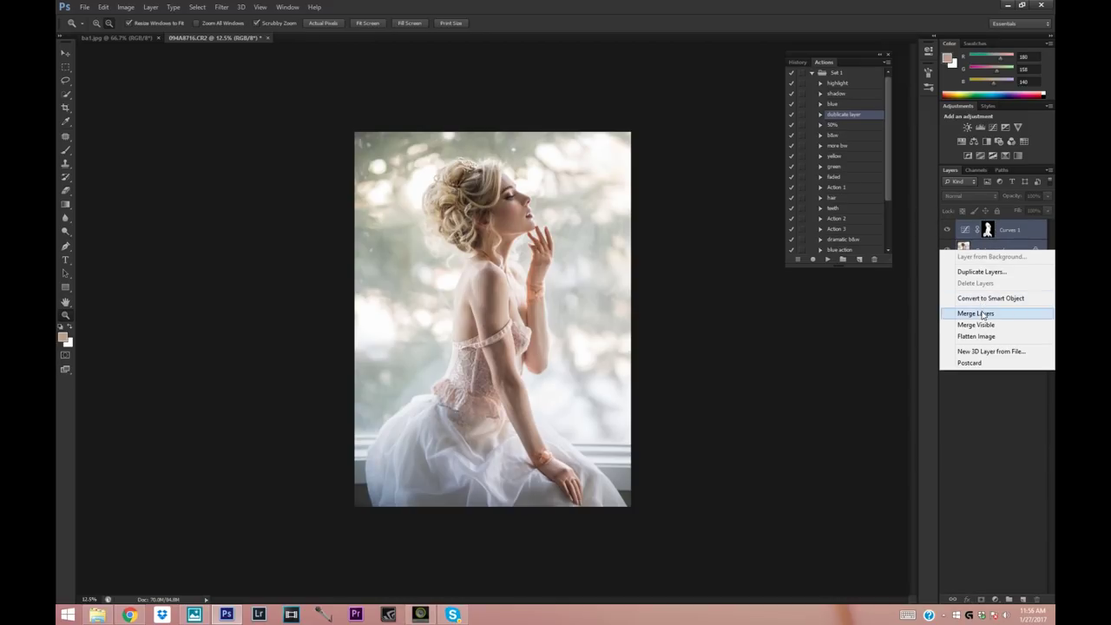
click(983, 314)
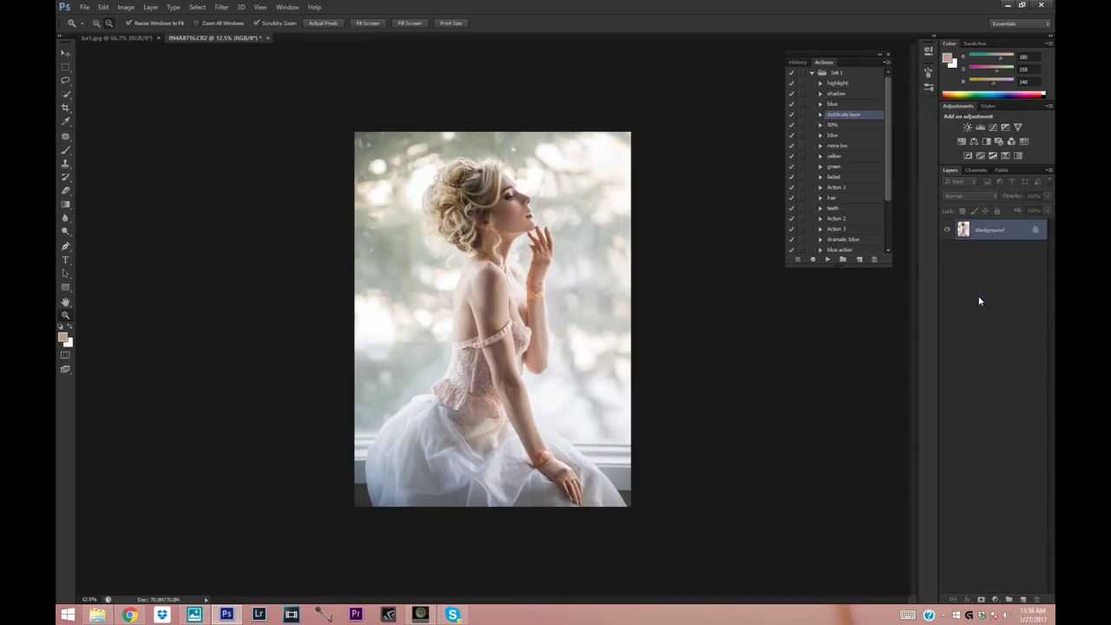
Step: Inspect the face and shoulders up close and run the highlight action on the portrait
drag(514, 205, 797, 45)
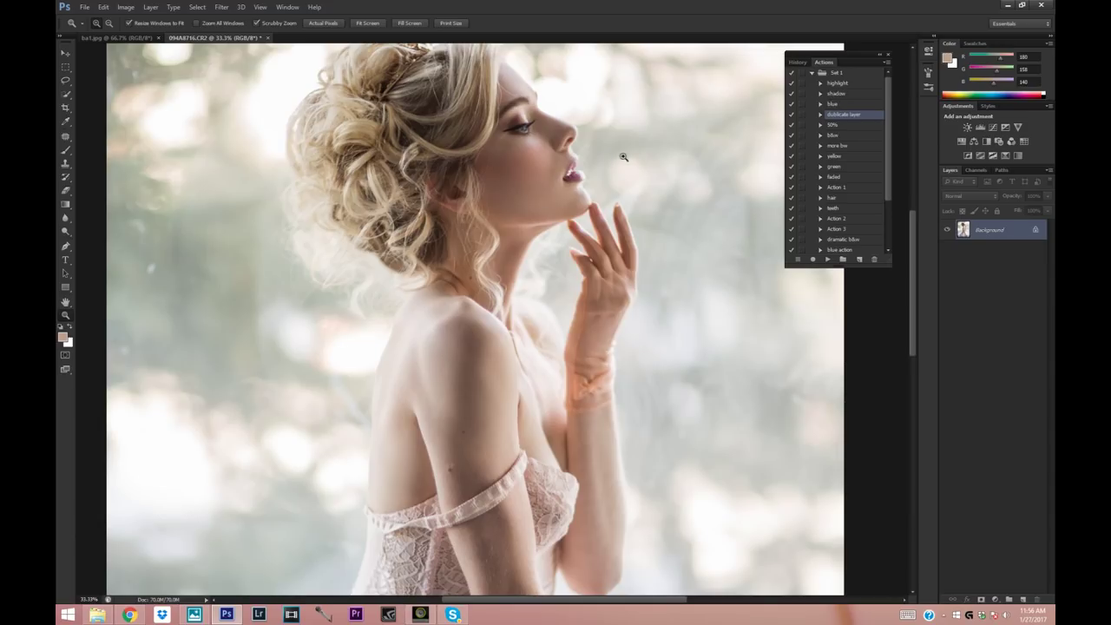
scroll(436, 264, up, 2)
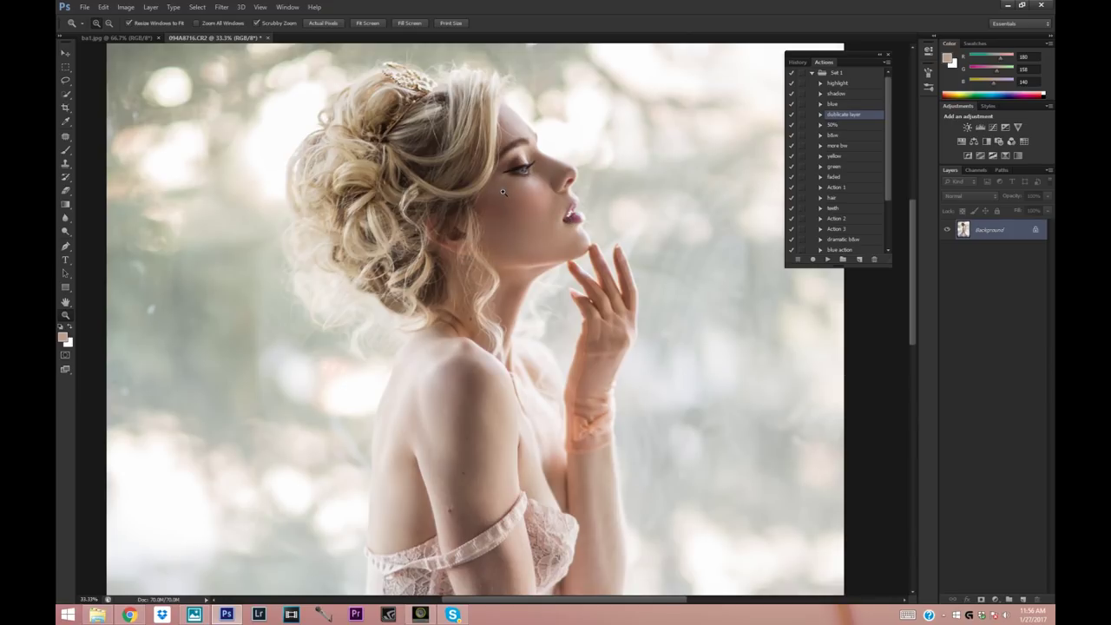
click(505, 192)
click(836, 83)
click(827, 258)
Step: Compare the effect of each of the two masked Background copies by hiding and showing them
click(947, 249)
click(948, 250)
click(948, 229)
click(948, 230)
click(947, 250)
click(947, 250)
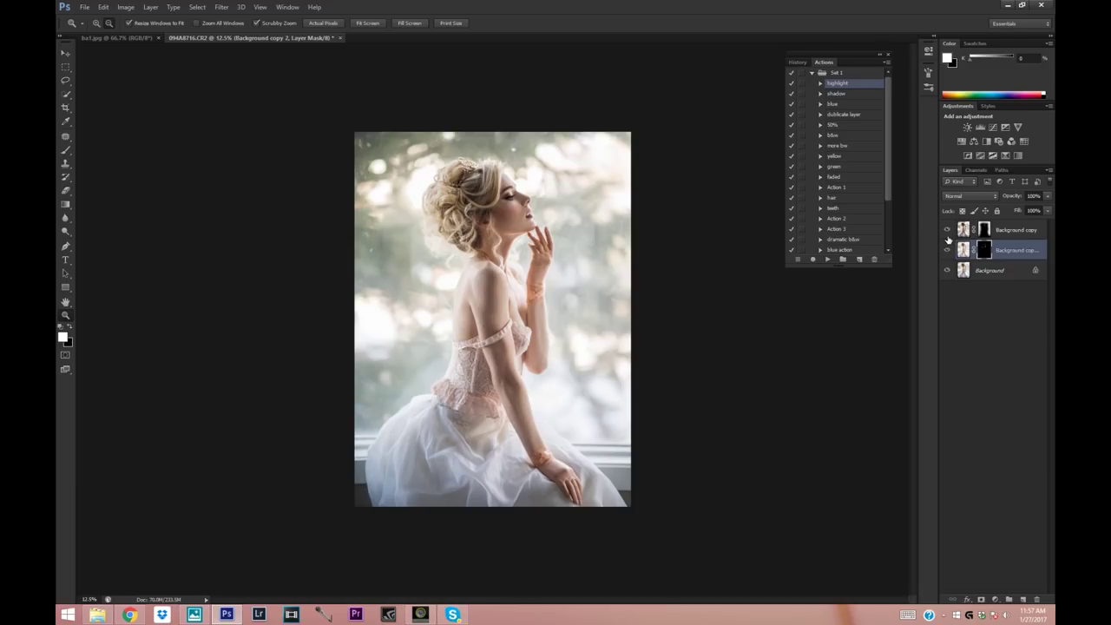
click(948, 230)
click(948, 230)
Step: Merge both masked Background copies into the Background layer
shift+click(1017, 231)
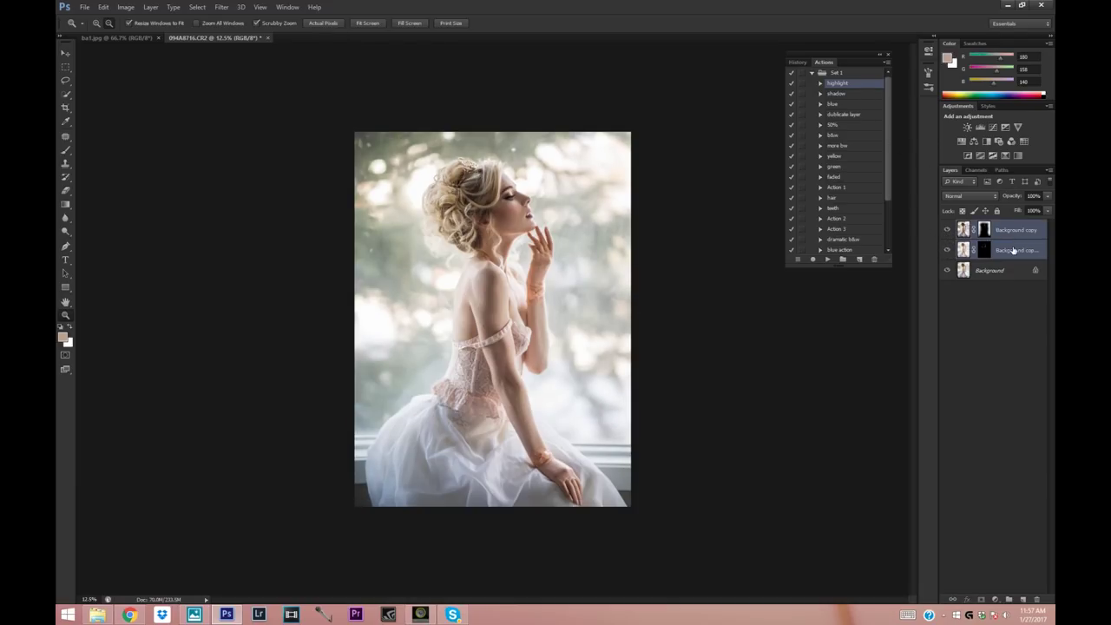
right_click(1012, 265)
click(979, 331)
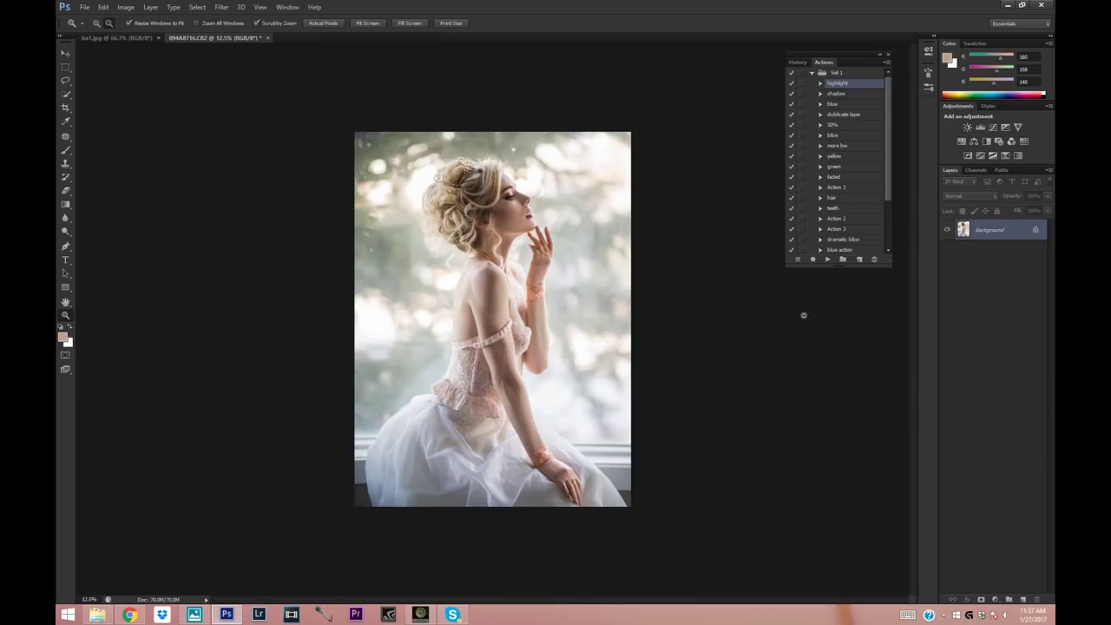
Step: Add a Selective Color adjustment layer and adjust the ink amounts of its Yellows range
click(995, 602)
click(992, 583)
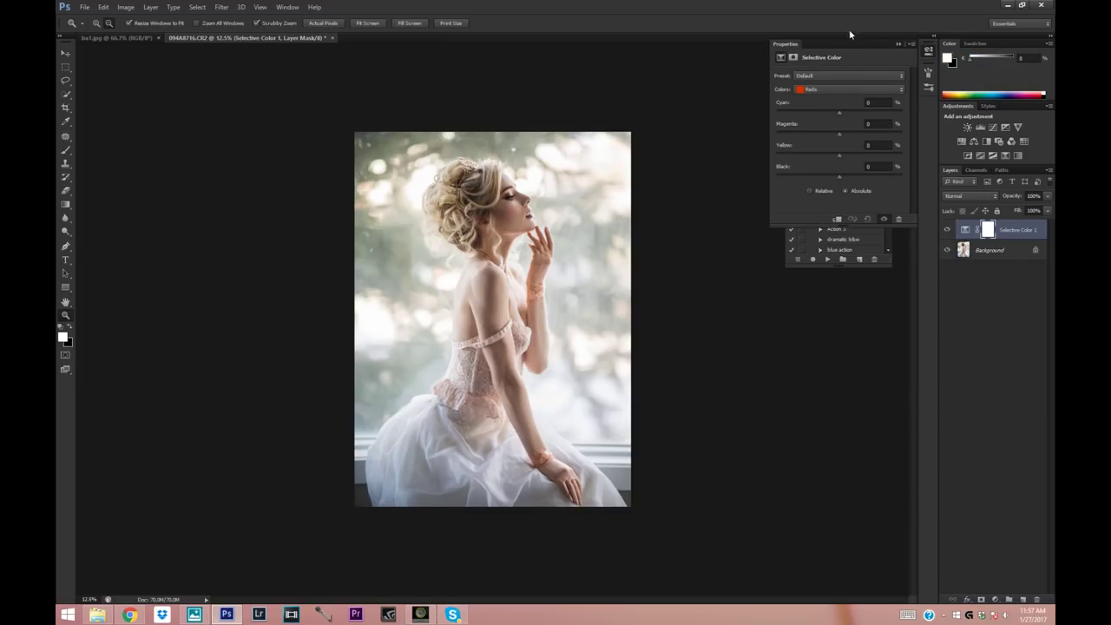
click(819, 88)
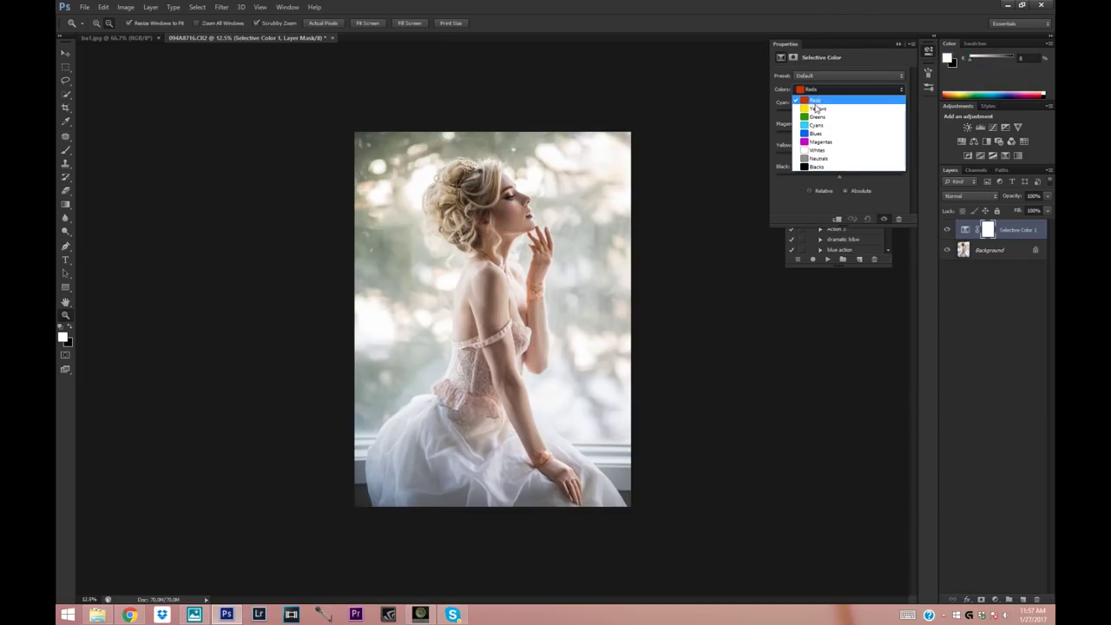
click(820, 112)
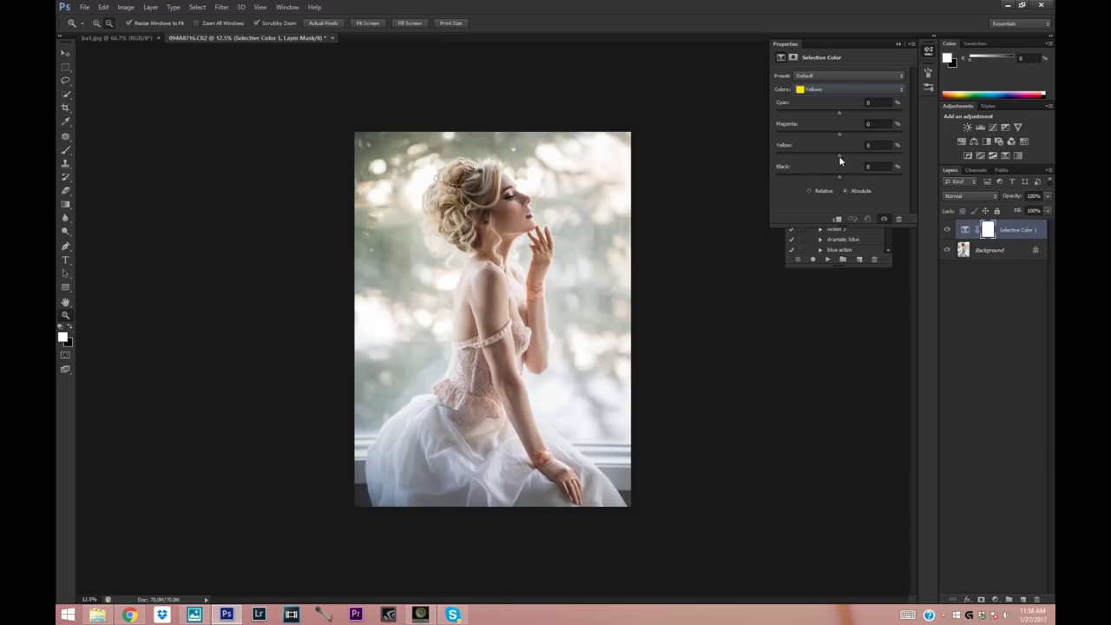
drag(839, 178, 842, 159)
Step: Set Magenta to +37% in the Magentas range of the Selective Color adjustment
click(819, 88)
click(819, 95)
click(820, 88)
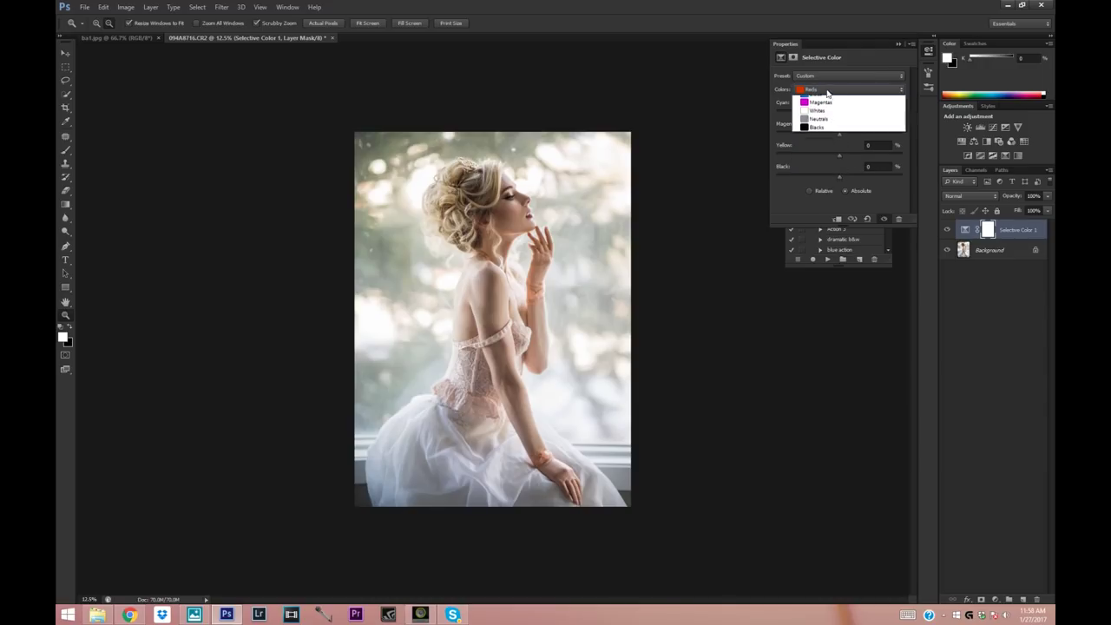
click(844, 139)
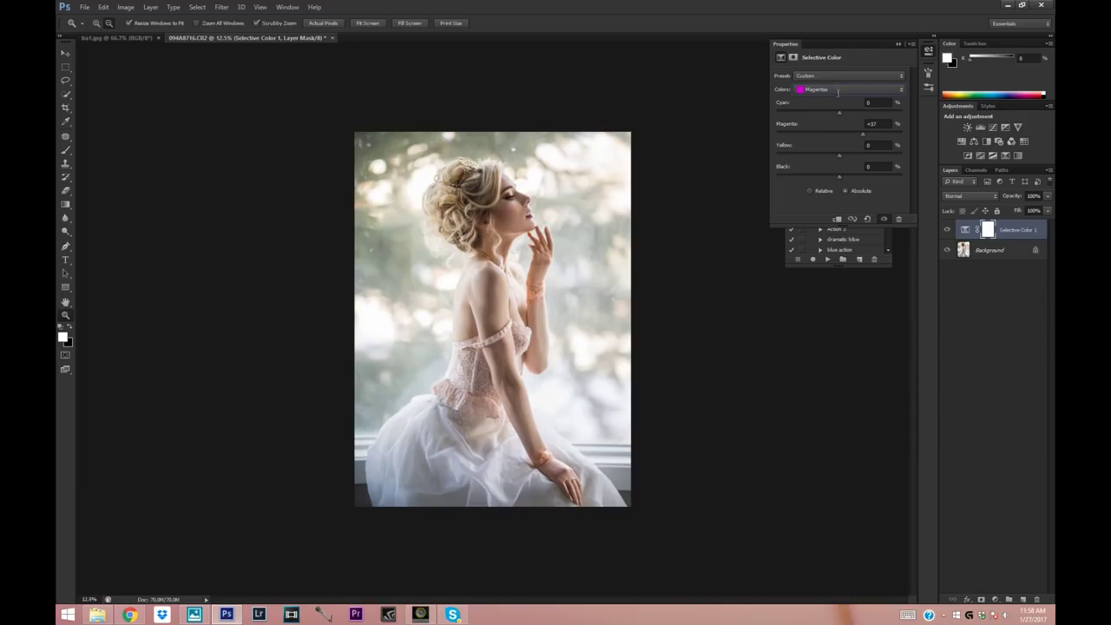
Step: Adjust Magenta and Yellow in one more Selective Color range and compare the image with the layer on and off
click(835, 88)
click(827, 153)
drag(838, 135, 840, 154)
click(898, 43)
click(947, 229)
click(948, 229)
click(948, 229)
click(948, 229)
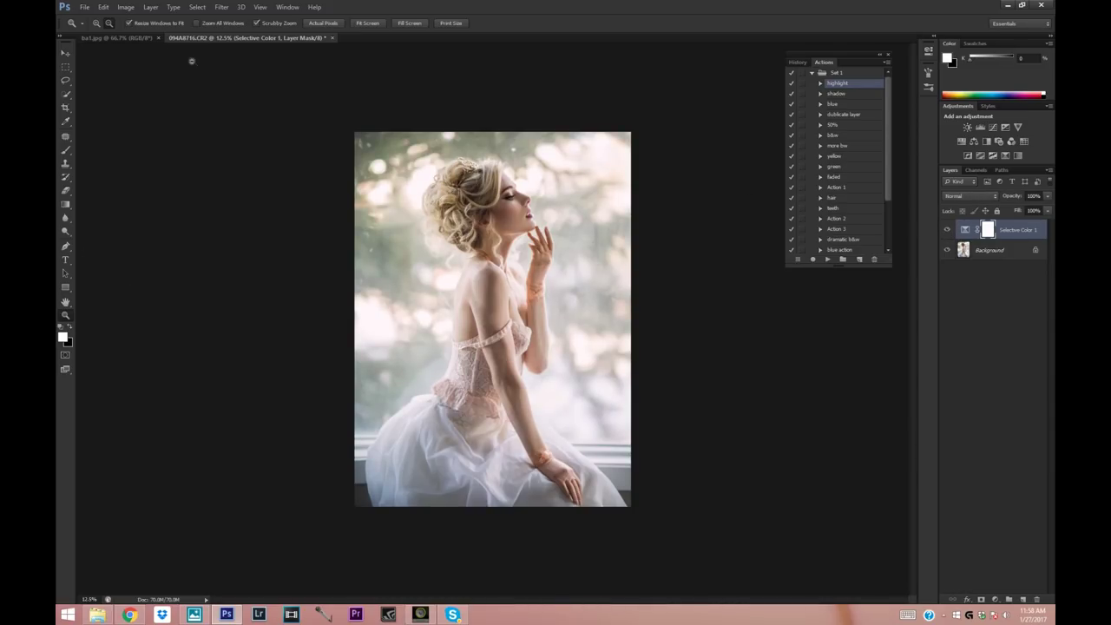
Step: Lower the Selective Color layer's opacity to 57%, checking the effect with the layer hidden and shown
alt+click(567, 300)
click(948, 229)
click(948, 229)
click(96, 23)
drag(1048, 210, 1036, 212)
click(947, 231)
click(948, 230)
drag(1027, 210, 1025, 210)
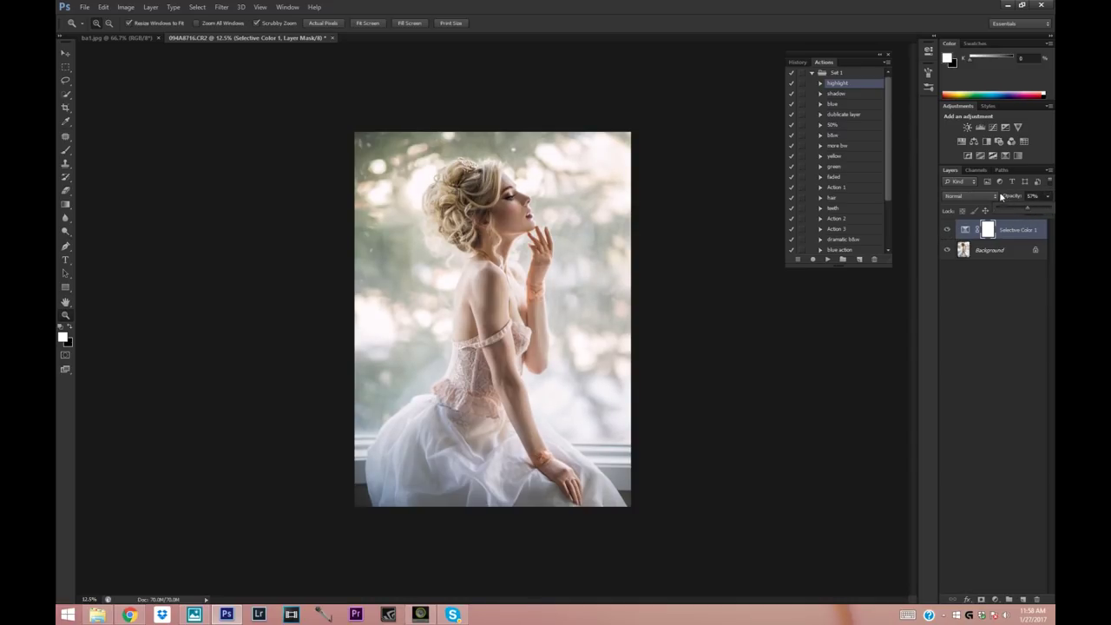
Step: Merge the Selective Color layer with the Background layer
click(704, 244)
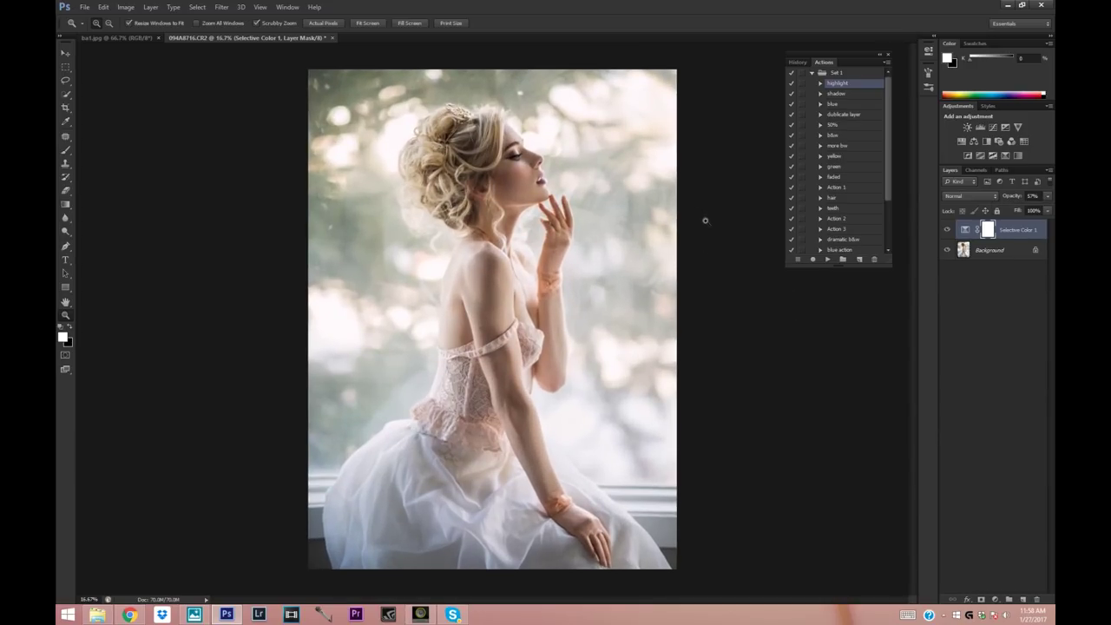
right_click(985, 250)
click(961, 303)
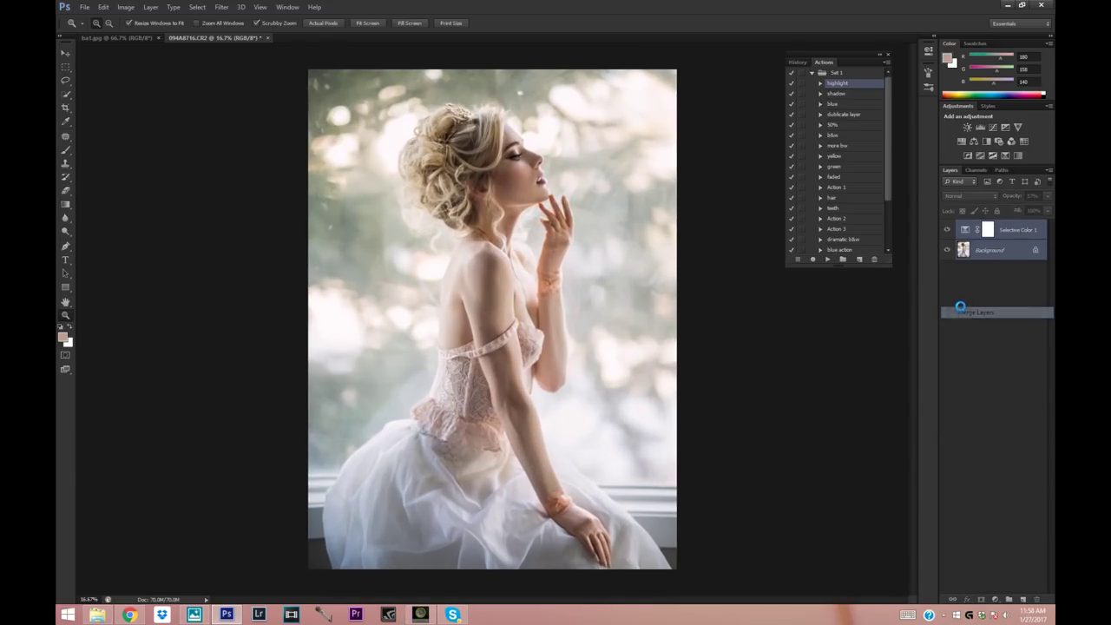
click(105, 26)
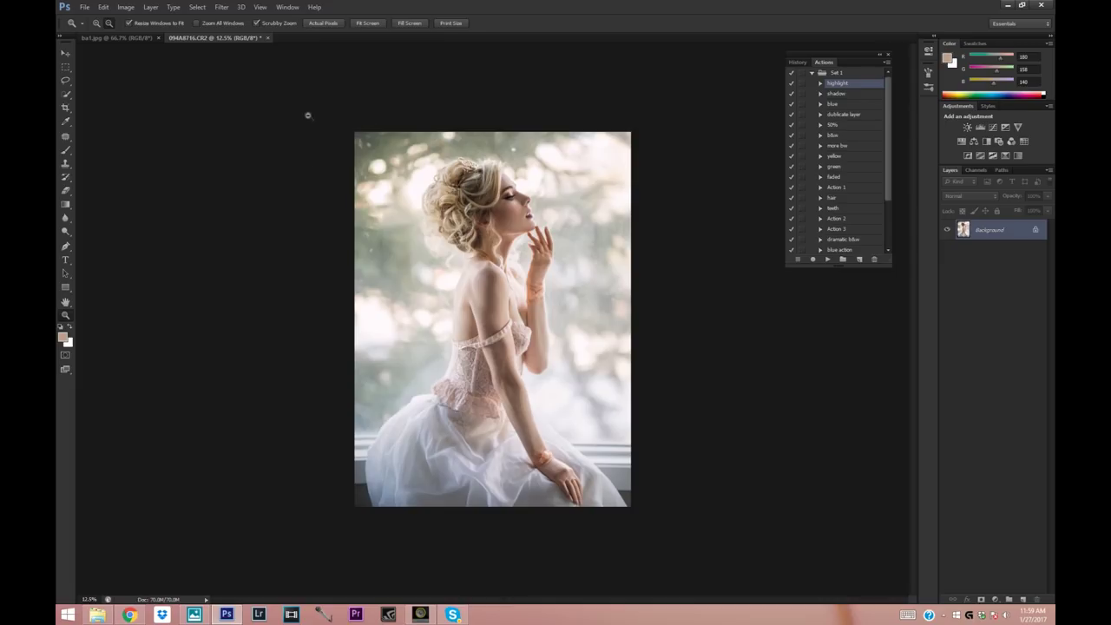
click(222, 7)
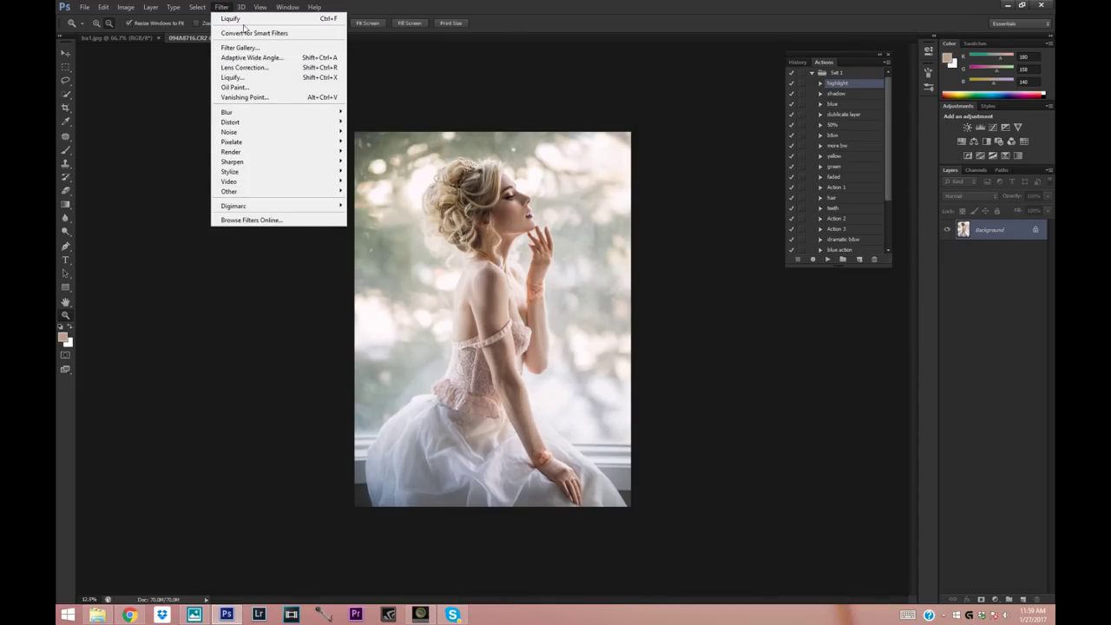
key(Right)
click(460, 84)
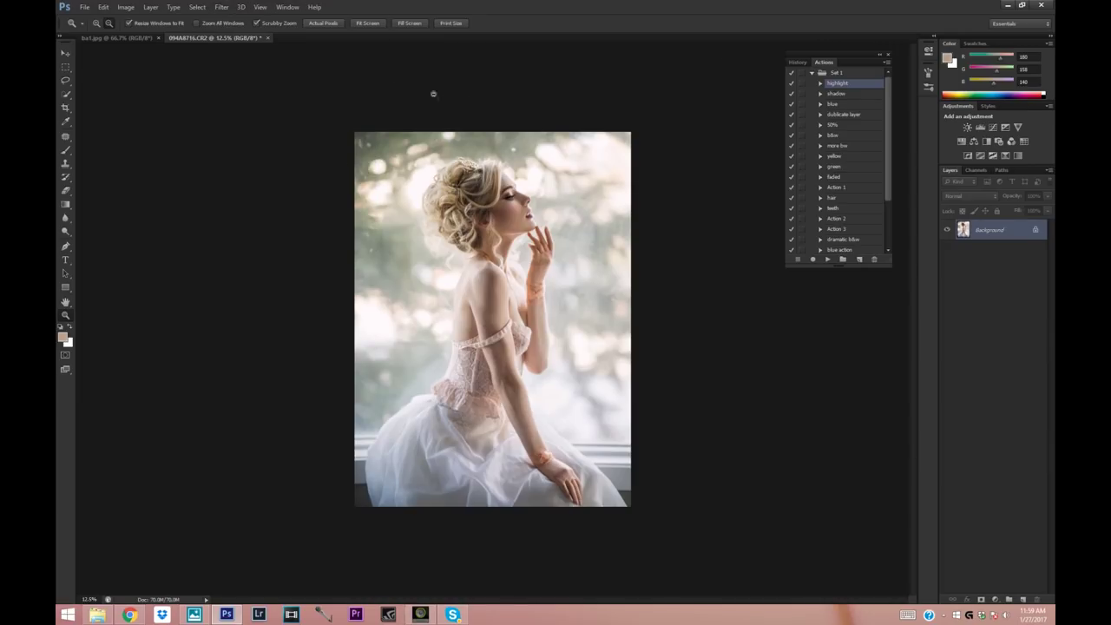
click(219, 8)
key(Right)
key(Right)
key(Left)
key(Left)
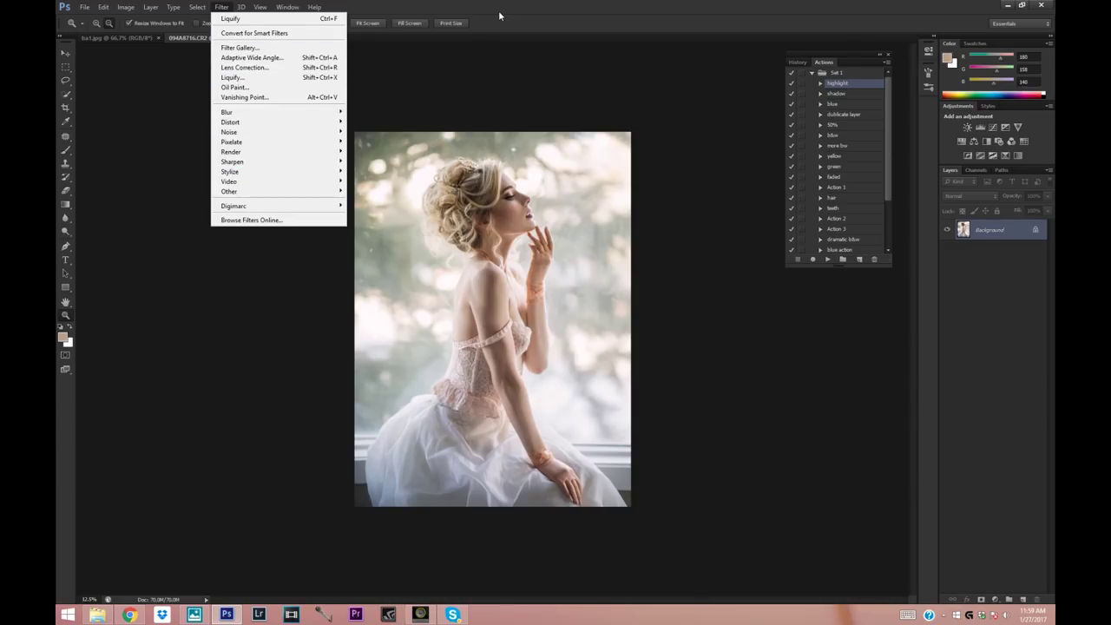
click(112, 119)
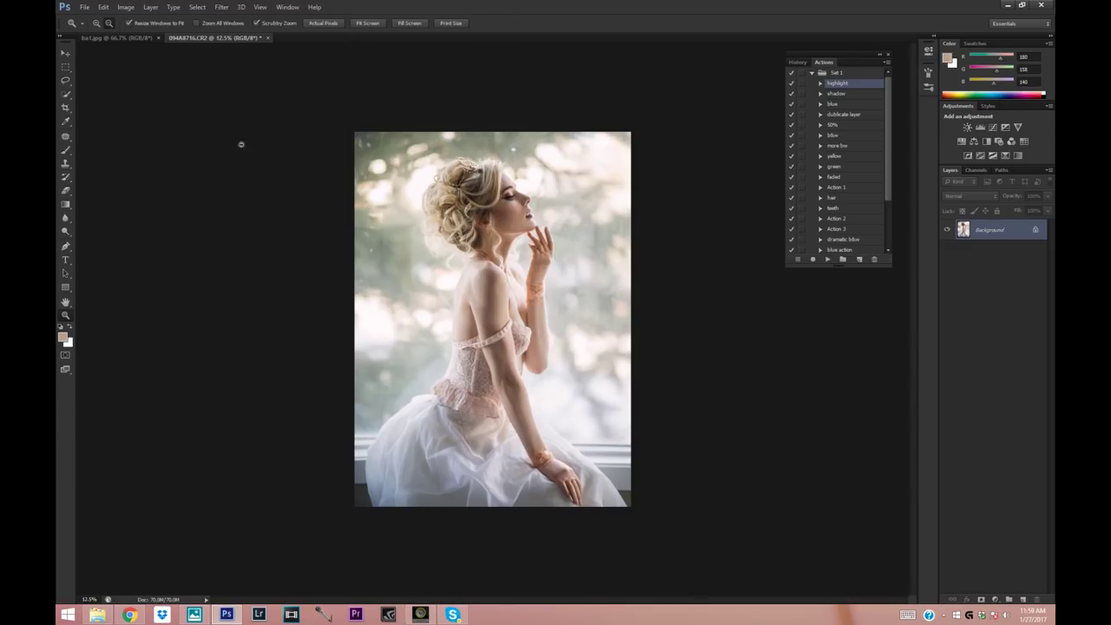
Step: Save the portrait as the JPEG file 8.jpg, accept the JPEG options and close the image
click(85, 7)
click(110, 135)
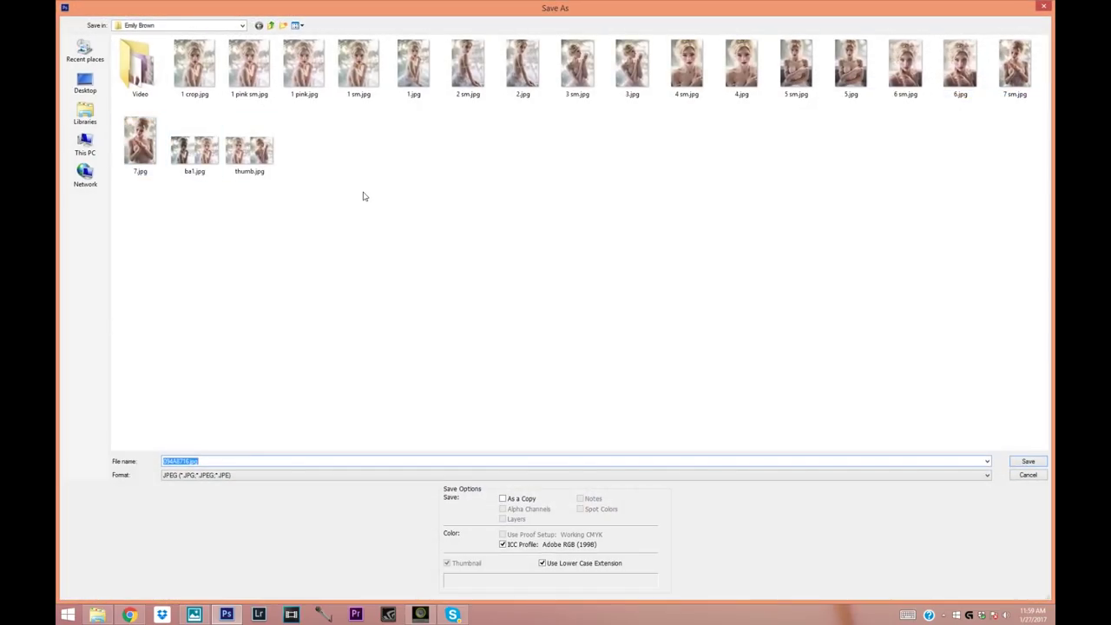
text(8)
click(1027, 460)
click(609, 172)
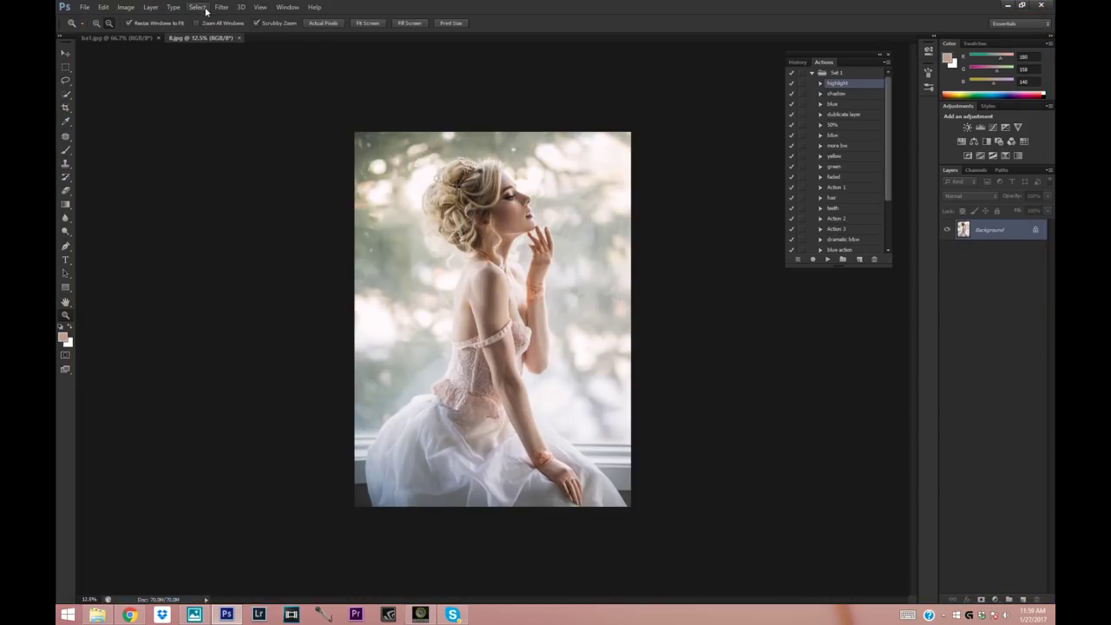
click(239, 38)
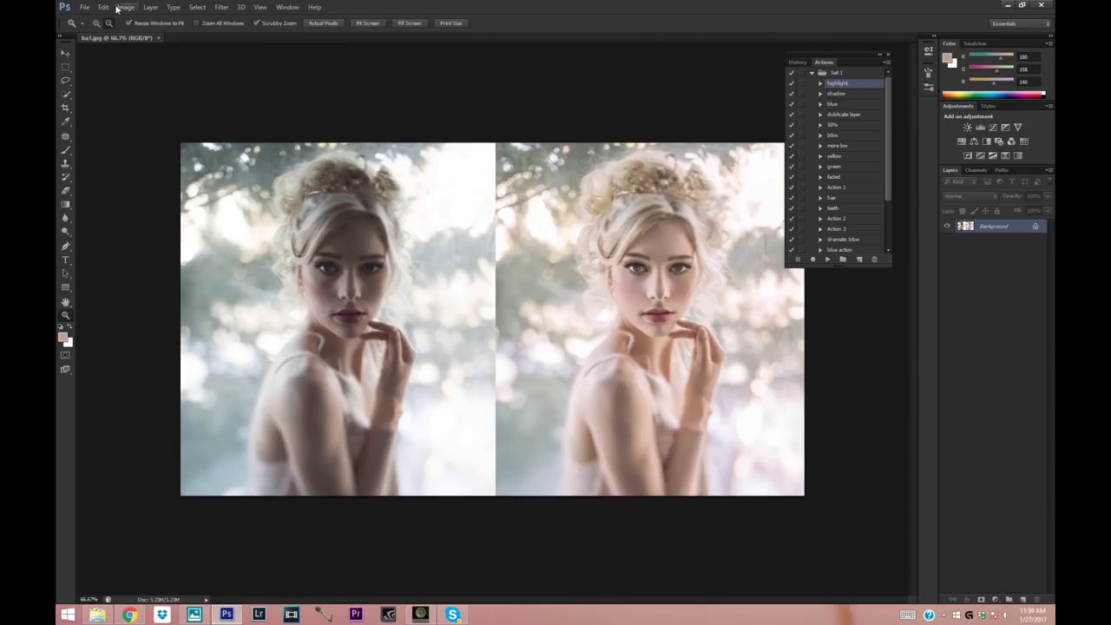
Step: Open 8.jpg as a Camera Raw file
click(103, 7)
click(121, 57)
click(249, 143)
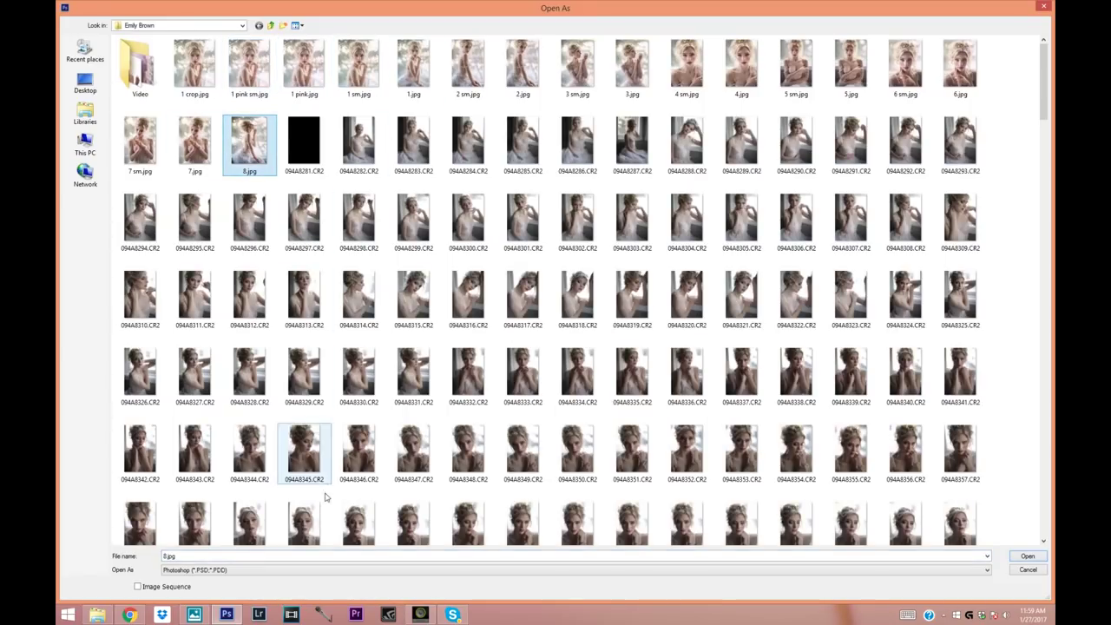
click(284, 569)
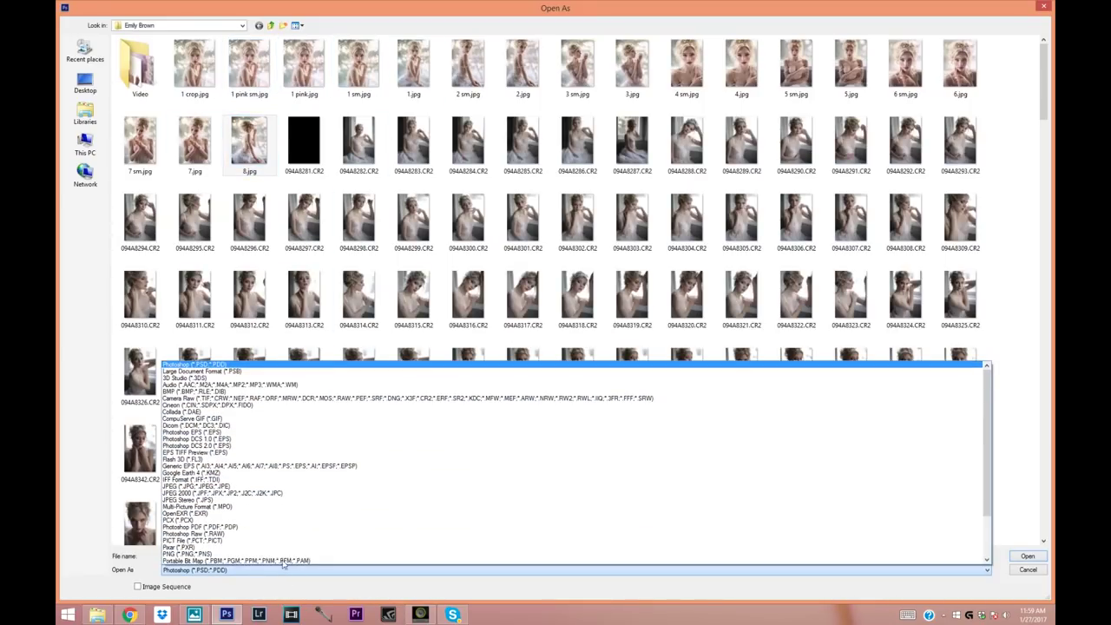
click(186, 401)
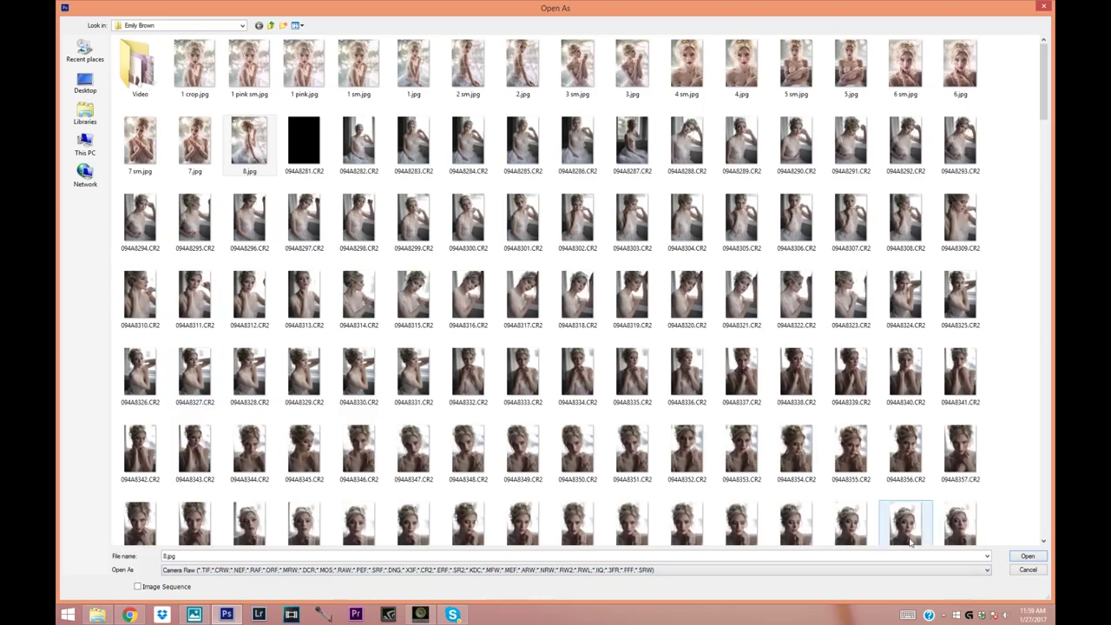
click(1026, 557)
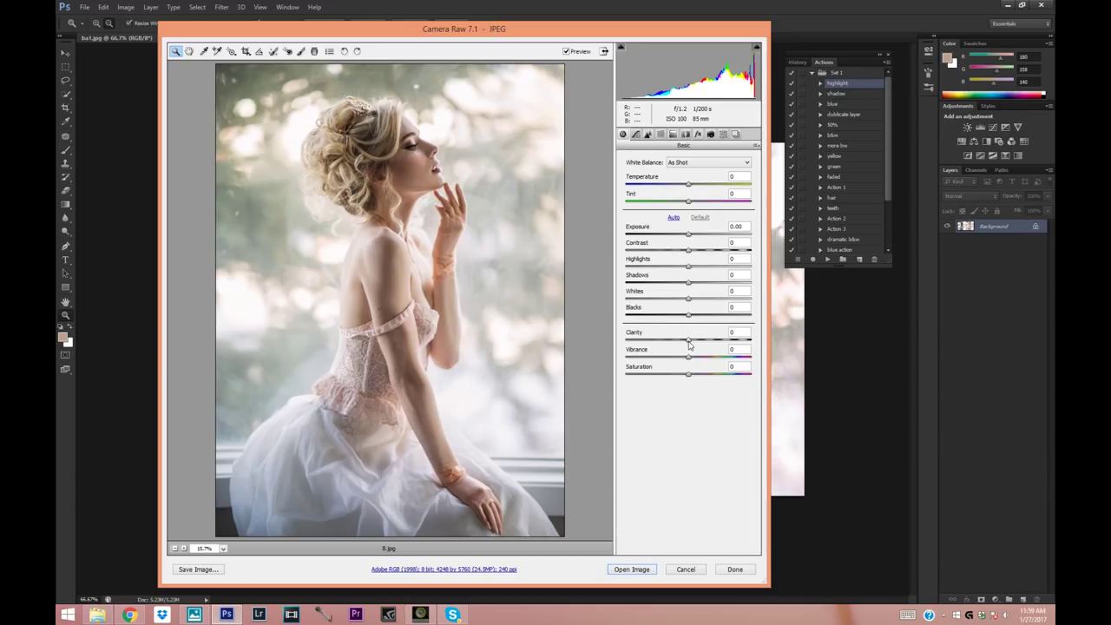
Step: Set Exposure +0.15, Contrast +3, Highlights -7, Shadows +20 and Clarity +6, and compare the portrait with the preview off and on
drag(689, 345, 693, 346)
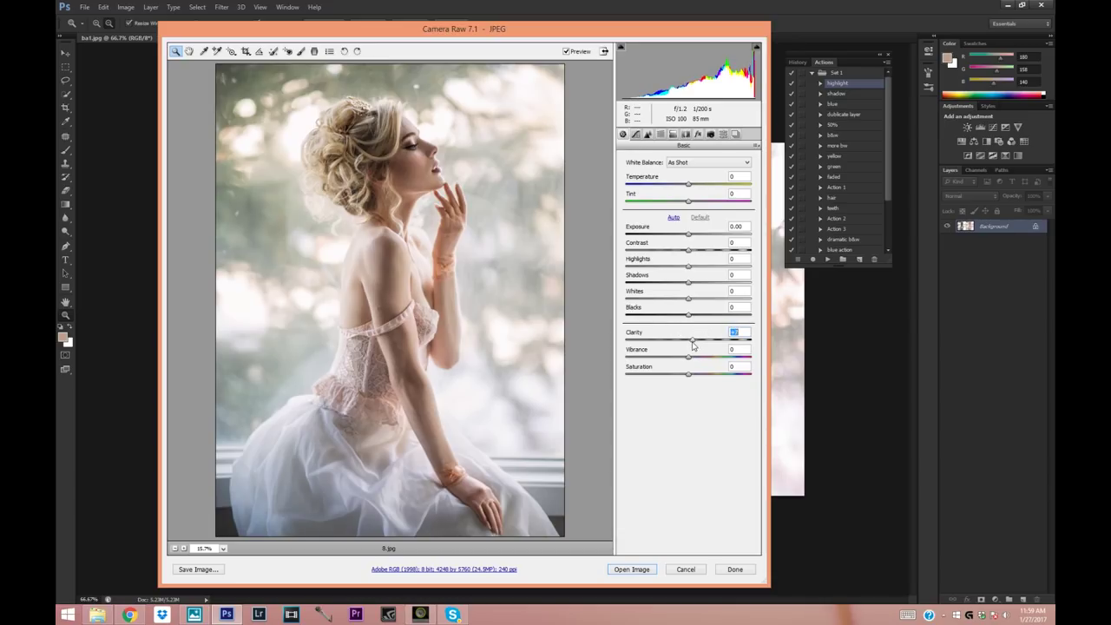
drag(686, 236, 684, 269)
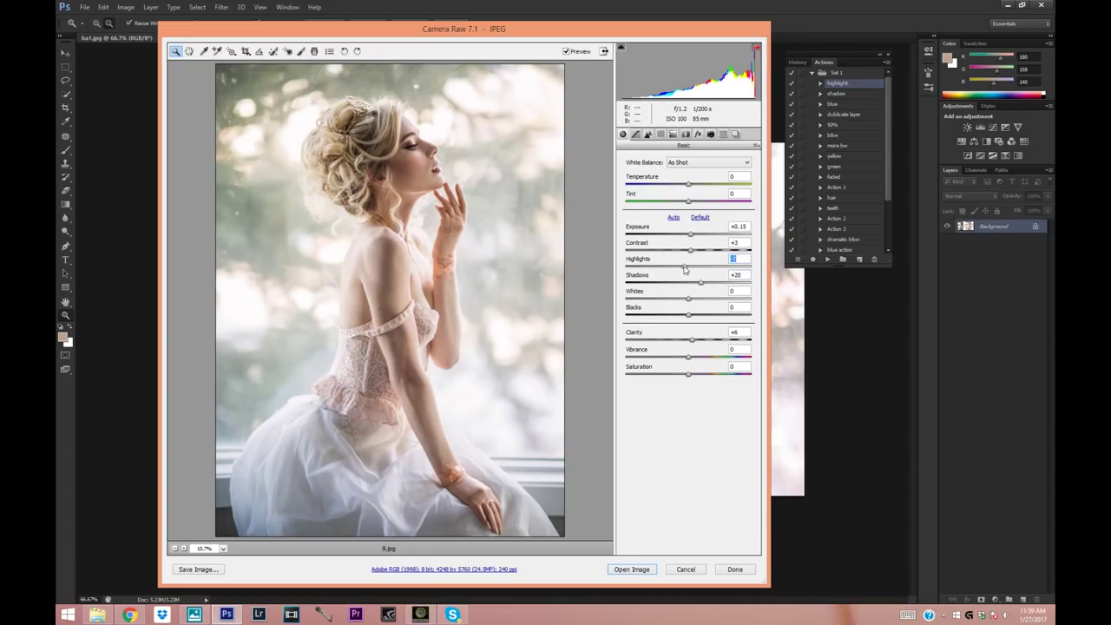
click(566, 51)
click(566, 51)
click(174, 548)
click(566, 51)
click(566, 51)
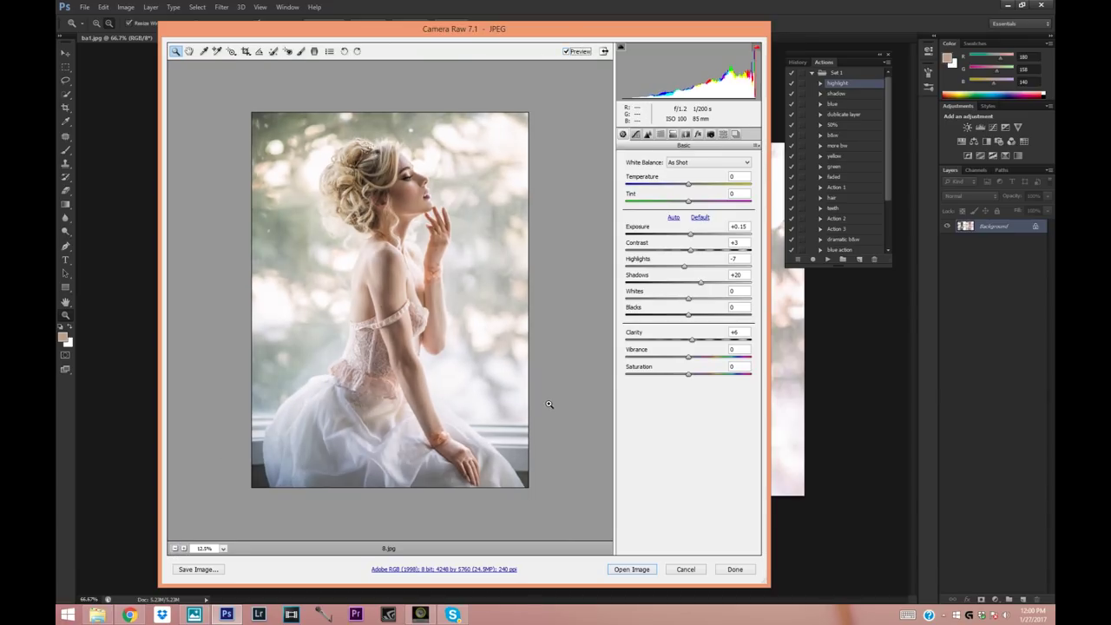
Step: Raise the Vibrance slightly and open the adjusted 8.jpg for editing from Camera Raw
drag(689, 360, 692, 361)
click(640, 571)
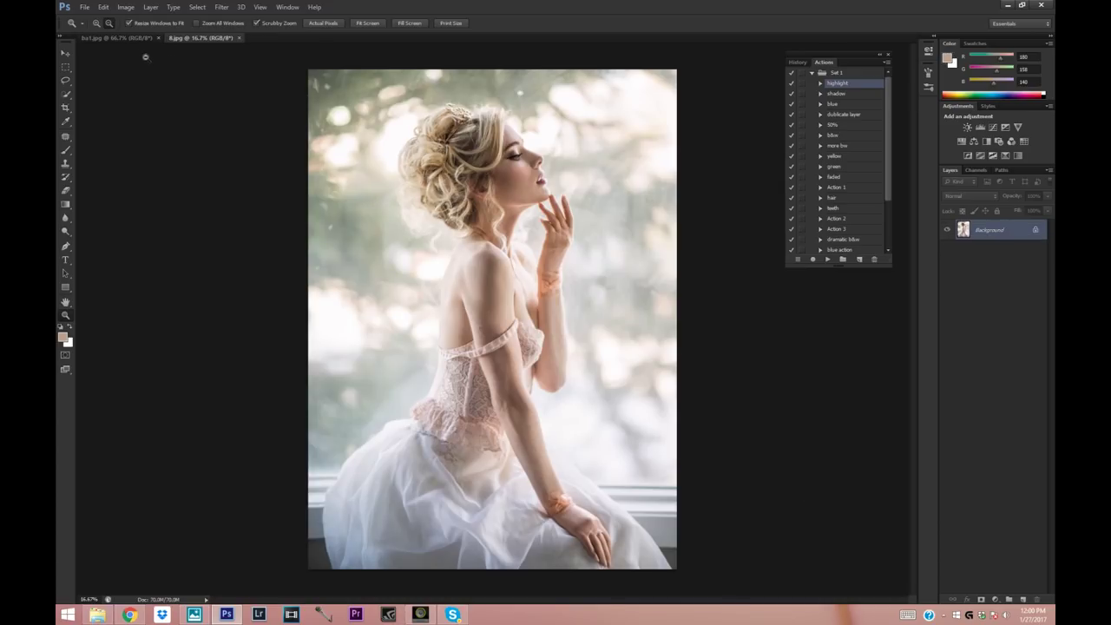
Step: Compare the finished 8.jpg with the raw file 094A8716.CR2 by switching between the two documents
key(ctrl+minus)
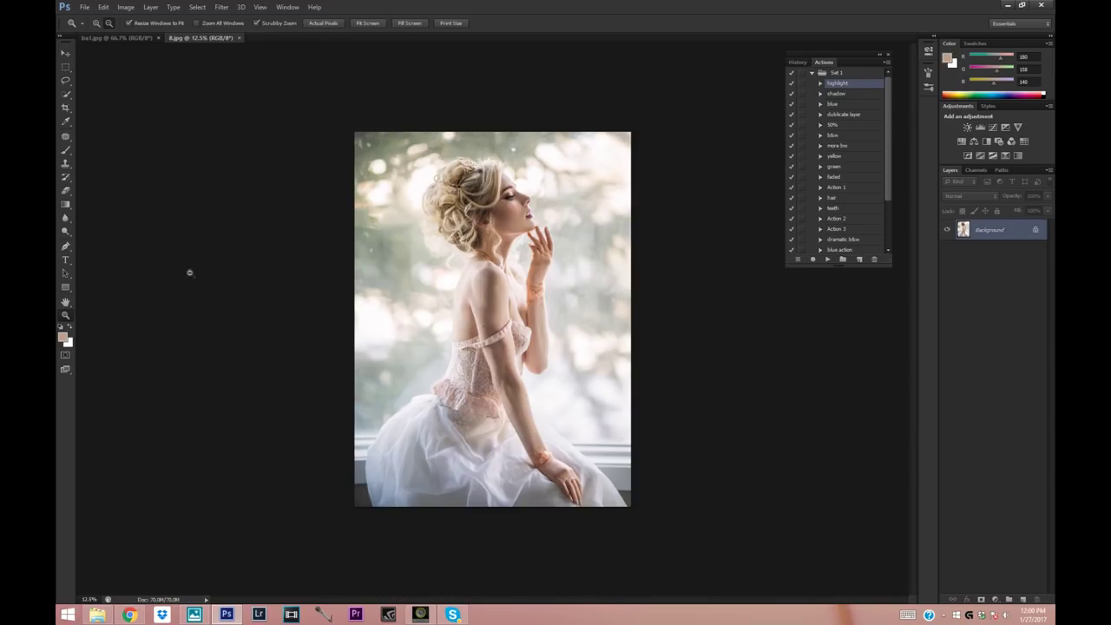
click(226, 39)
click(278, 39)
click(224, 38)
click(291, 39)
click(219, 38)
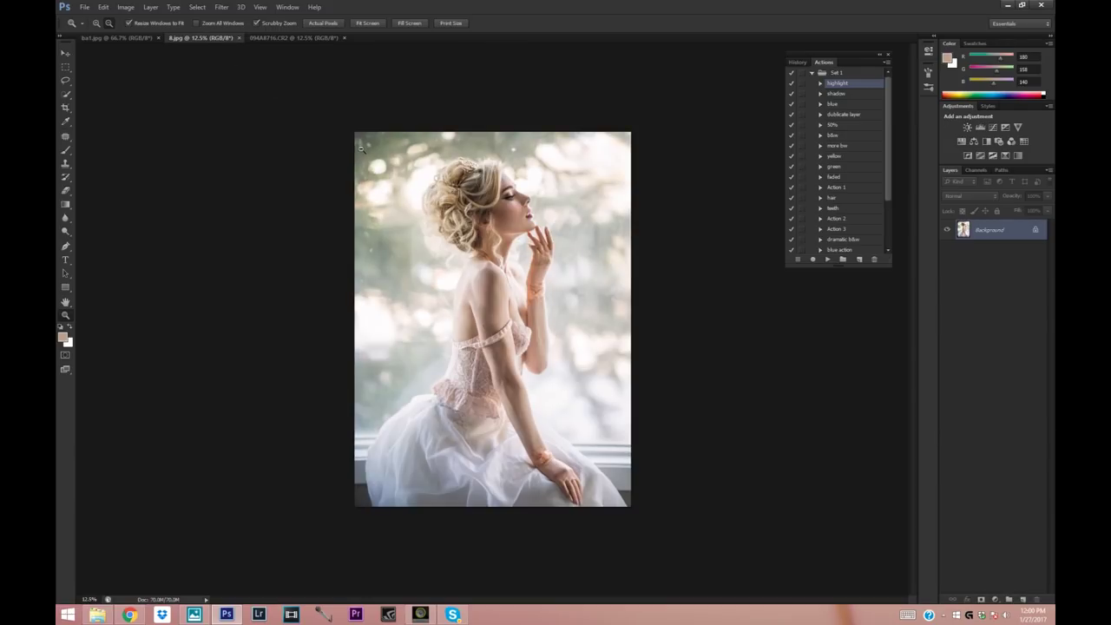